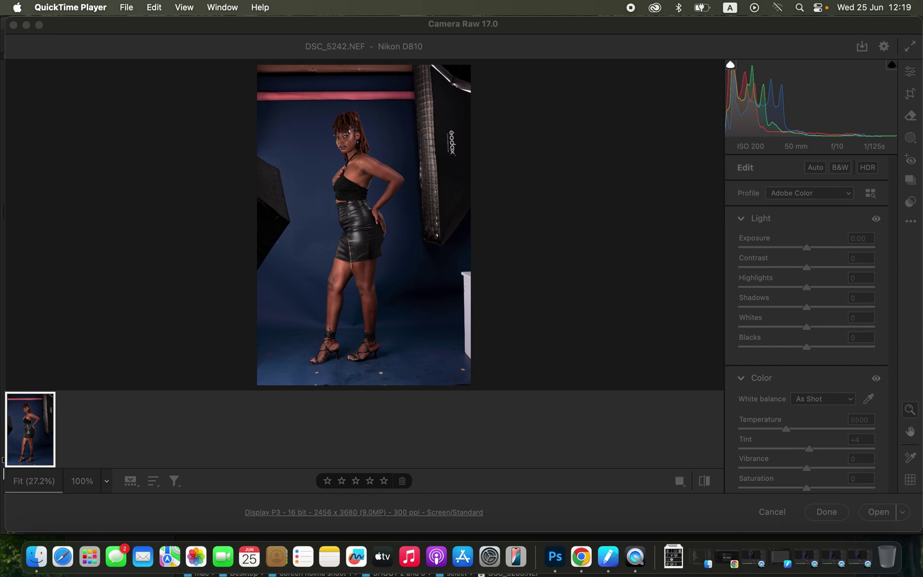
# Set the photo's Highlights to -47, Whites to -44, Shadows to +76, Exposure to +0.55, Contrast to +15 and Blacks to -12.
pyautogui.click(524, 31)
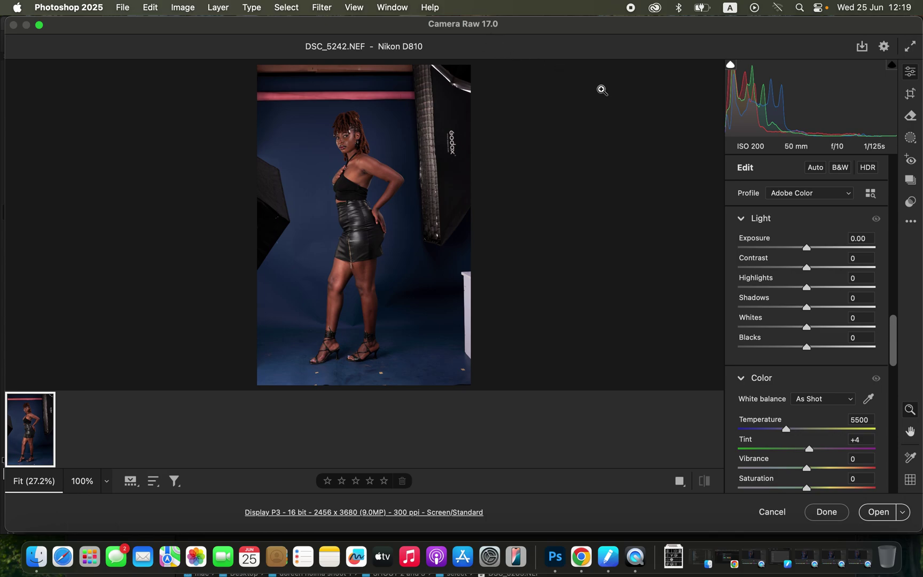
pyautogui.click(783, 286)
pyautogui.moveTo(783, 287); pyautogui.dragTo(775, 287)
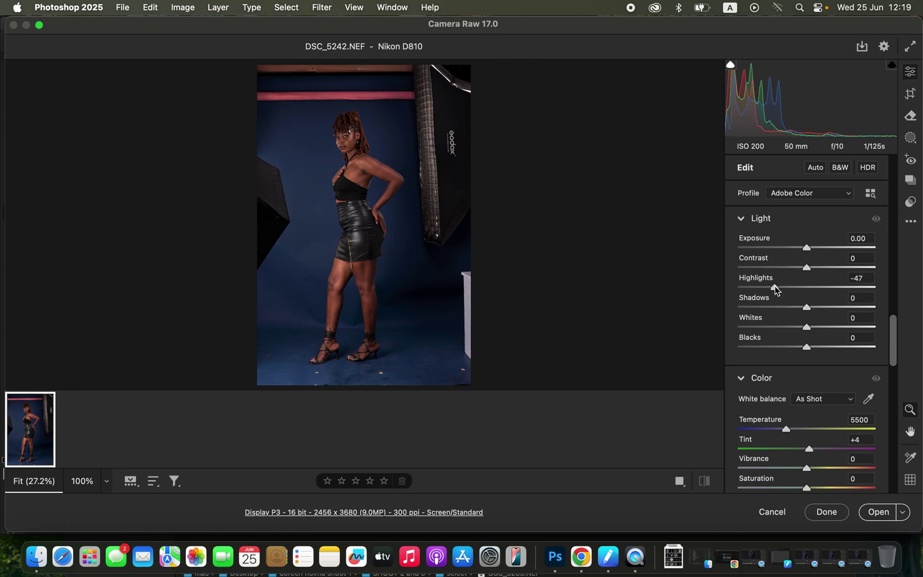
pyautogui.click(777, 327)
pyautogui.moveTo(832, 307); pyautogui.dragTo(859, 307)
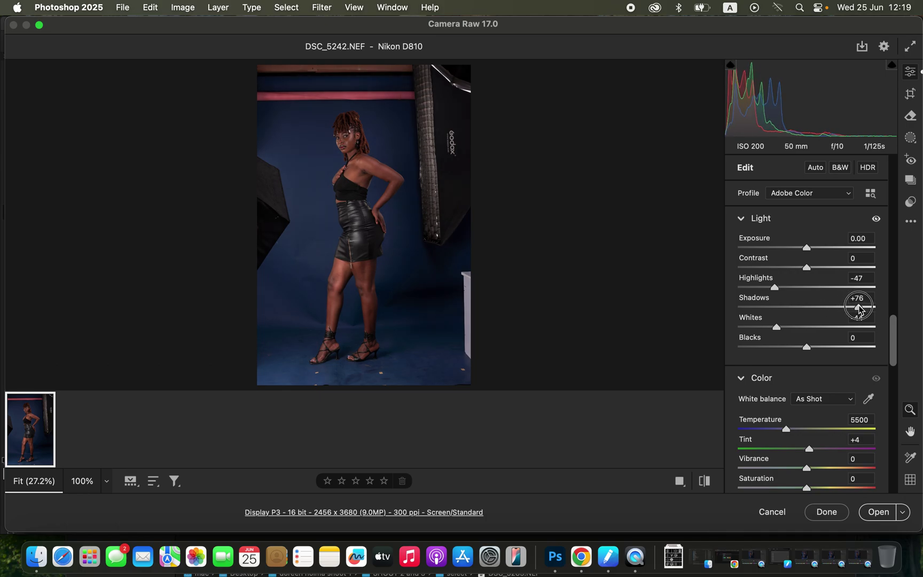
pyautogui.moveTo(809, 267)
pyautogui.mouseDown()
pyautogui.moveTo(818, 271)
pyautogui.moveTo(815, 241)
pyautogui.moveTo(816, 252)
pyautogui.mouseUp()
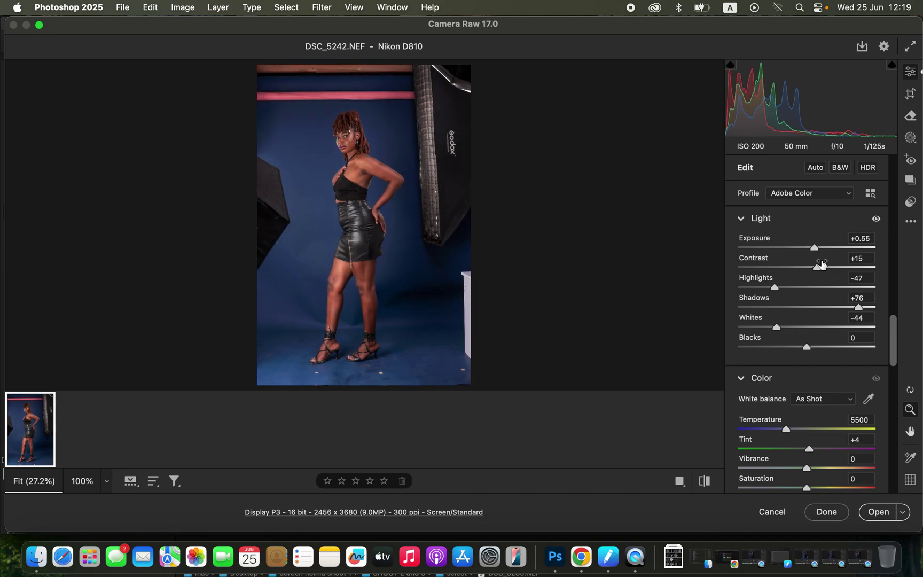
pyautogui.moveTo(805, 348)
pyautogui.mouseDown()
pyautogui.moveTo(796, 351)
pyautogui.moveTo(801, 356)
pyautogui.mouseUp()
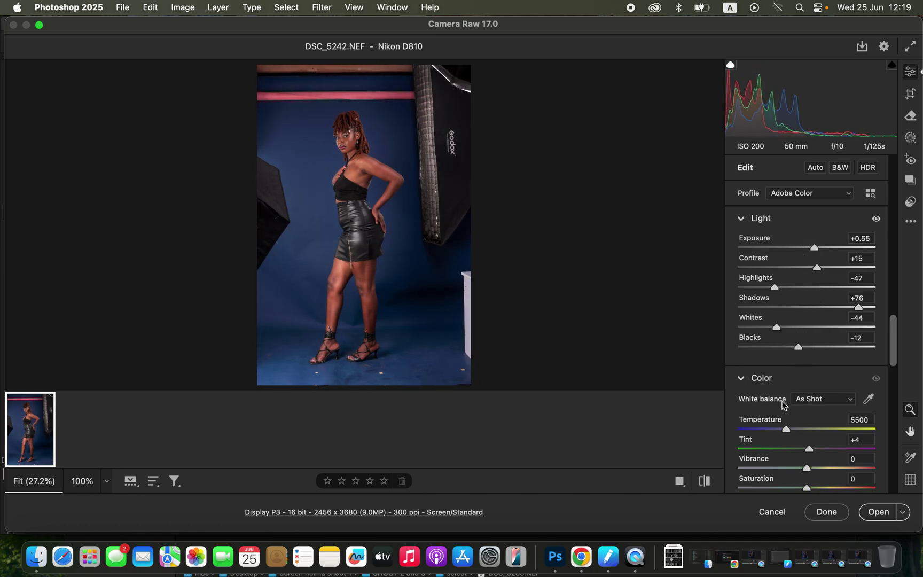
# Set Temperature to 5900, Shadows to +81, Exposure to +0.65, Highlights to -61 and Whites to -48, and open the photo in Photoshop.
pyautogui.moveTo(787, 434); pyautogui.dragTo(798, 431)
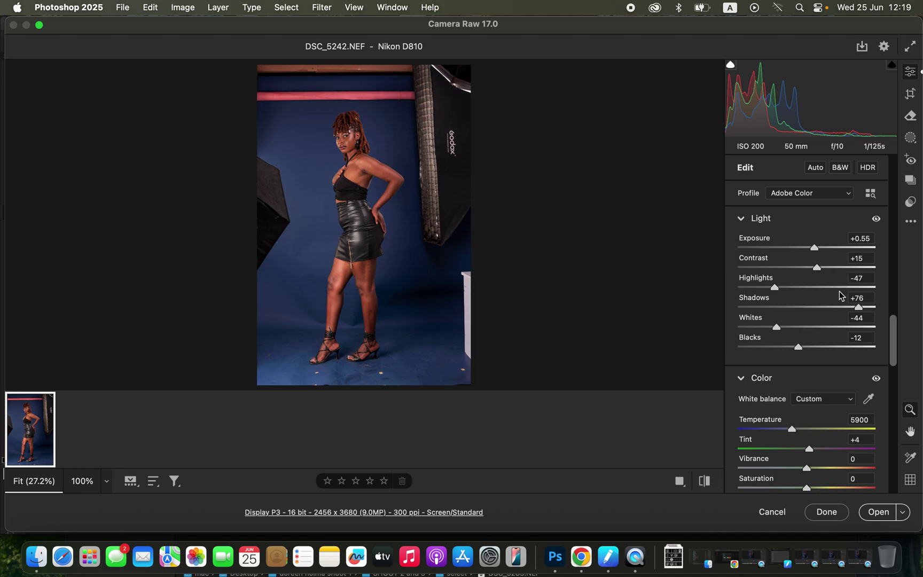
pyautogui.moveTo(863, 313); pyautogui.dragTo(862, 311)
pyautogui.moveTo(816, 253); pyautogui.dragTo(819, 252)
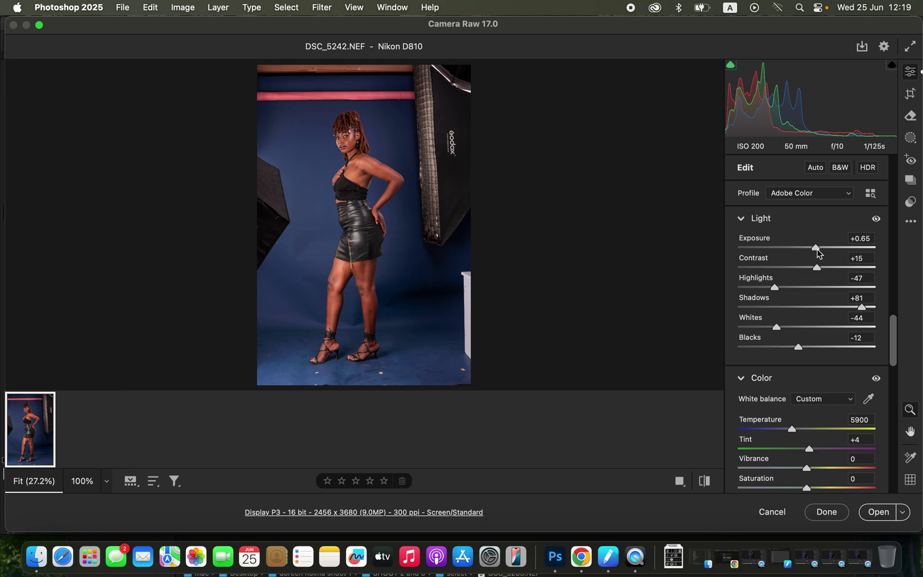
pyautogui.moveTo(775, 287); pyautogui.dragTo(765, 287)
pyautogui.moveTo(777, 326); pyautogui.dragTo(774, 330)
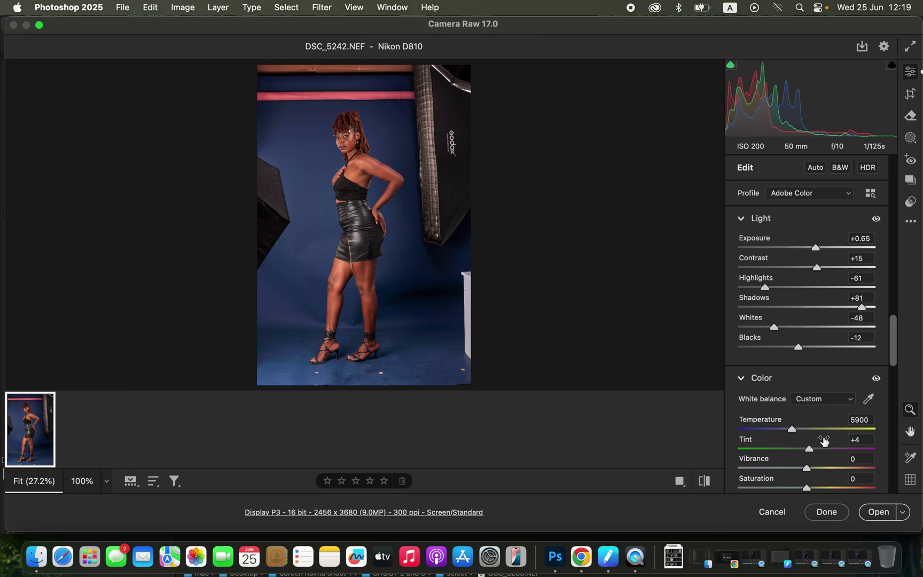
pyautogui.click(871, 516)
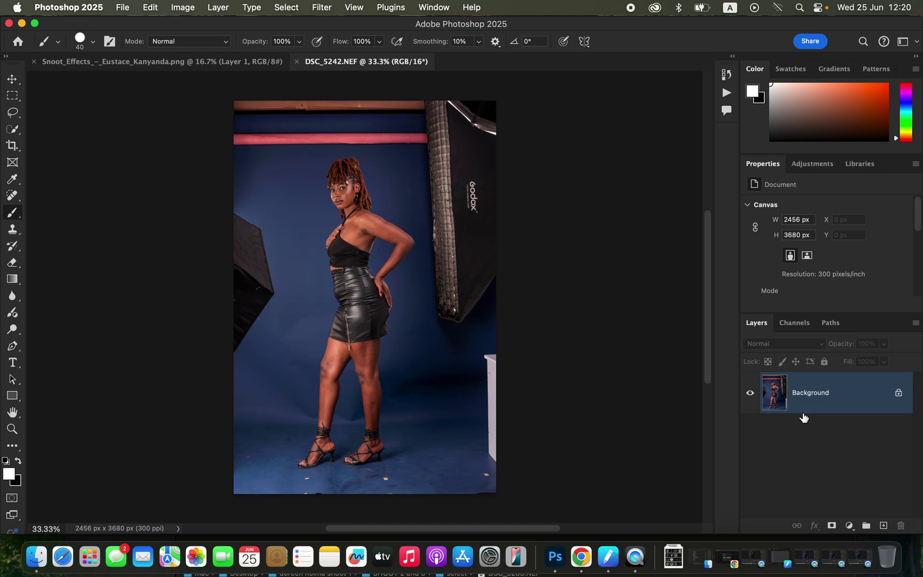
# Duplicate the Background layer twice and name the lower copy COLOR and the upper copy TEXTURE.
pyautogui.moveTo(860, 403); pyautogui.dragTo(884, 527)
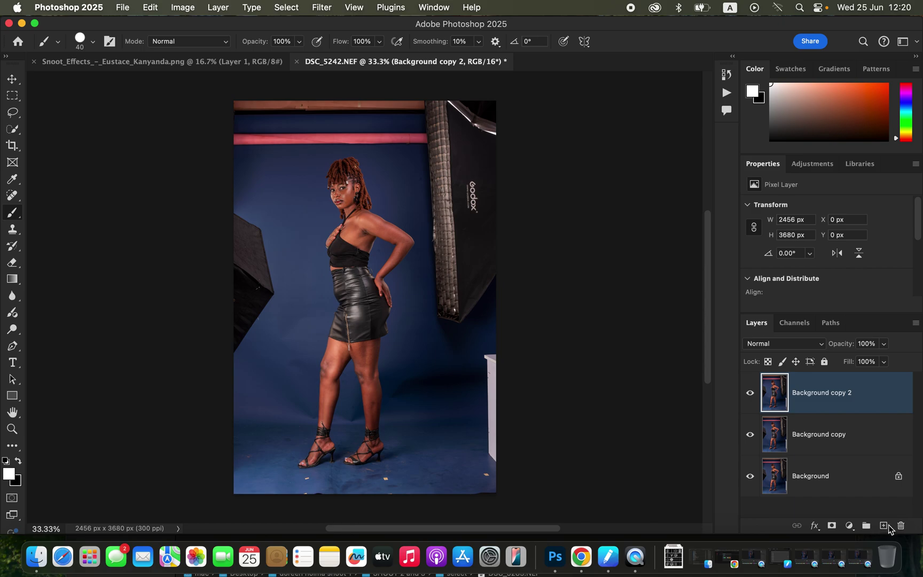
pyautogui.doubleClick(826, 433)
pyautogui.write('COLOR')
pyautogui.press('Return')
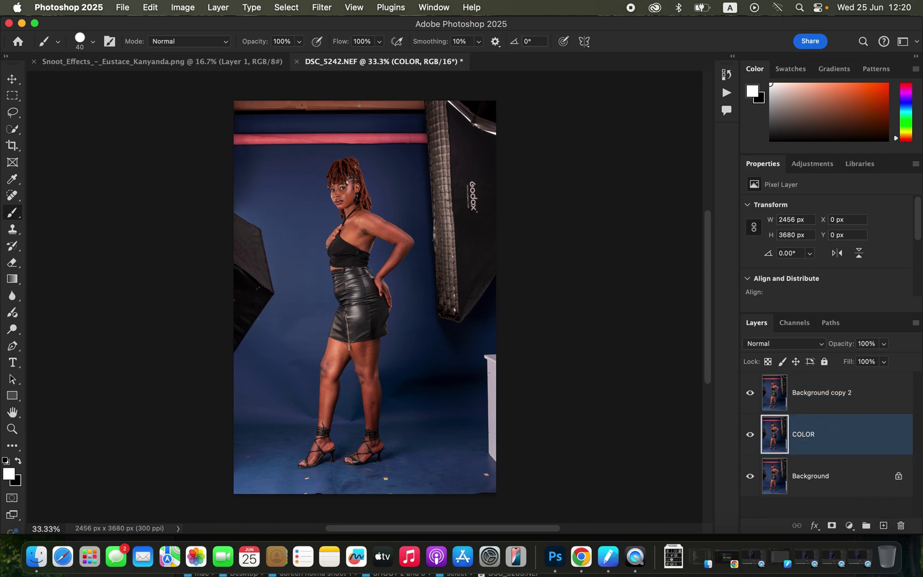
pyautogui.doubleClick(830, 396)
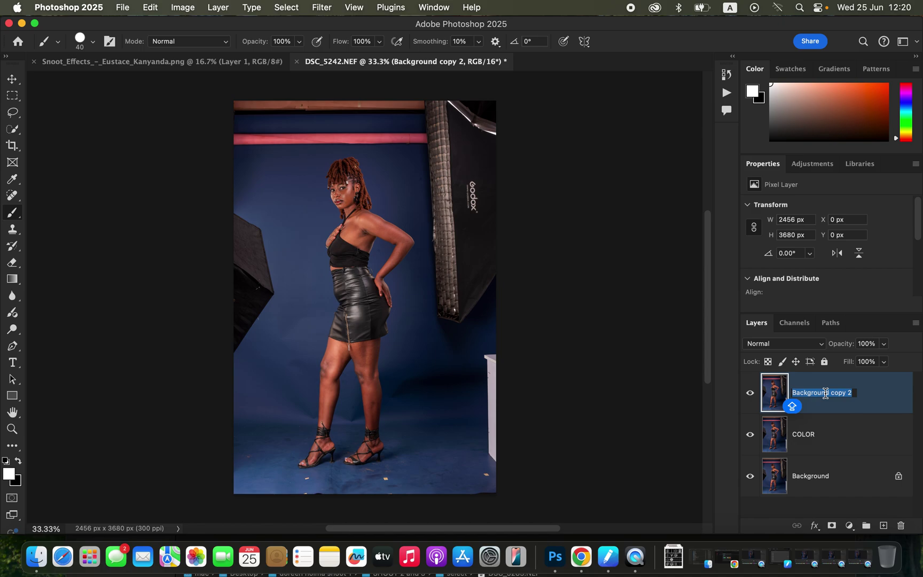
pyautogui.write('TEXTU')
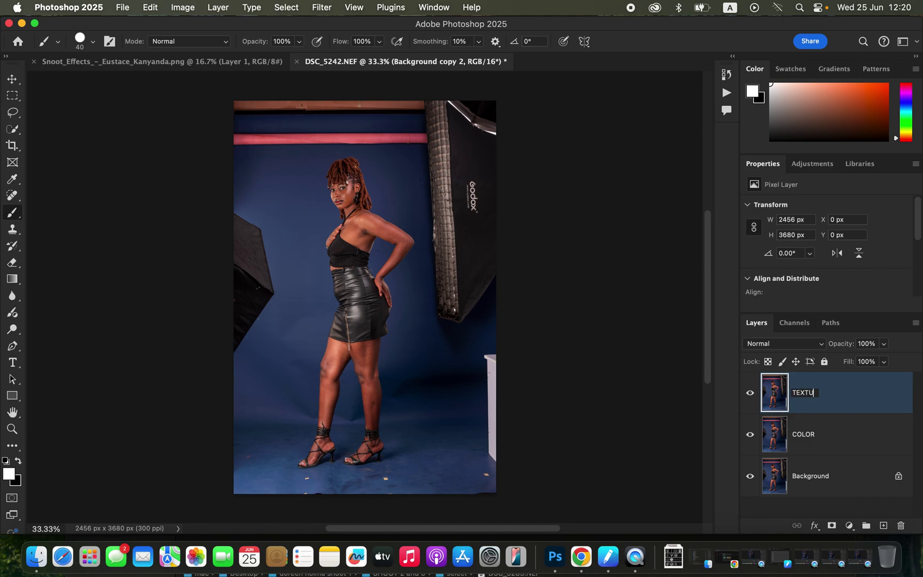
pyautogui.press('Return')
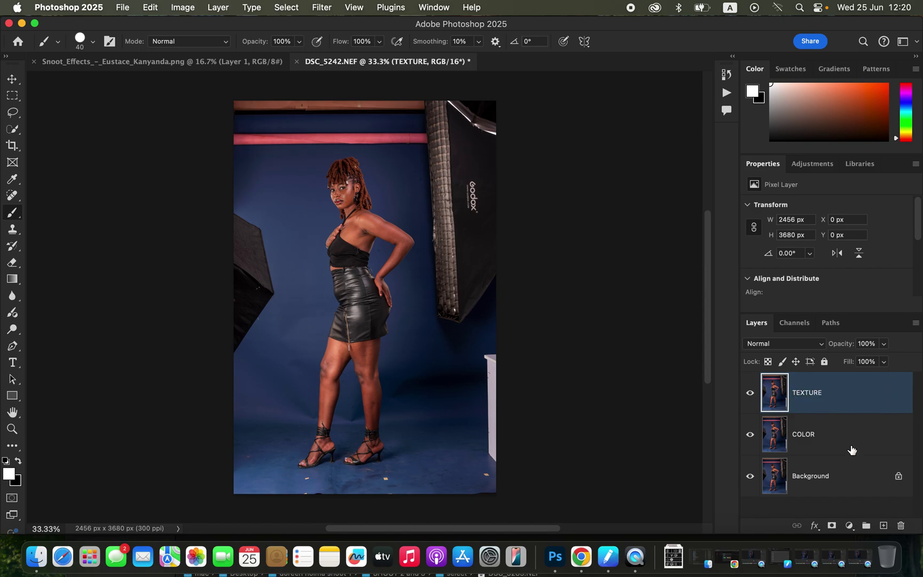
# Hide the TEXTURE layer and apply a Gaussian Blur with a 2.7 pixel radius to the COLOR layer, judging it on the face.
pyautogui.click(863, 441)
pyautogui.click(751, 395)
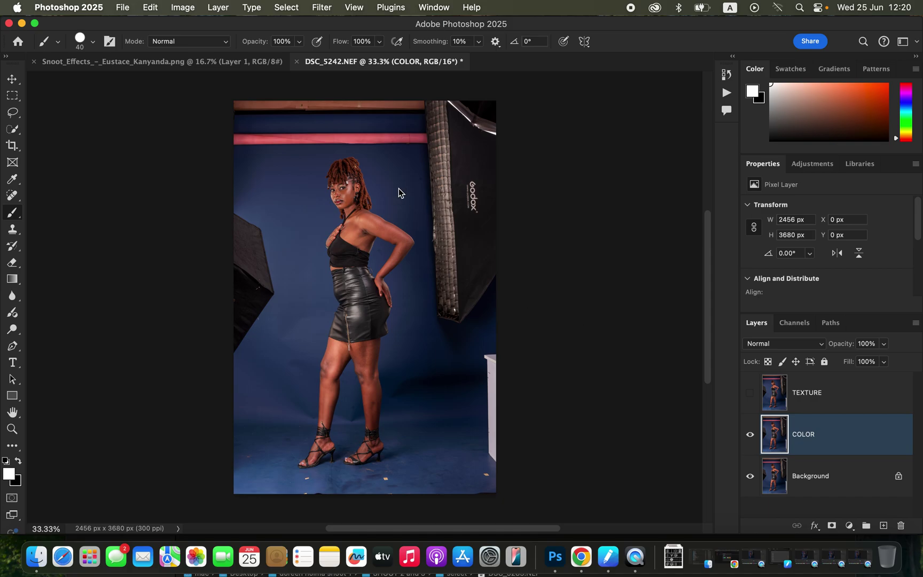
pyautogui.click(327, 8)
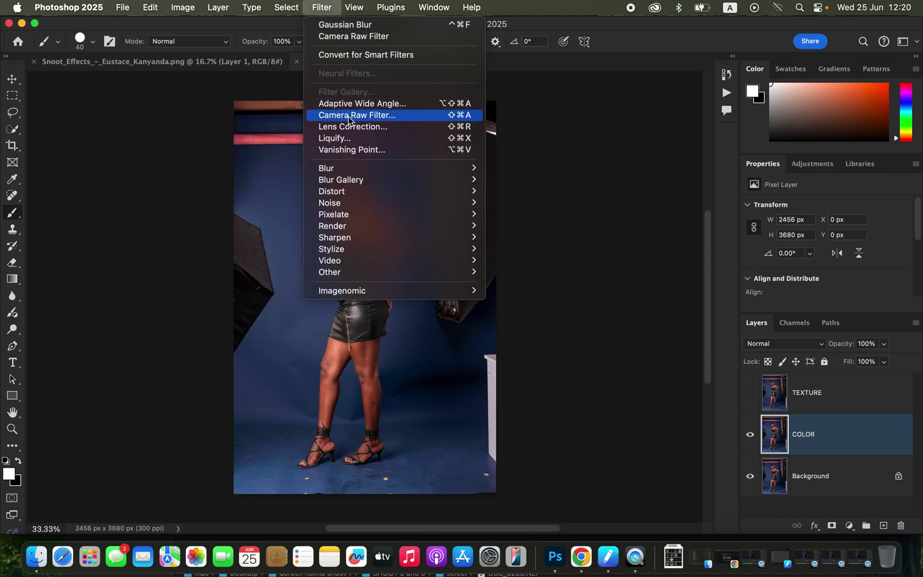
pyautogui.moveTo(358, 168)
pyautogui.click(554, 216)
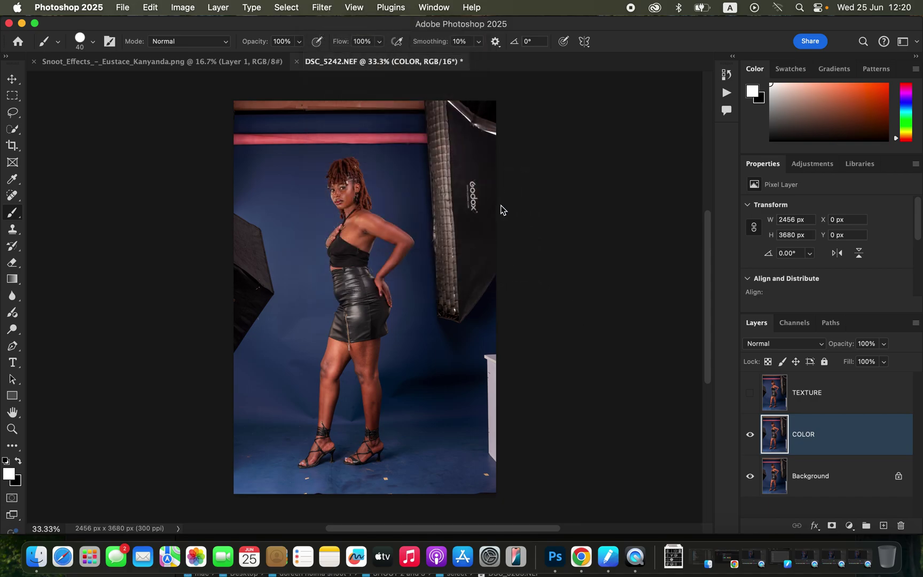
pyautogui.moveTo(609, 267); pyautogui.dragTo(575, 270)
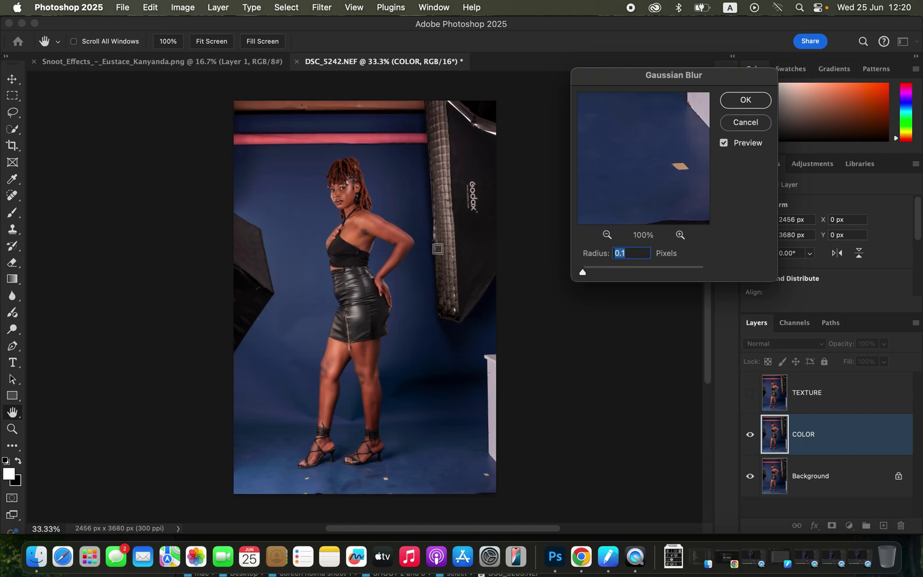
pyautogui.click(346, 193)
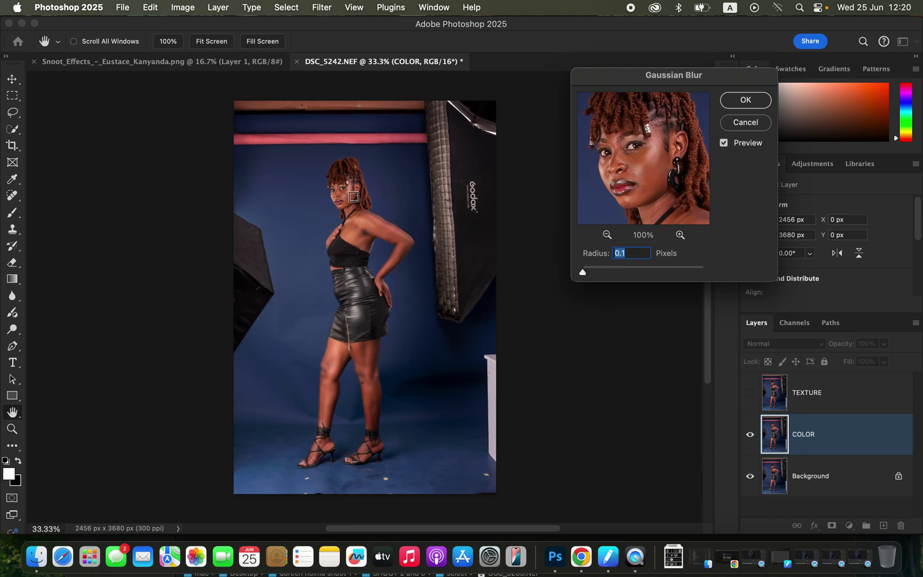
pyautogui.click(680, 234)
pyautogui.moveTo(586, 272); pyautogui.dragTo(600, 275)
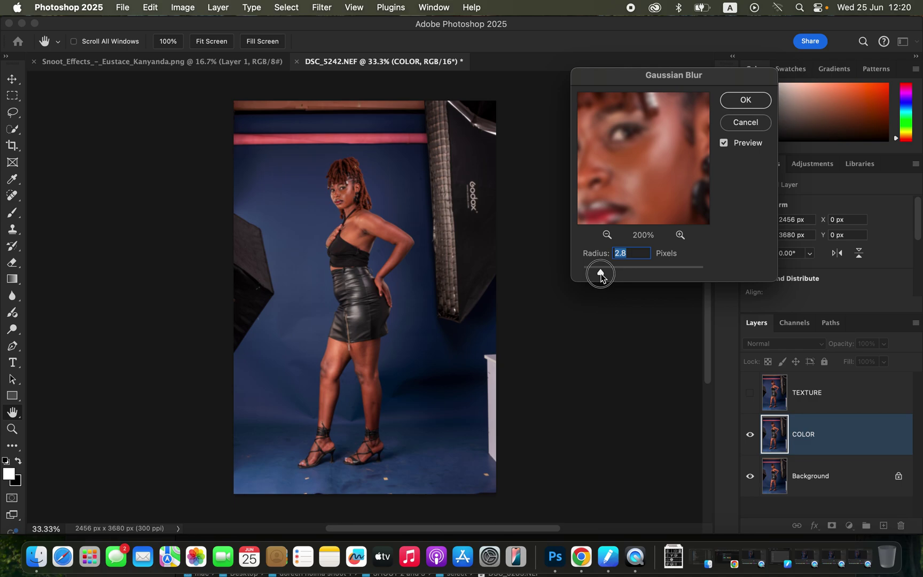
pyautogui.moveTo(646, 200); pyautogui.dragTo(633, 151)
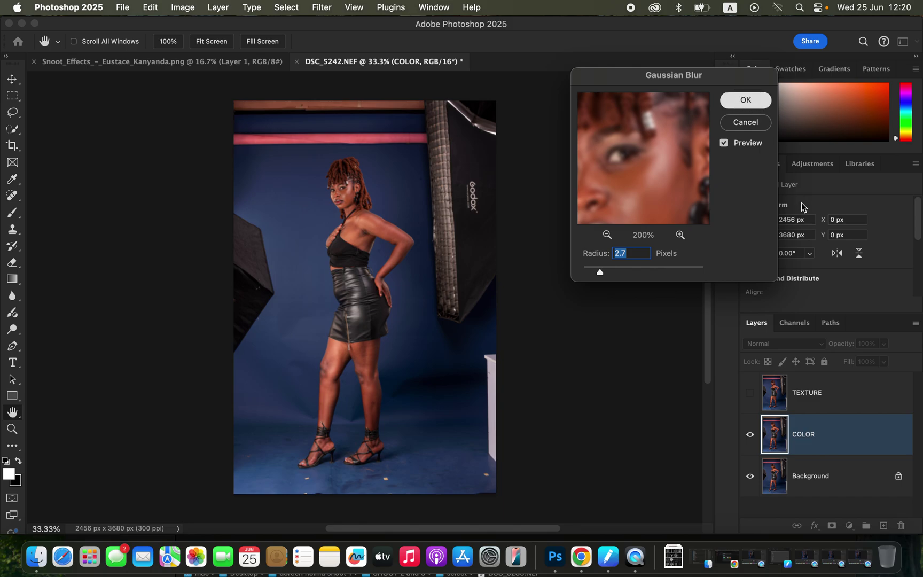
pyautogui.click(746, 100)
# Show TEXTURE, use Apply Image on it with the inverted COLOR layer, RGB channel, Add blending, scale 2, offset 0, and set its blend mode to Linear Light.
pyautogui.click(840, 399)
pyautogui.click(750, 393)
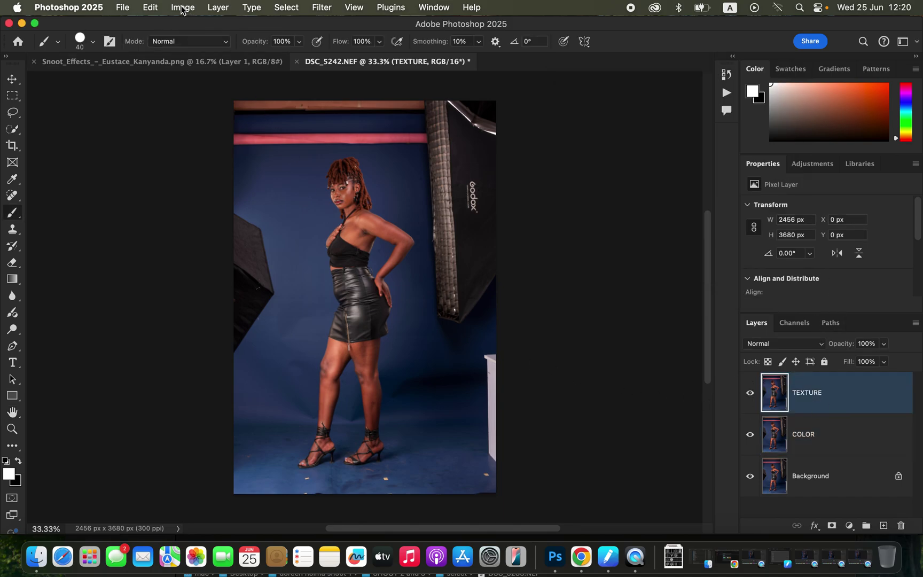
pyautogui.click(182, 7)
pyautogui.click(214, 193)
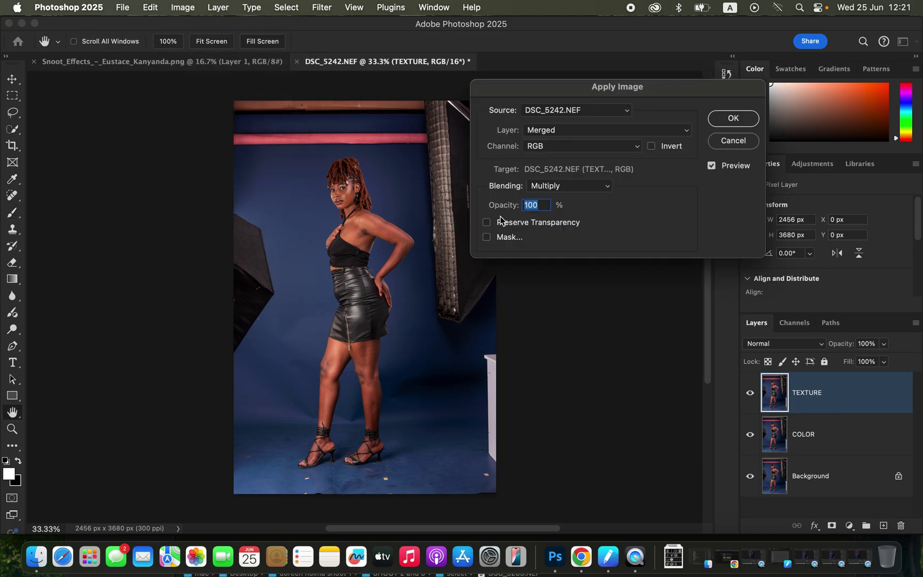
pyautogui.click(571, 130)
pyautogui.click(542, 164)
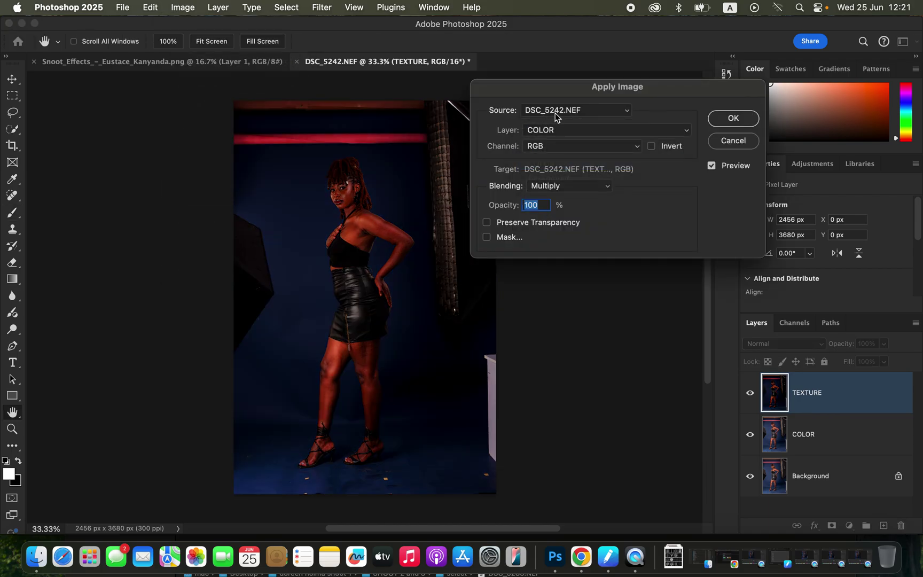
pyautogui.click(565, 154)
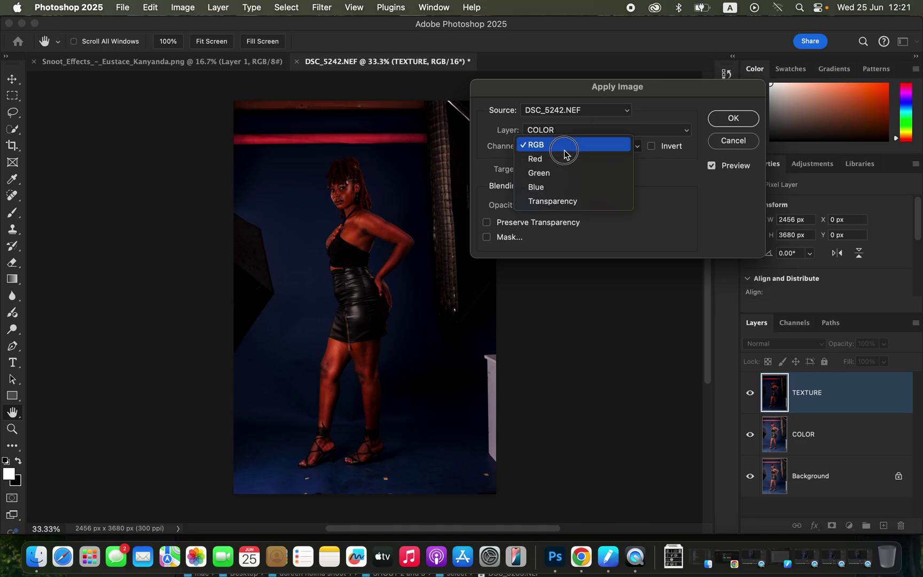
pyautogui.click(567, 153)
pyautogui.click(573, 188)
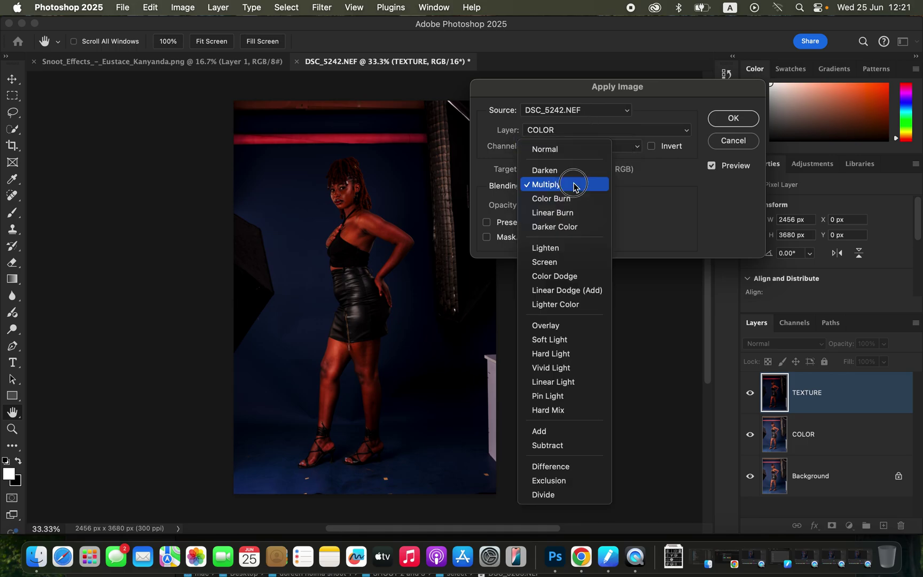
pyautogui.click(555, 434)
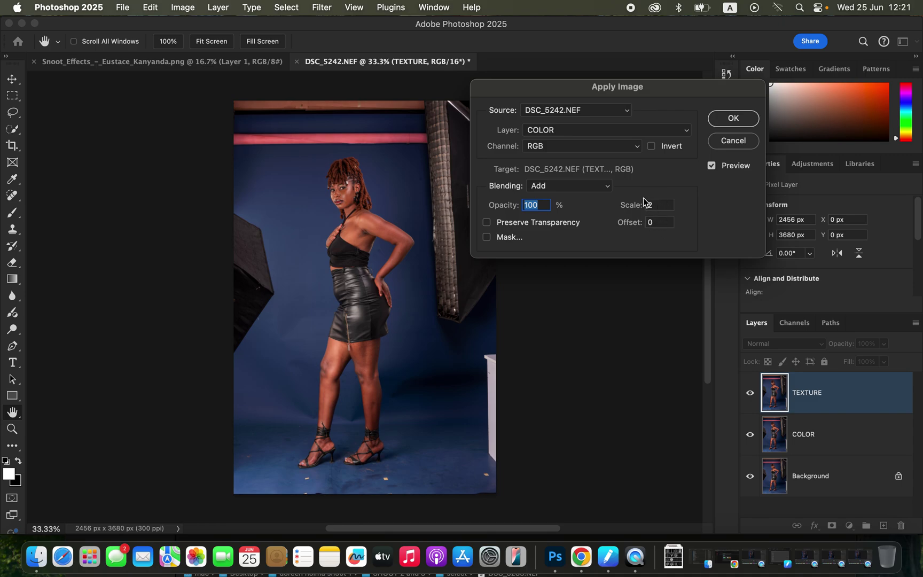
pyautogui.click(652, 148)
pyautogui.click(731, 119)
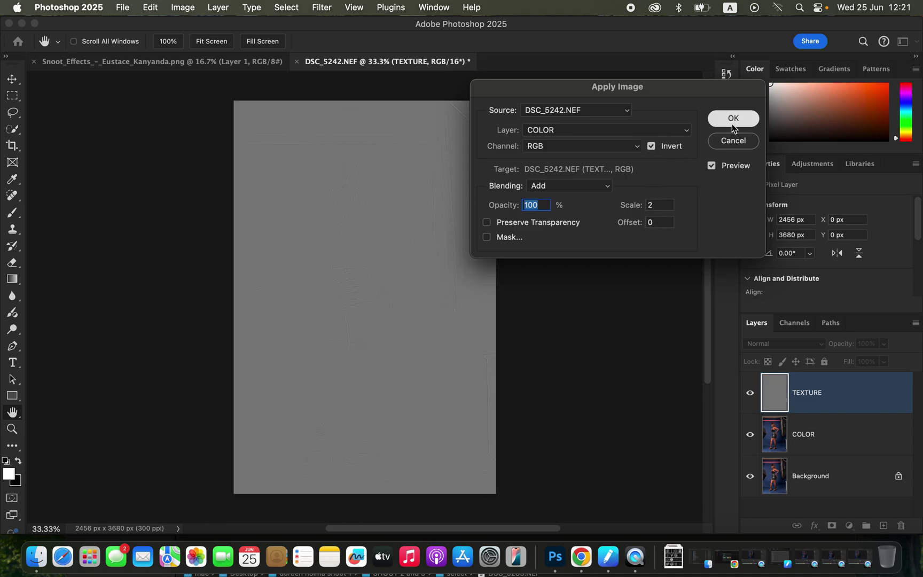
pyautogui.click(804, 345)
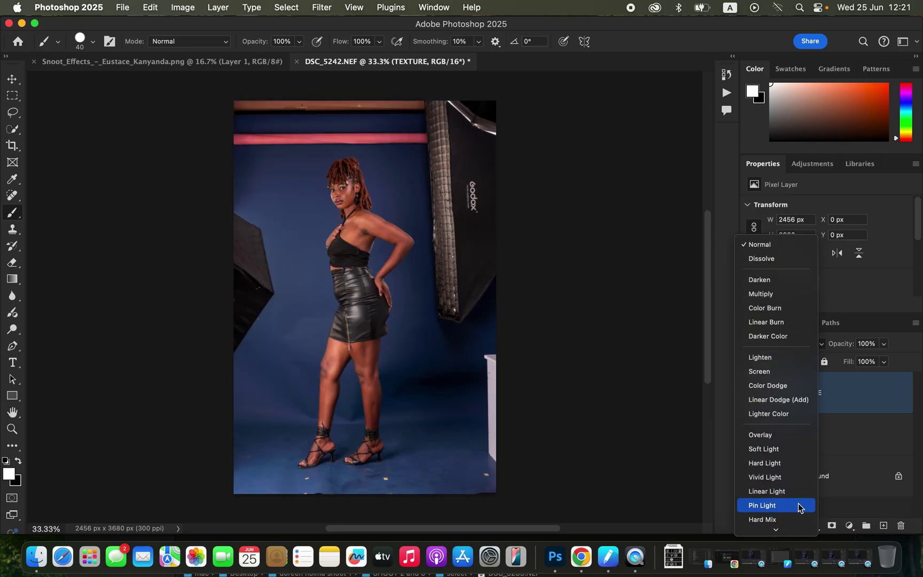
pyautogui.click(798, 493)
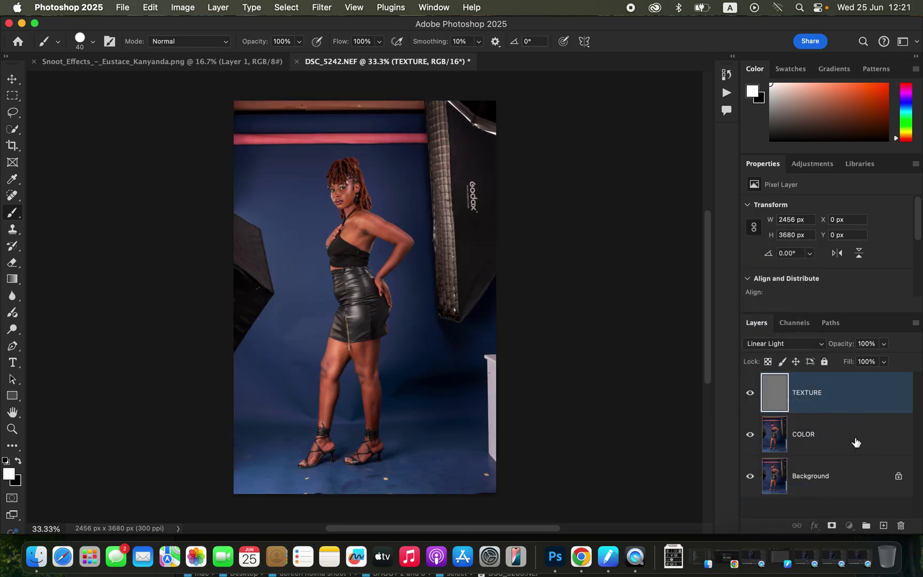
# Group the TEXTURE and COLOR layers together and name the group FS.
pyautogui.keyDown('shift'); pyautogui.click(852, 443); pyautogui.keyUp('shift')
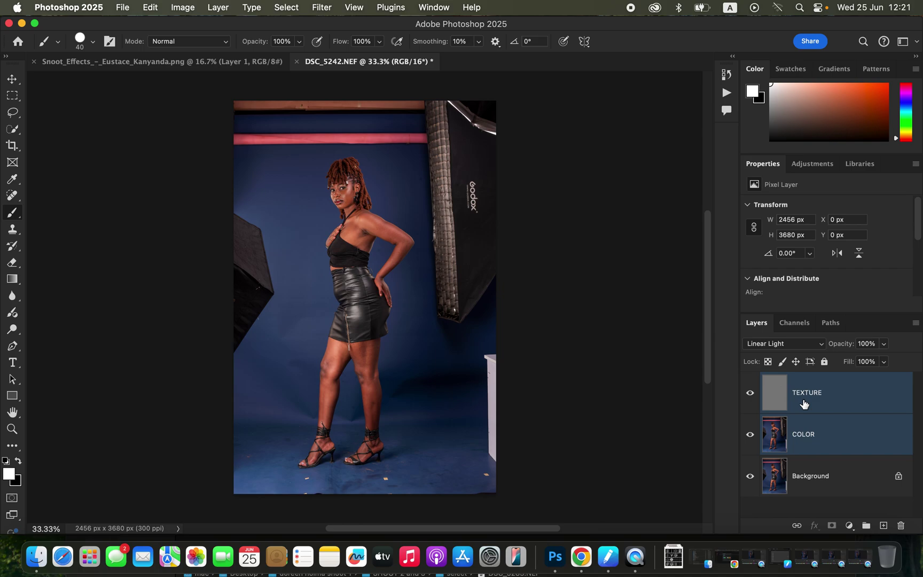
pyautogui.moveTo(869, 404); pyautogui.dragTo(866, 526)
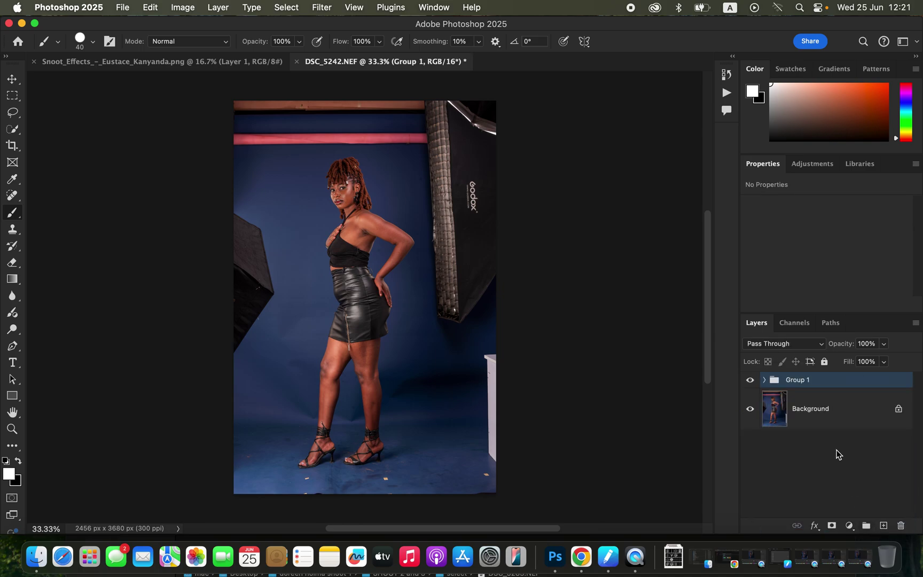
pyautogui.doubleClick(797, 380)
pyautogui.write('FS')
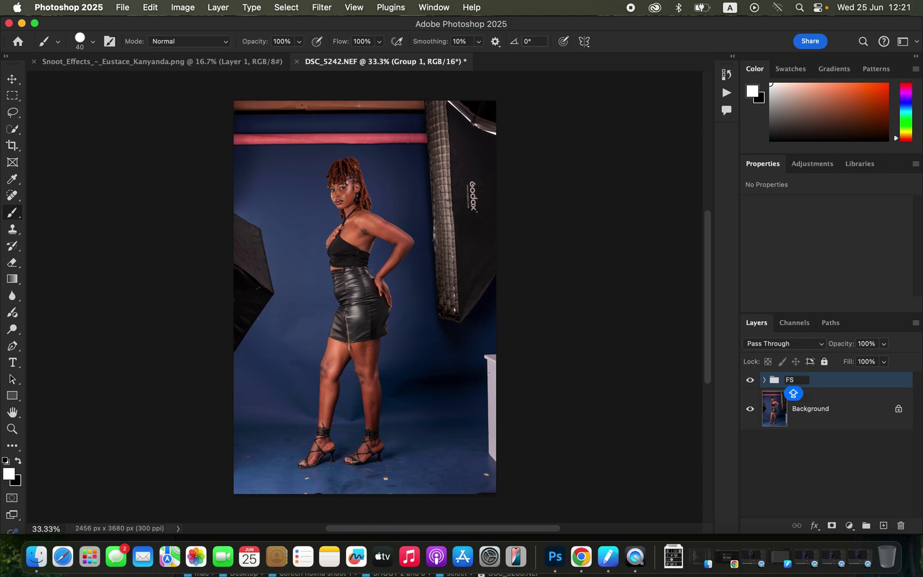
pyautogui.press('Return')
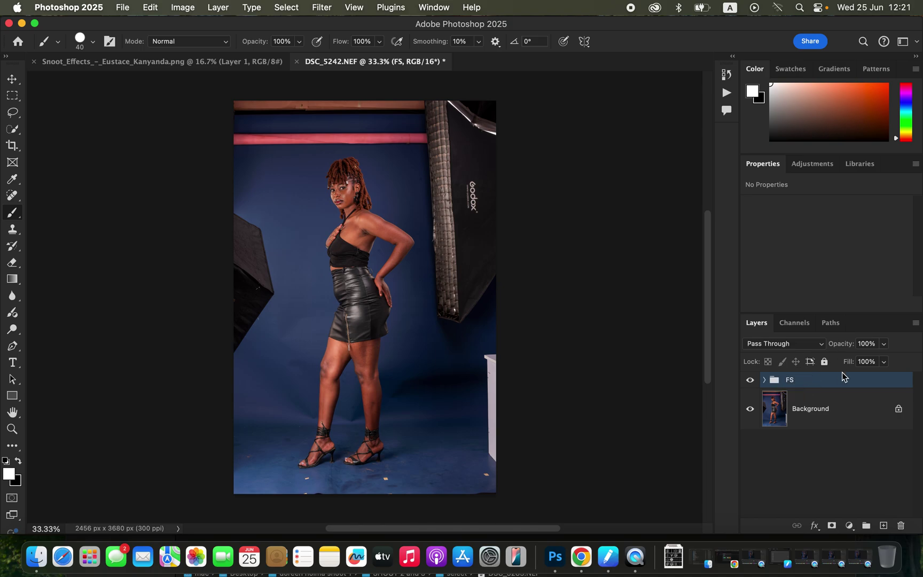
# Open the FS group, hide TEXTURE, select the COLOR layer and set up the Mixer Brush with a Soft Round tip.
pyautogui.click(765, 380)
pyautogui.click(834, 453)
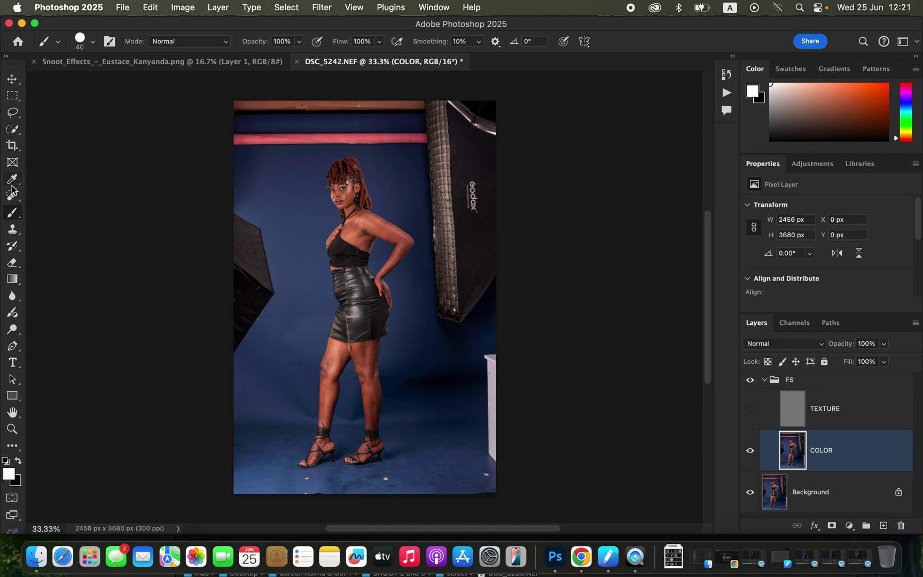
pyautogui.rightClick(17, 215)
pyautogui.click(67, 248)
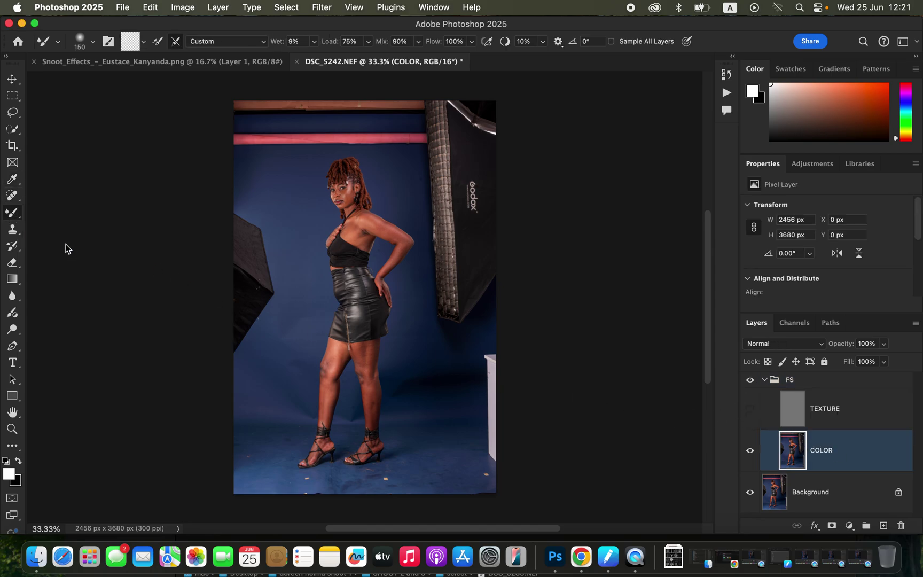
pyautogui.click(94, 44)
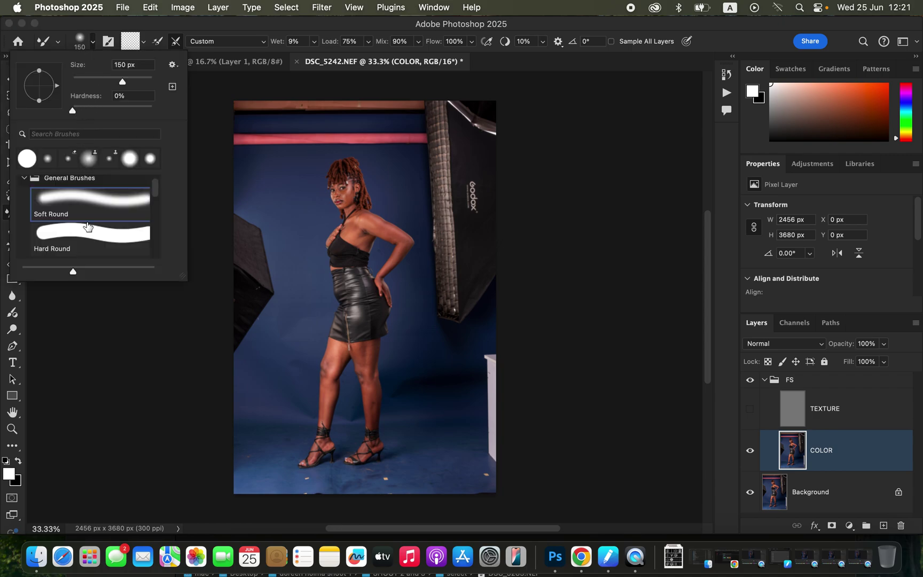
pyautogui.click(153, 31)
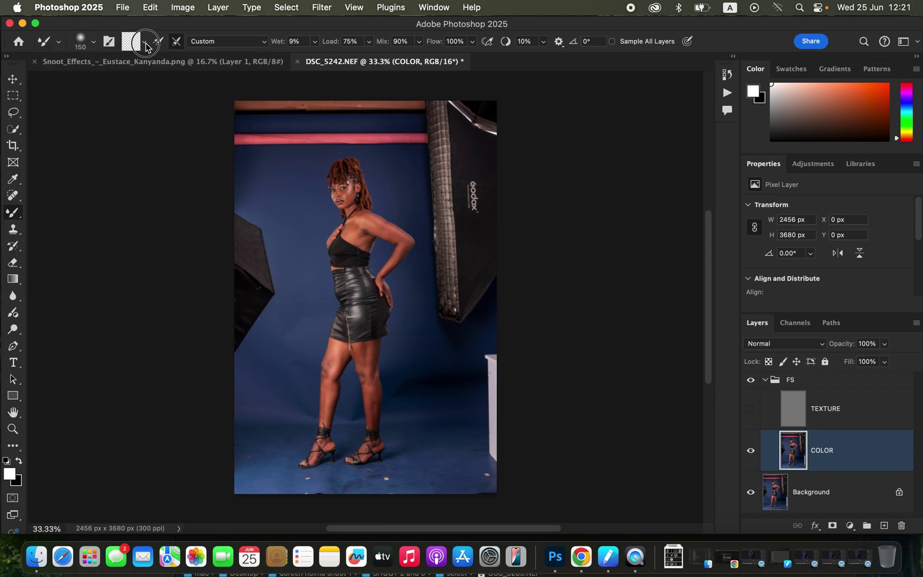
pyautogui.click(144, 41)
pyautogui.click(158, 68)
# Blend the uneven skin tones along the bent arm on the COLOR layer using a smaller Mixer Brush.
pyautogui.press('super+equal')
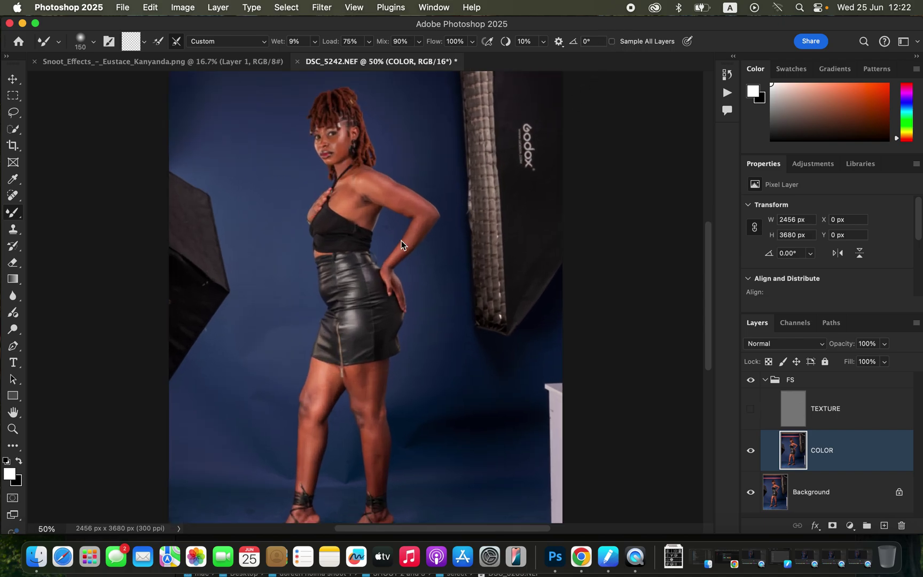
pyautogui.press('[')
pyautogui.press('[')
pyautogui.press('[')
pyautogui.moveTo(399, 197)
pyautogui.mouseDown()
pyautogui.moveTo(422, 214)
pyautogui.moveTo(368, 193)
pyautogui.moveTo(348, 196)
pyautogui.moveTo(360, 205)
pyautogui.moveTo(365, 196)
pyautogui.moveTo(368, 215)
pyautogui.moveTo(360, 219)
pyautogui.moveTo(360, 196)
pyautogui.moveTo(346, 191)
pyautogui.moveTo(366, 188)
pyautogui.moveTo(356, 180)
pyautogui.moveTo(382, 184)
pyautogui.moveTo(425, 213)
pyautogui.moveTo(398, 256)
pyautogui.moveTo(426, 216)
pyautogui.moveTo(401, 210)
pyautogui.moveTo(390, 190)
pyautogui.moveTo(409, 193)
pyautogui.moveTo(424, 223)
pyautogui.moveTo(392, 273)
pyautogui.mouseUp()
# Blend the skin tones of the shoulder, chest and face on the COLOR layer, reducing the Mixer Brush to about 40–45 px.
pyautogui.press('[')
pyautogui.press('[')
pyautogui.press('super+equal')
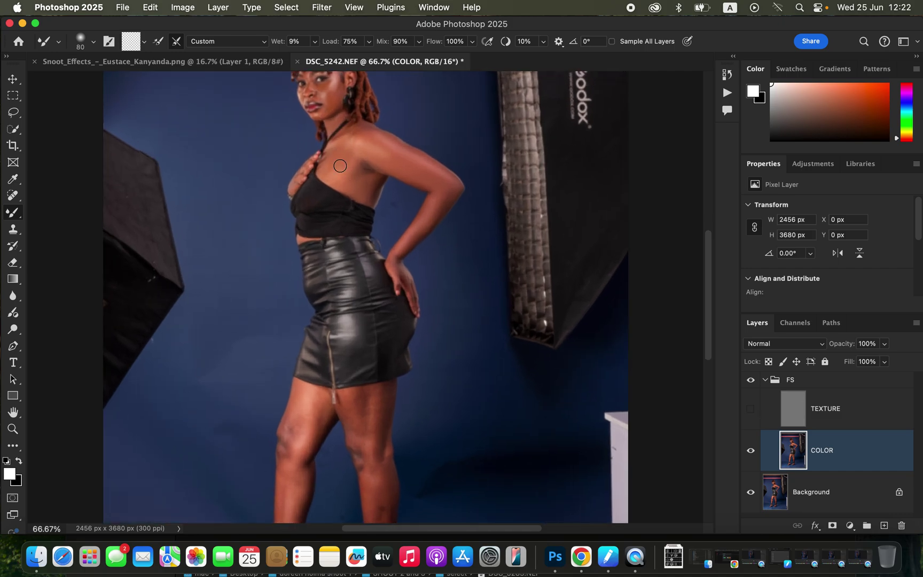
pyautogui.scroll(3, 376, 281)
pyautogui.moveTo(375, 214)
pyautogui.mouseDown()
pyautogui.moveTo(392, 214)
pyautogui.moveTo(391, 185)
pyautogui.moveTo(377, 179)
pyautogui.mouseUp()
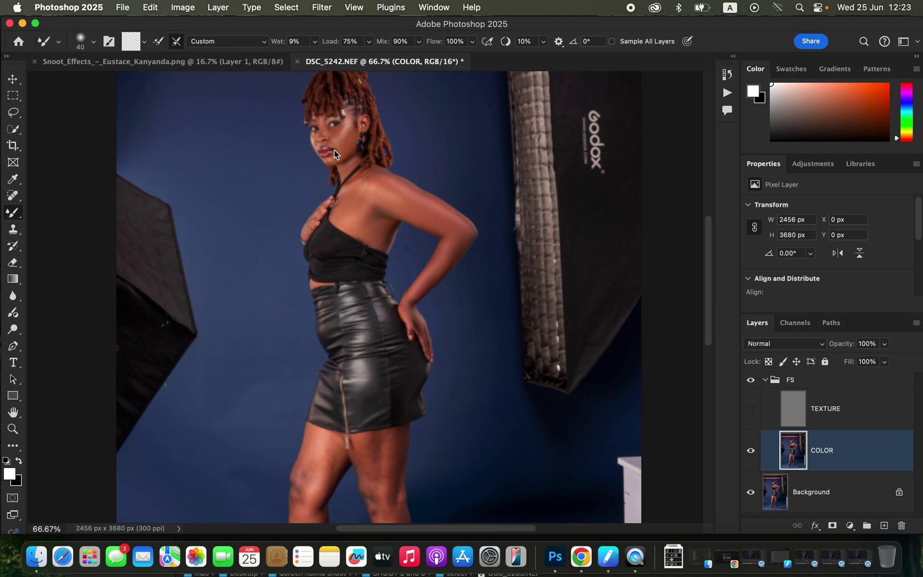
pyautogui.press('super+1')
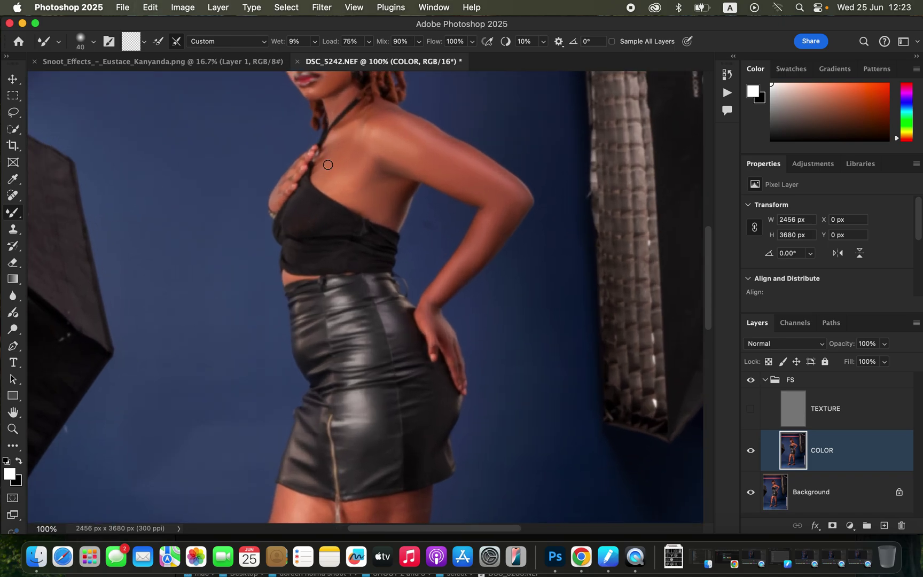
pyautogui.moveTo(372, 226); pyautogui.dragTo(404, 301)
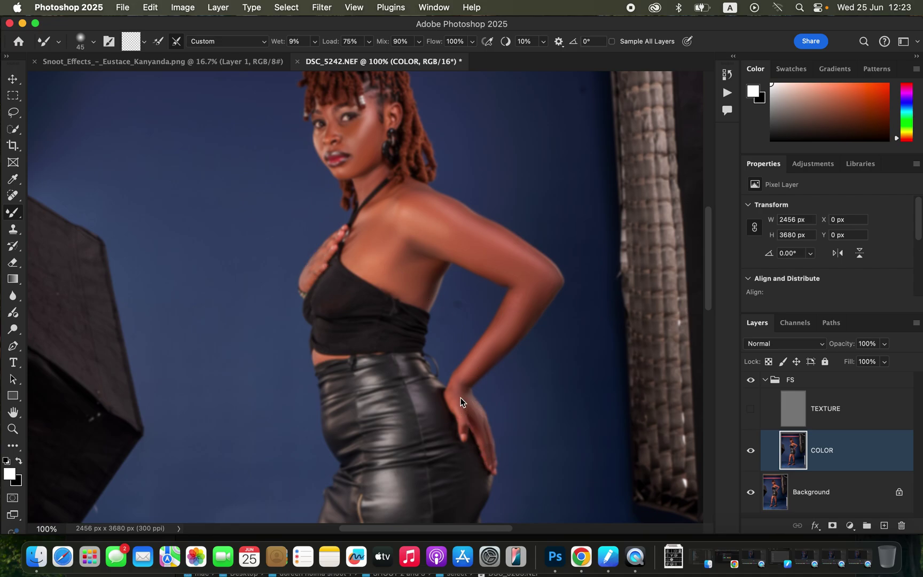
# Blend the dark patches on both thighs, knees and shins on the COLOR layer using a Mixer Brush of about 80 px.
pyautogui.scroll(-15, 464, 272)
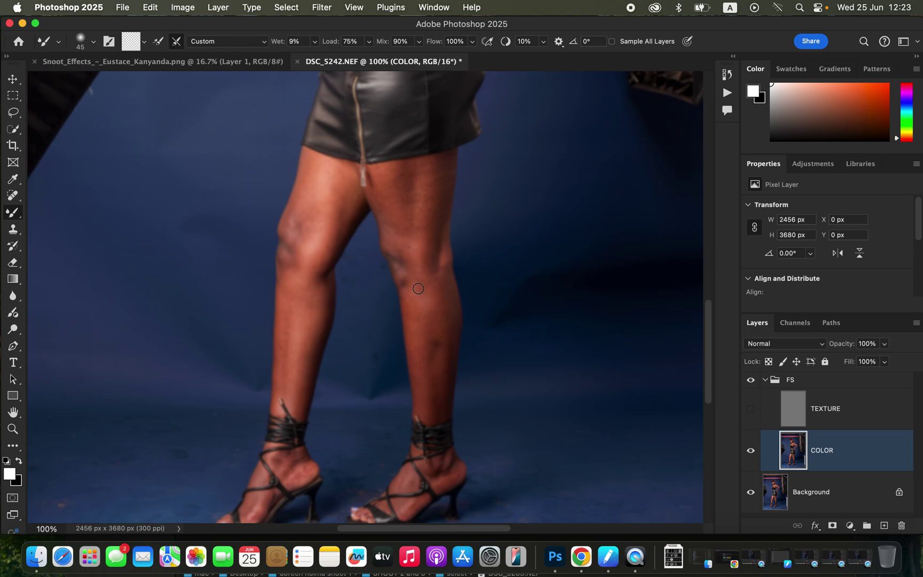
pyautogui.press('super+minus')
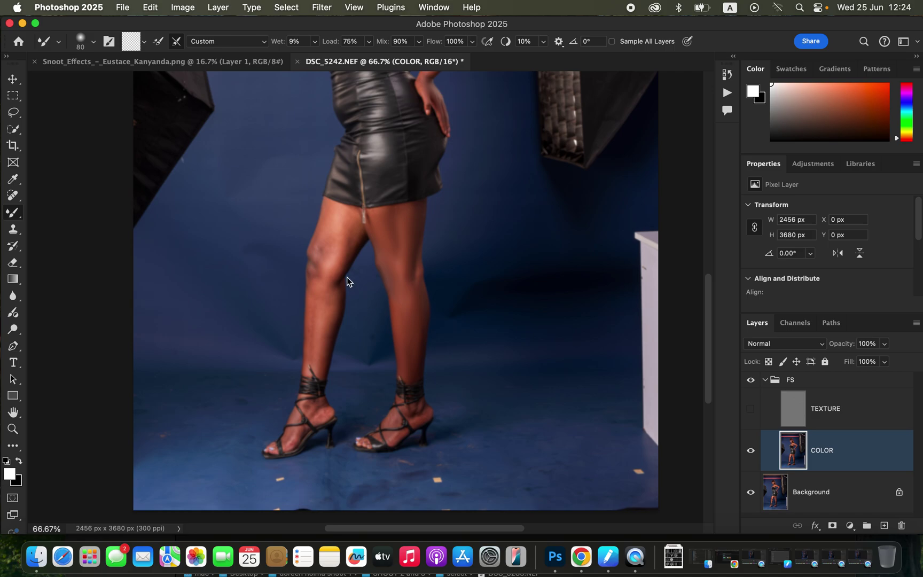
pyautogui.press(']')
pyautogui.moveTo(334, 235)
pyautogui.mouseDown()
pyautogui.moveTo(331, 266)
pyautogui.moveTo(351, 227)
pyautogui.moveTo(351, 240)
pyautogui.moveTo(339, 248)
pyautogui.moveTo(351, 228)
pyautogui.moveTo(347, 204)
pyautogui.moveTo(320, 237)
pyautogui.moveTo(315, 283)
pyautogui.moveTo(315, 251)
pyautogui.moveTo(315, 269)
pyautogui.moveTo(323, 231)
pyautogui.moveTo(336, 264)
pyautogui.moveTo(310, 350)
pyautogui.moveTo(313, 269)
pyautogui.moveTo(334, 305)
pyautogui.moveTo(340, 255)
pyautogui.moveTo(333, 228)
pyautogui.moveTo(320, 256)
pyautogui.moveTo(323, 235)
pyautogui.moveTo(340, 225)
pyautogui.moveTo(360, 231)
pyautogui.moveTo(377, 210)
pyautogui.moveTo(388, 262)
pyautogui.moveTo(402, 210)
pyautogui.moveTo(419, 289)
pyautogui.moveTo(406, 274)
pyautogui.moveTo(408, 367)
pyautogui.mouseUp()
pyautogui.press('[')
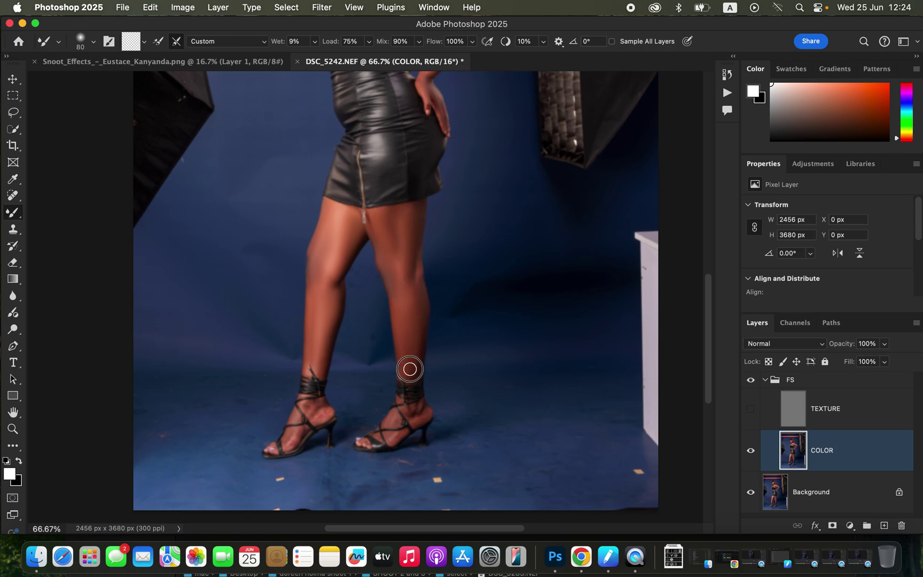
pyautogui.moveTo(337, 347)
pyautogui.mouseDown()
pyautogui.moveTo(317, 372)
pyautogui.moveTo(332, 310)
pyautogui.moveTo(328, 335)
pyautogui.moveTo(320, 309)
pyautogui.moveTo(313, 351)
pyautogui.moveTo(314, 305)
pyautogui.moveTo(309, 358)
pyautogui.mouseUp()
pyautogui.moveTo(406, 351); pyautogui.dragTo(409, 365)
pyautogui.moveTo(404, 256)
pyautogui.mouseDown()
pyautogui.moveTo(400, 235)
pyautogui.moveTo(388, 219)
pyautogui.moveTo(413, 212)
pyautogui.mouseUp()
# Refine the tonal transitions on both legs down to the ankles with further Mixer Brush strokes on the COLOR layer.
pyautogui.press('super+equal')
pyautogui.moveTo(417, 336); pyautogui.dragTo(395, 195)
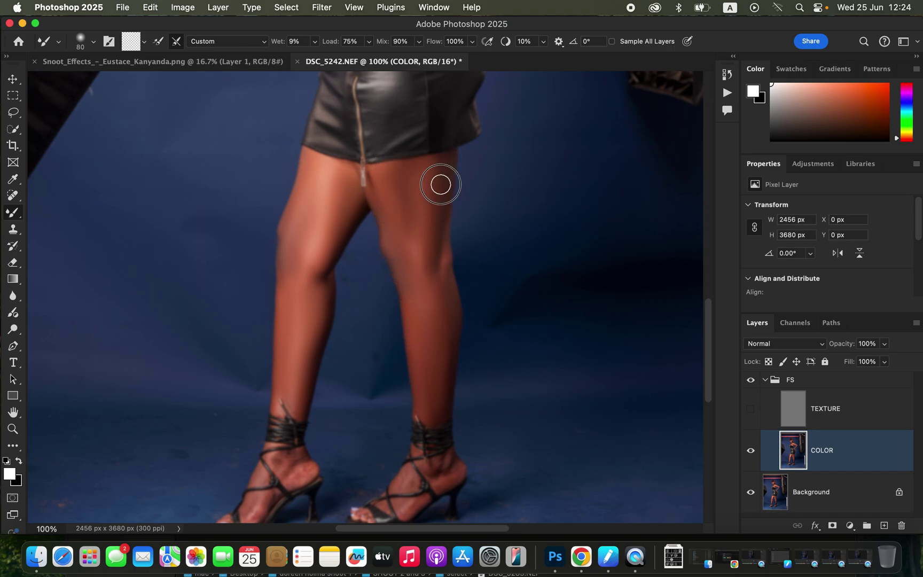
pyautogui.scroll(-5, 435, 310)
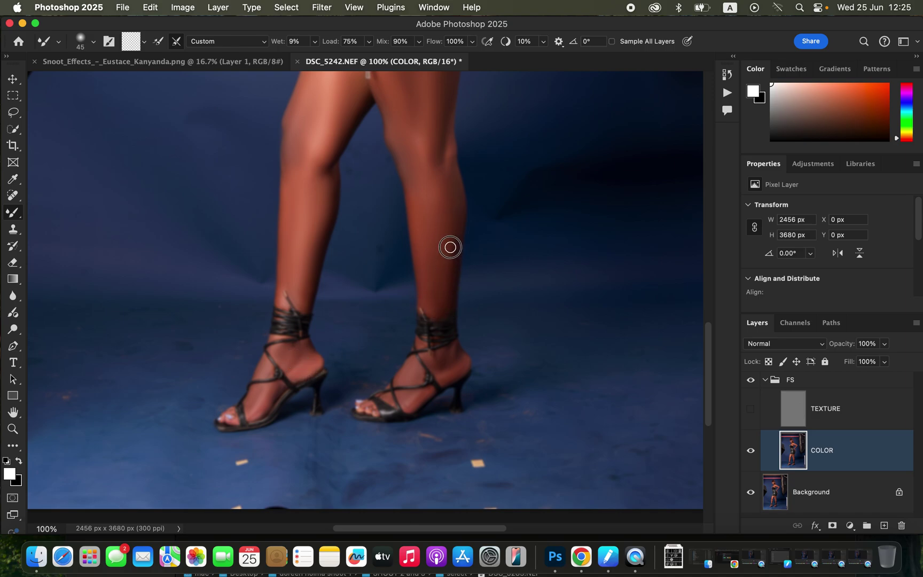
pyautogui.moveTo(448, 235)
pyautogui.mouseDown()
pyautogui.moveTo(433, 200)
pyautogui.moveTo(432, 264)
pyautogui.moveTo(450, 221)
pyautogui.moveTo(445, 249)
pyautogui.moveTo(445, 154)
pyautogui.mouseUp()
pyautogui.moveTo(441, 184); pyautogui.dragTo(397, 237)
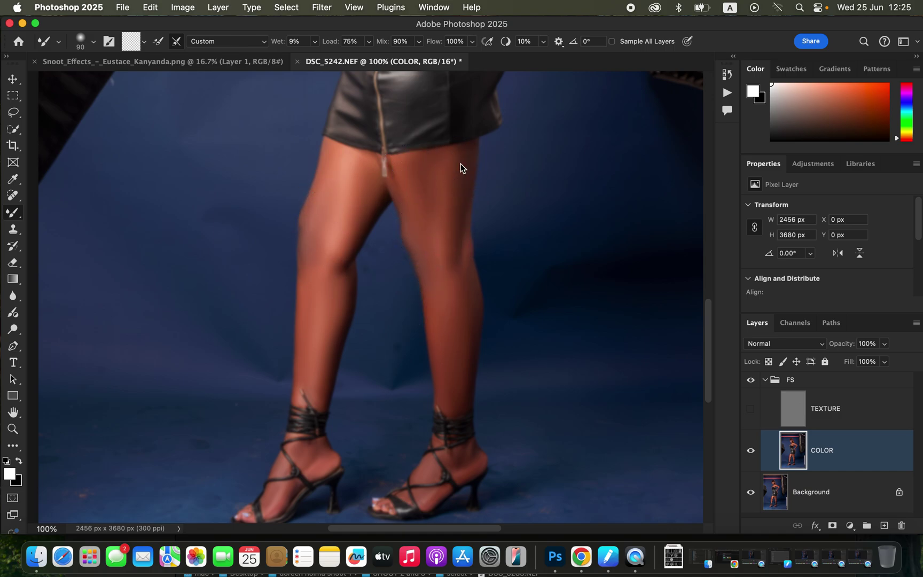
# Show the TEXTURE layer again and check the smoothed skin on the whole figure.
pyautogui.press('super+minus')
pyautogui.press('super+minus')
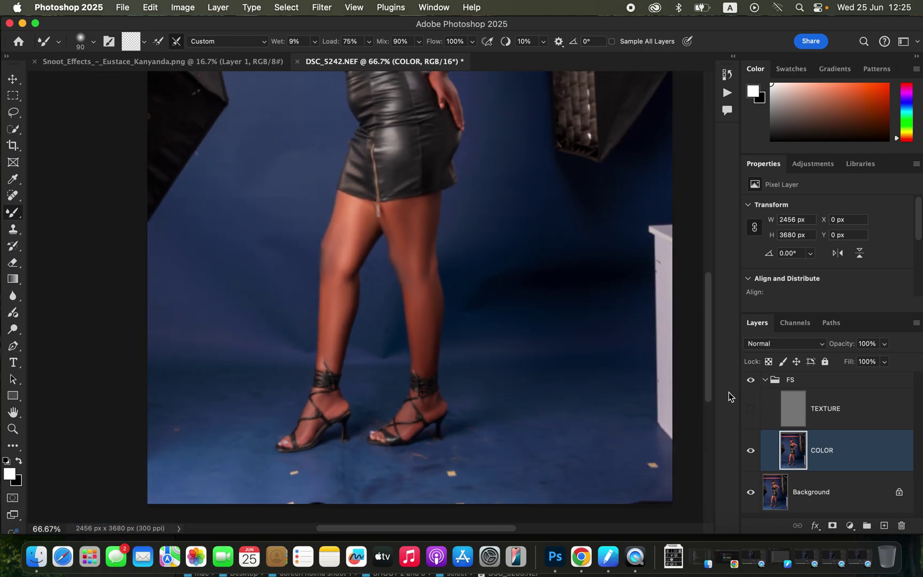
pyautogui.click(751, 411)
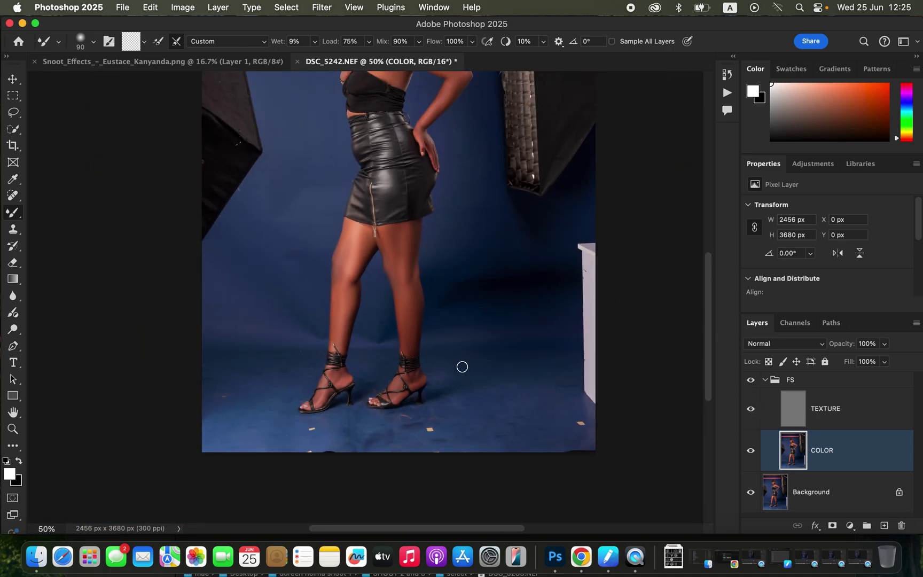
pyautogui.press('super+minus')
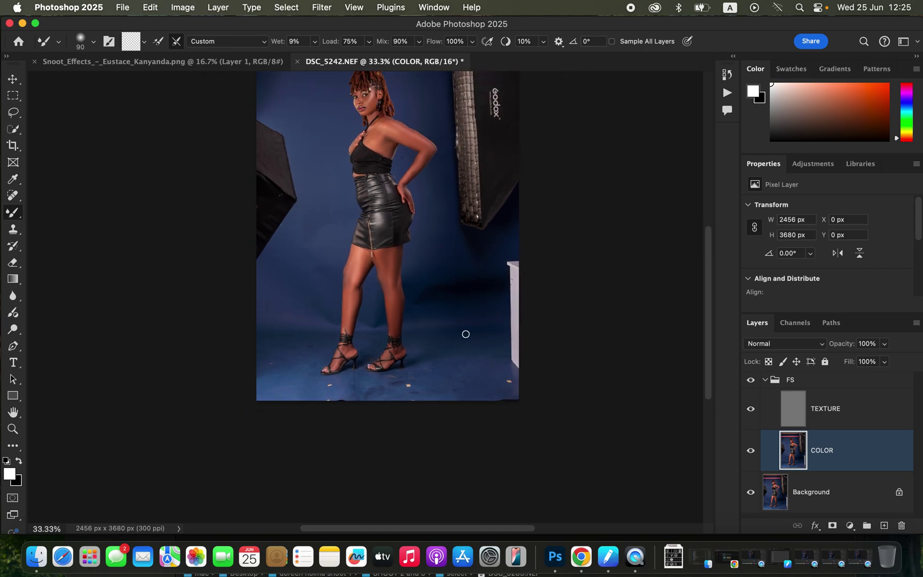
pyautogui.scroll(3, 466, 334)
# Select the TEXTURE layer and set up the Clone Stamp with a Soft Round 25 px brush, 0% hardness, sampling the current layer.
pyautogui.click(850, 422)
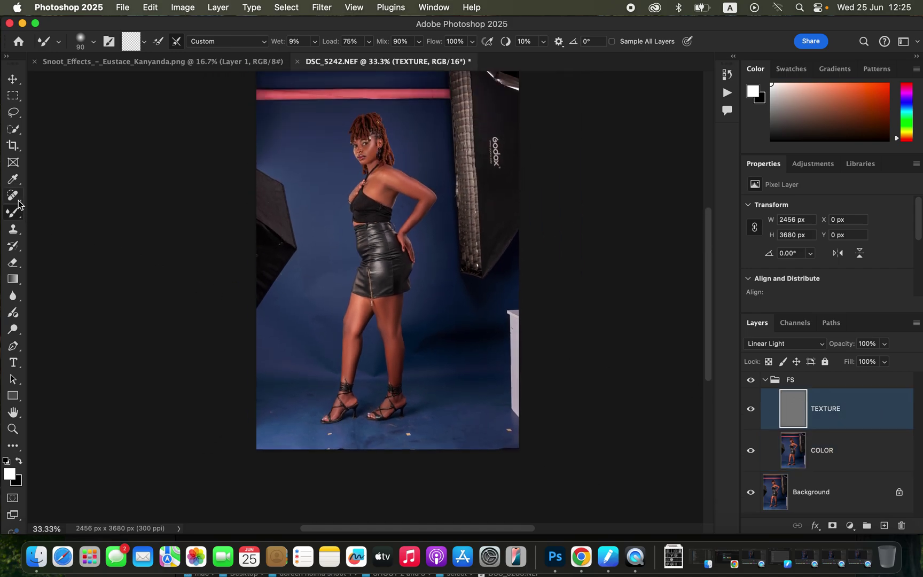
pyautogui.click(15, 235)
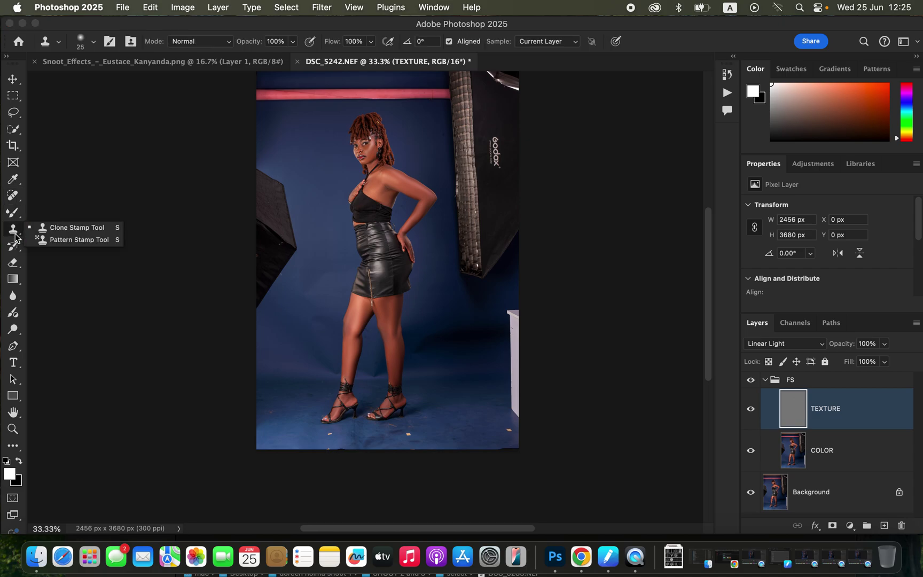
pyautogui.click(55, 226)
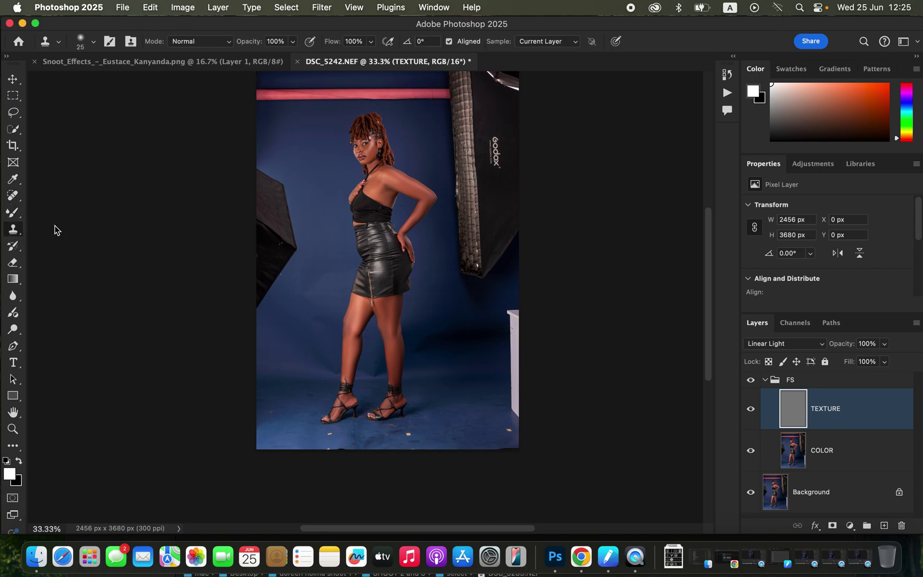
pyautogui.click(94, 46)
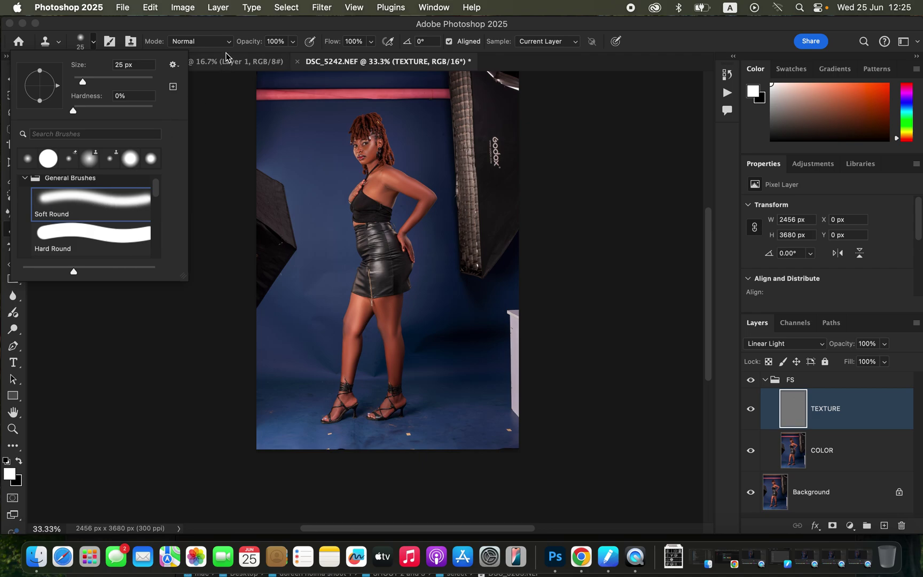
pyautogui.click(221, 26)
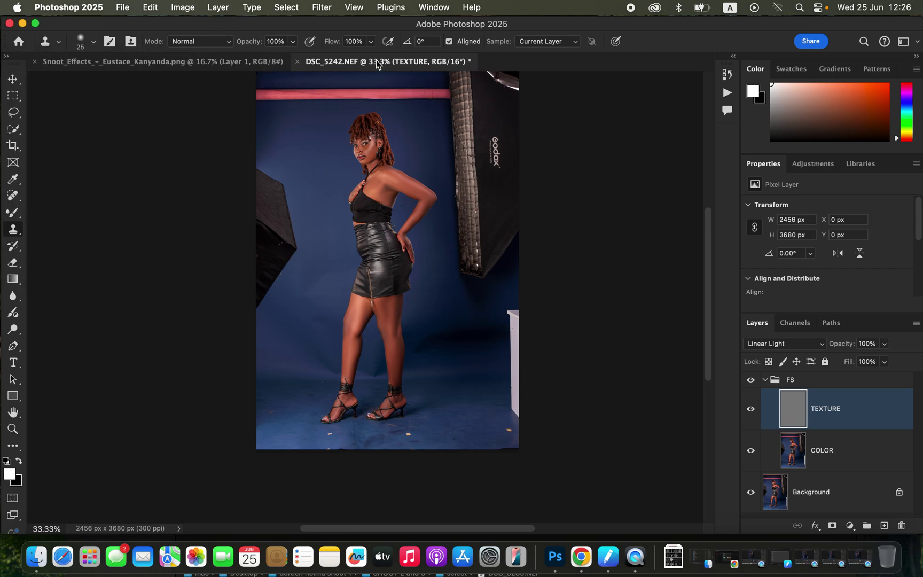
pyautogui.keyDown('alt'); pyautogui.scroll(6, 368, 256); pyautogui.keyUp('alt')
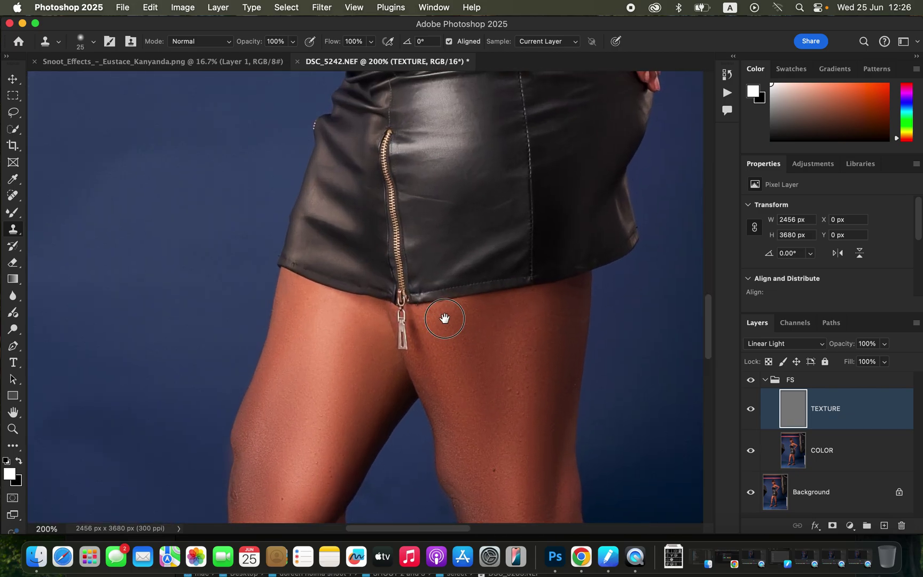
pyautogui.moveTo(445, 326); pyautogui.dragTo(404, 195)
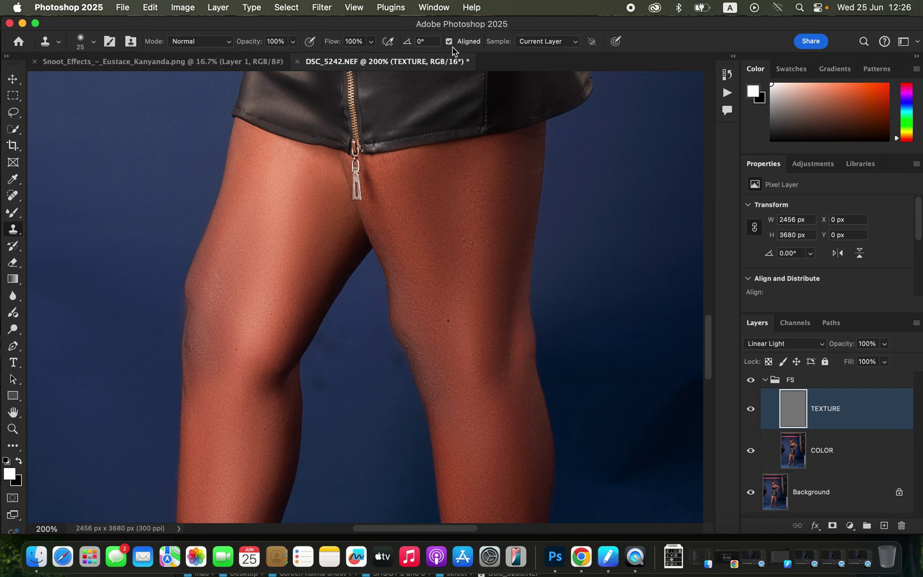
pyautogui.click(539, 42)
pyautogui.click(540, 42)
pyautogui.click(94, 43)
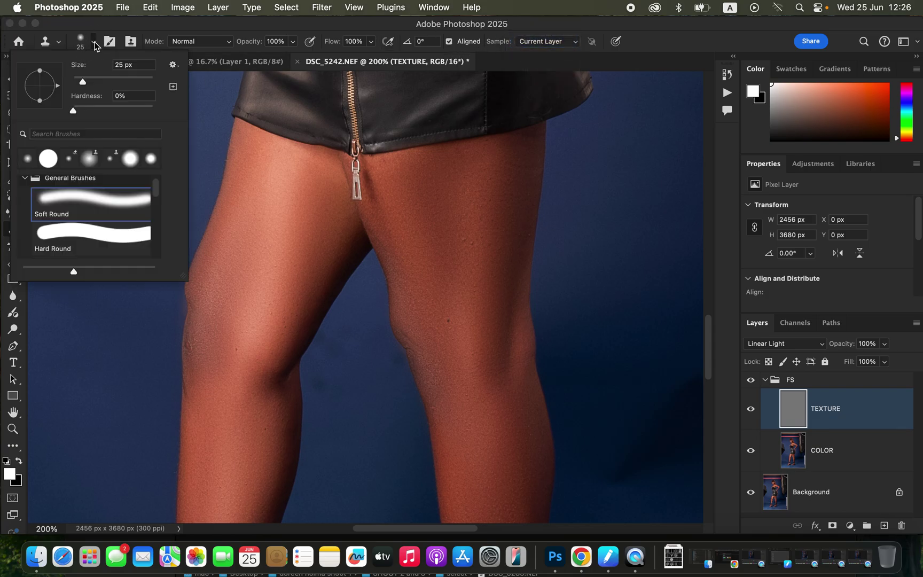
pyautogui.click(155, 31)
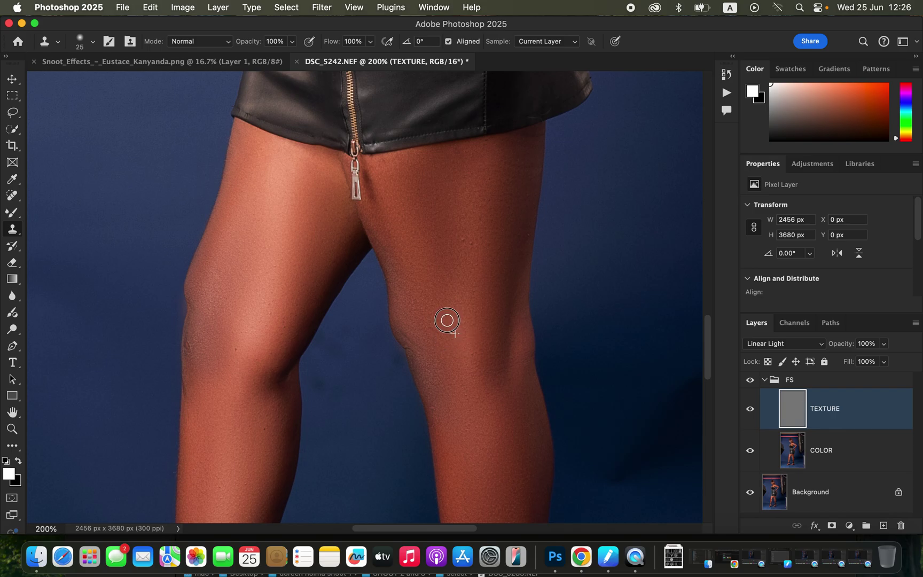
# Clone clean skin texture over the spots and bumps on the thighs and knees on the TEXTURE layer.
pyautogui.keyDown('alt'); pyautogui.click(467, 277); pyautogui.keyUp('alt')
pyautogui.click(472, 250)
pyautogui.keyDown('alt'); pyautogui.click(441, 338); pyautogui.keyUp('alt')
pyautogui.moveTo(420, 339); pyautogui.dragTo(412, 340)
pyautogui.keyDown('alt'); pyautogui.click(346, 363); pyautogui.keyUp('alt')
pyautogui.click(384, 361)
pyautogui.press('super+minus')
pyautogui.press('super+minus')
pyautogui.press('super+minus')
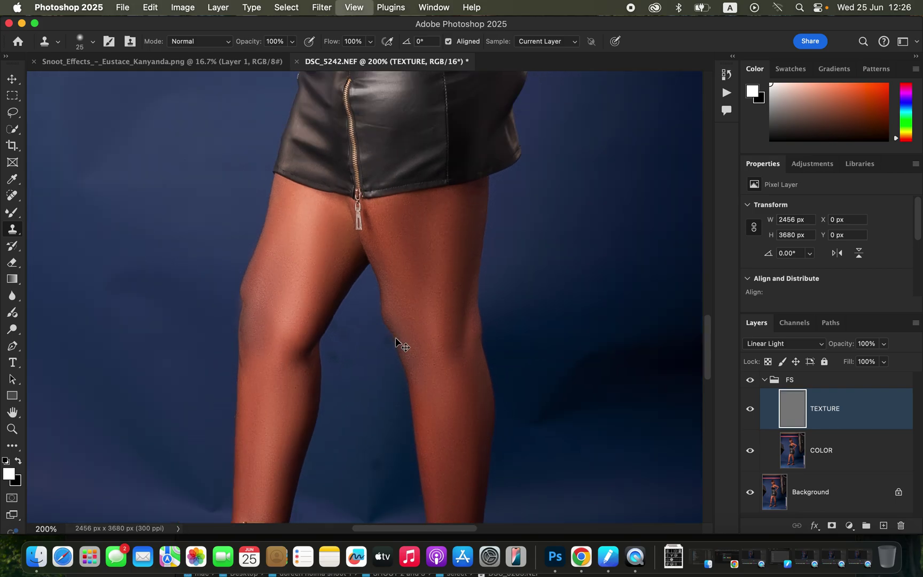
# Clone smooth skin texture over the creases at the armpit and upper chest on the TEXTURE layer.
pyautogui.press('super+equal')
pyautogui.press('super+equal')
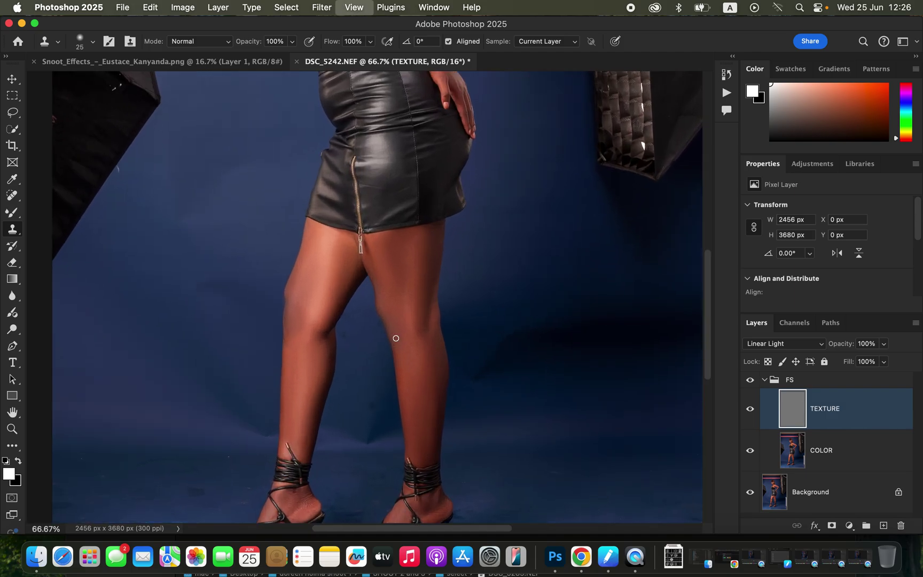
pyautogui.scroll(5, 470, 267)
pyautogui.scroll(5, 471, 300)
pyautogui.click(469, 326)
pyautogui.press('super+equal')
pyautogui.press('super+equal')
pyautogui.press('super+z')
pyautogui.hscroll(5, 539, 309)
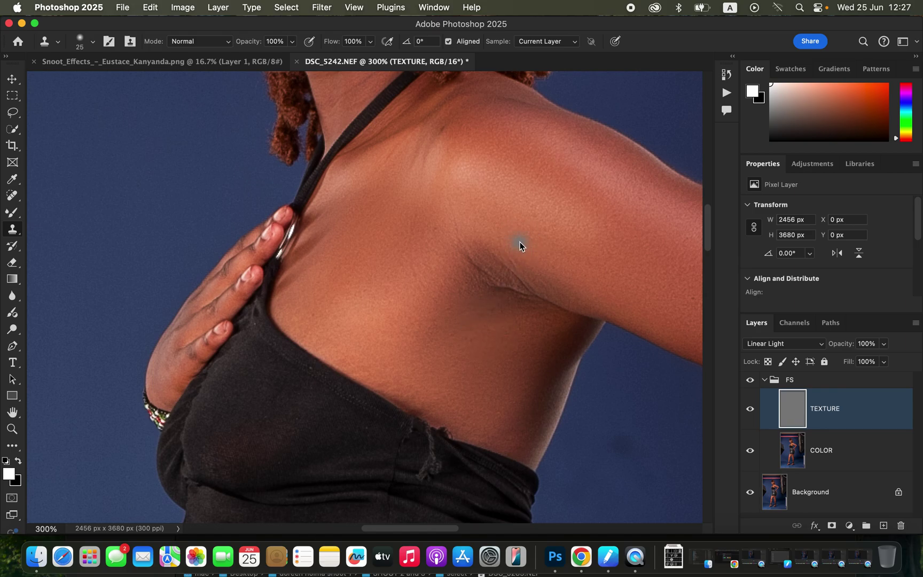
pyautogui.moveTo(507, 243); pyautogui.dragTo(531, 276)
pyautogui.moveTo(496, 309)
pyautogui.mouseDown()
pyautogui.moveTo(459, 260)
pyautogui.moveTo(505, 306)
pyautogui.moveTo(486, 289)
pyautogui.mouseUp()
# Clone clean skin texture over the bumps on the cheeks, nose and temple using a 15 px Clone Stamp brush.
pyautogui.scroll(10, 479, 208)
pyautogui.hscroll(-3, 479, 208)
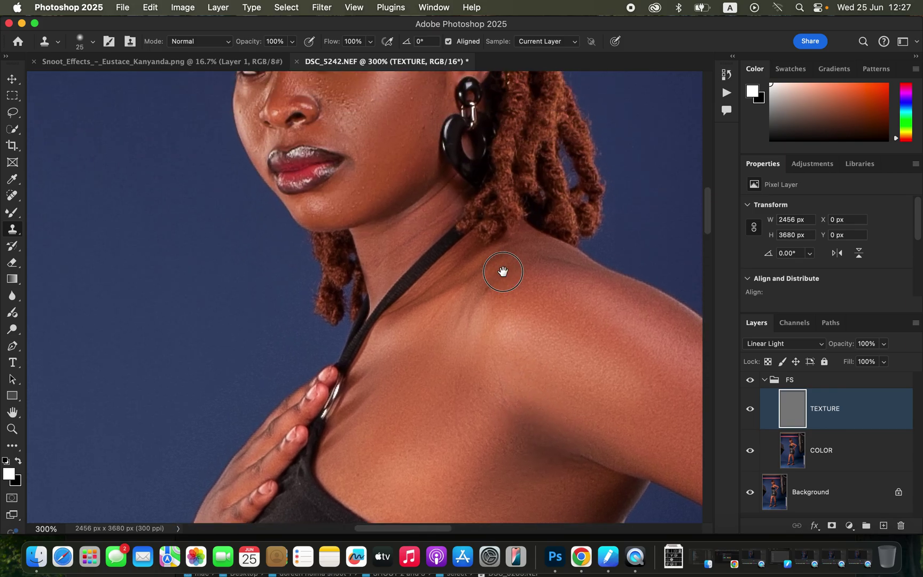
pyautogui.press('[')
pyautogui.press('[')
pyautogui.press('[')
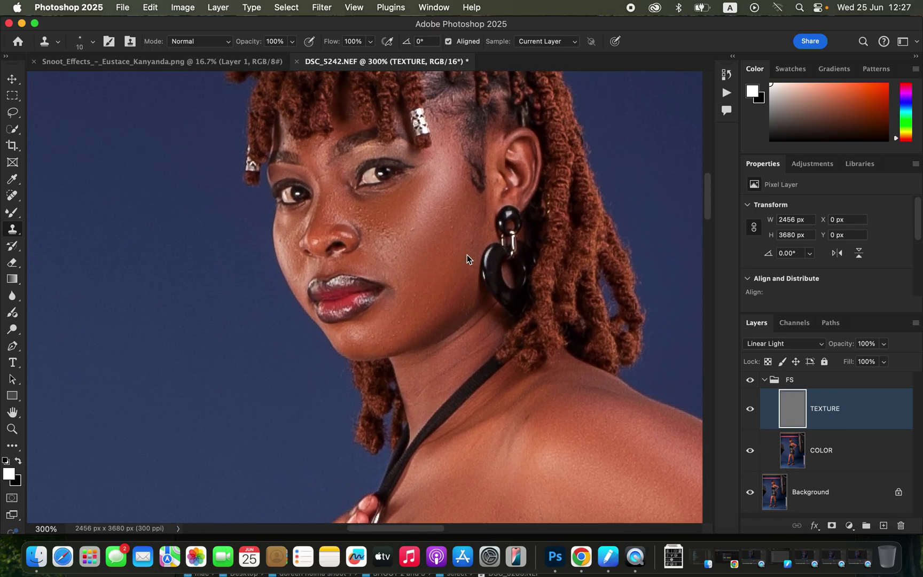
pyautogui.press(']')
pyautogui.press(']')
pyautogui.press(']')
pyautogui.press('[')
pyautogui.press('[')
pyautogui.moveTo(330, 193); pyautogui.dragTo(326, 186)
pyautogui.moveTo(324, 246); pyautogui.dragTo(320, 230)
pyautogui.moveTo(448, 142); pyautogui.dragTo(440, 131)
pyautogui.moveTo(286, 255); pyautogui.dragTo(310, 269)
# Examine the retouched skin on the face, body and legs across the whole figure.
pyautogui.press('super+minus')
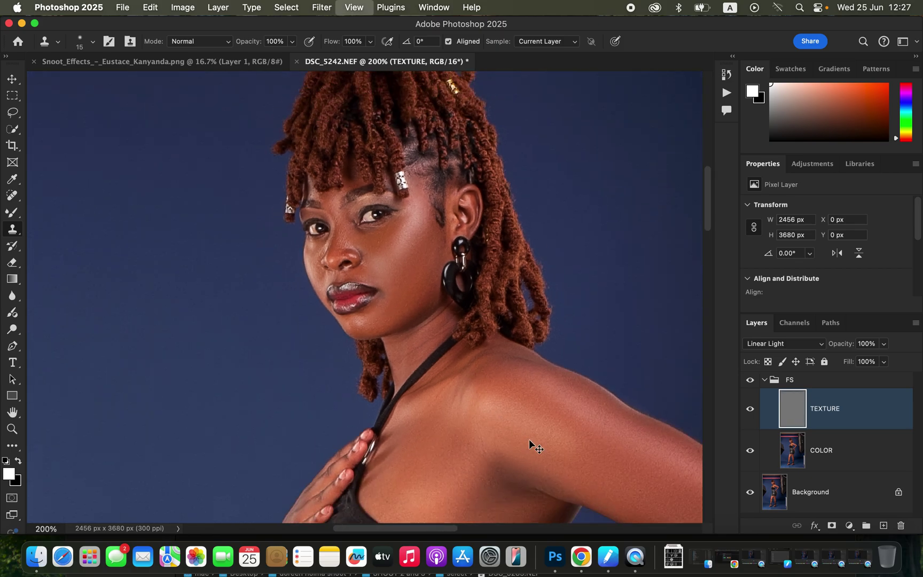
pyautogui.press('super+minus')
pyautogui.press('super+minus')
pyautogui.press('super+minus')
pyautogui.press('super+minus')
pyautogui.press('super+minus')
pyautogui.press('super+plus')
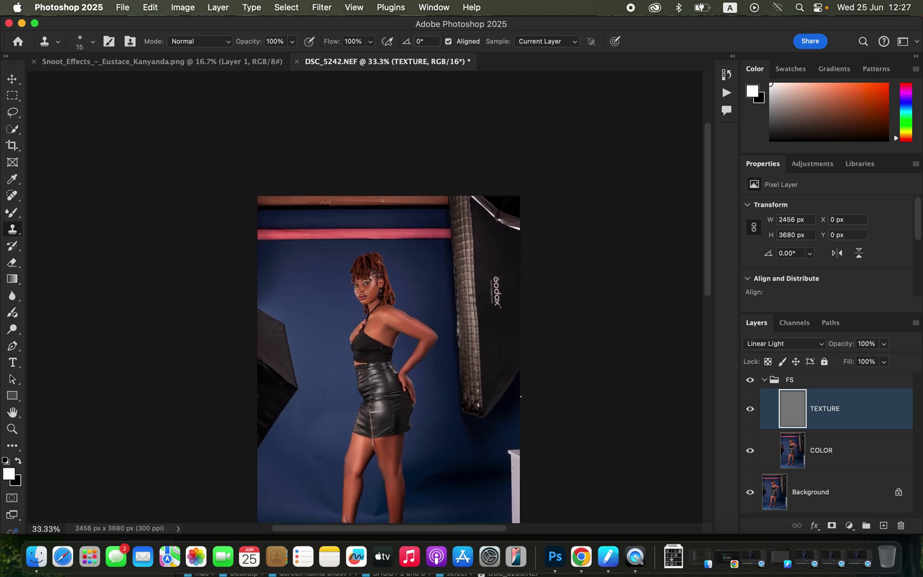
pyautogui.scroll(-3, 388, 331)
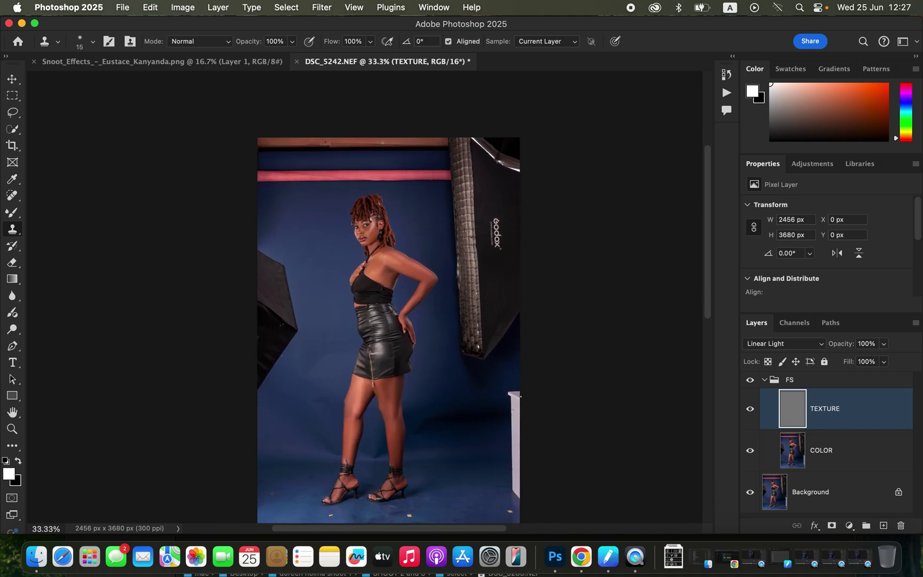
# Collapse the FS group and stamp all visible layers into a new merged layer above it.
pyautogui.click(764, 380)
pyautogui.click(751, 381)
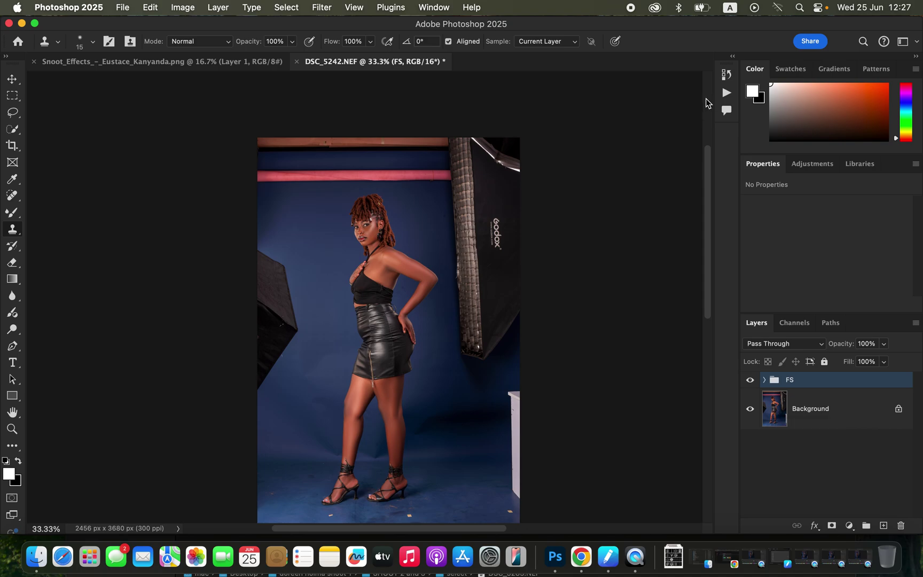
pyautogui.press('super+alt+shift+e')
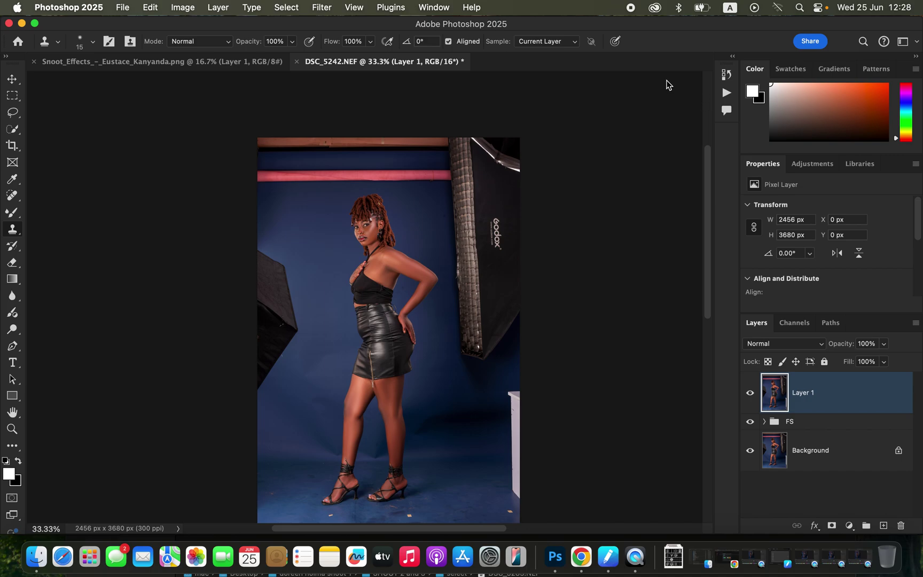
# Select the subject of the photo and add a new empty layer in Color blend mode on top.
pyautogui.click(295, 8)
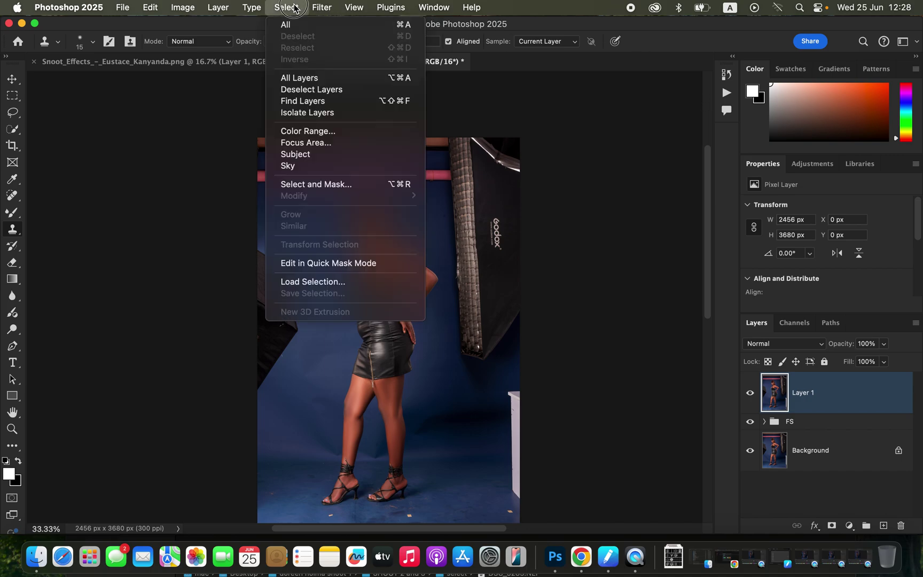
pyautogui.click(312, 165)
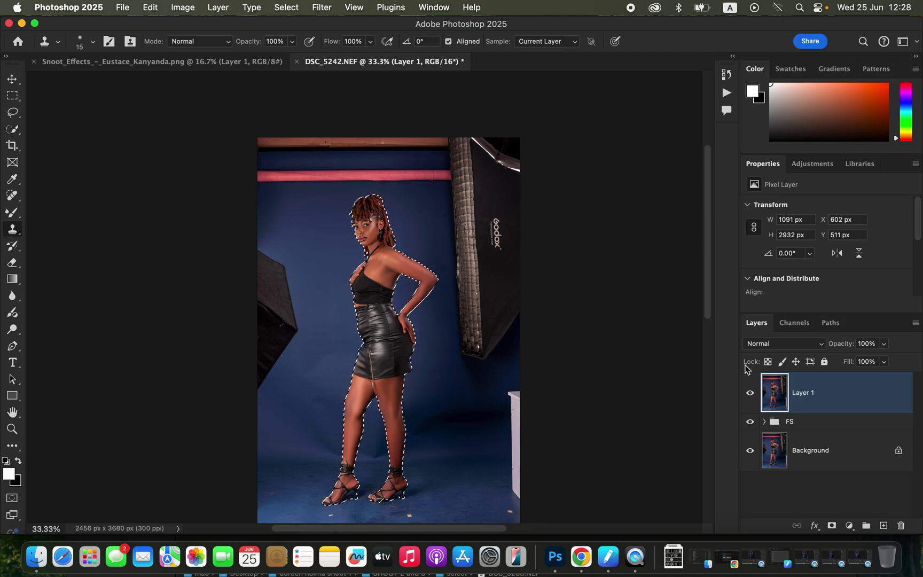
pyautogui.click(884, 526)
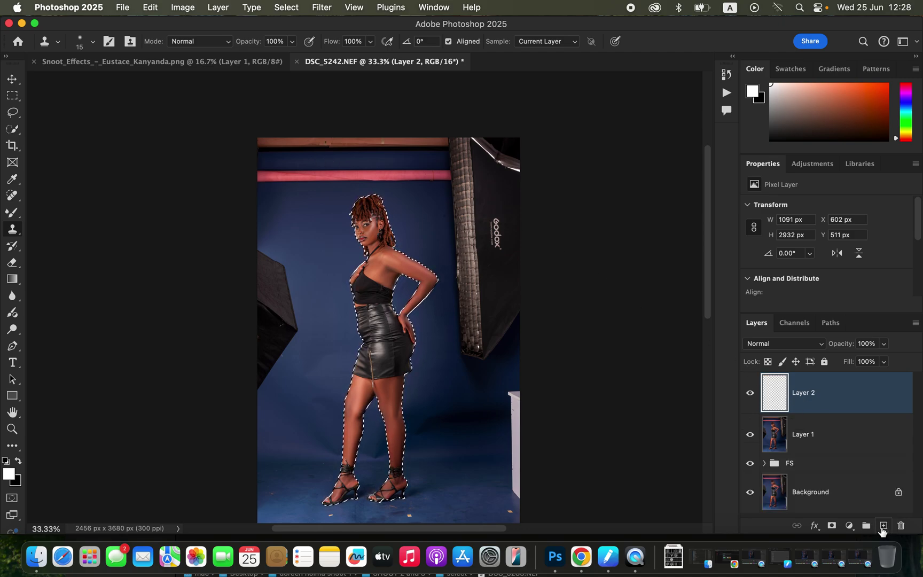
pyautogui.click(781, 345)
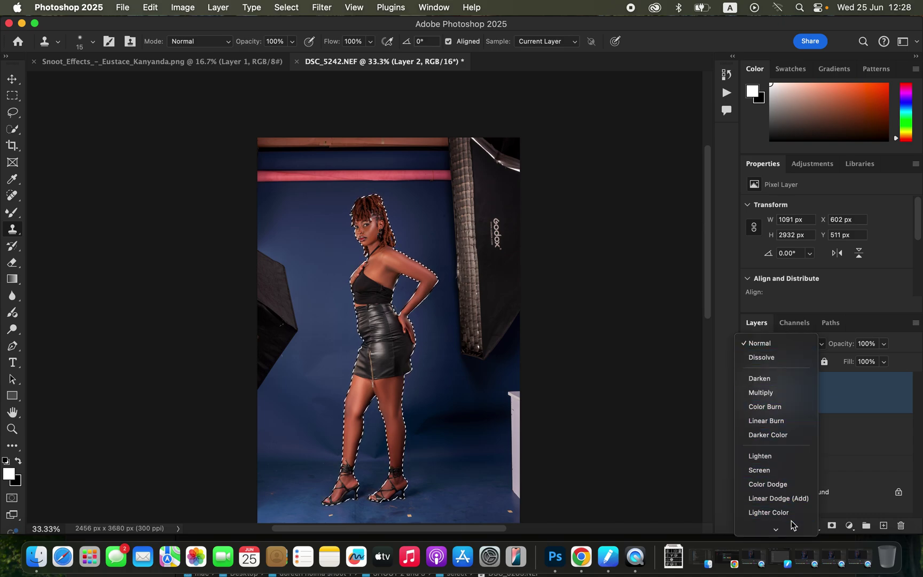
pyautogui.moveTo(792, 539)
pyautogui.click(772, 510)
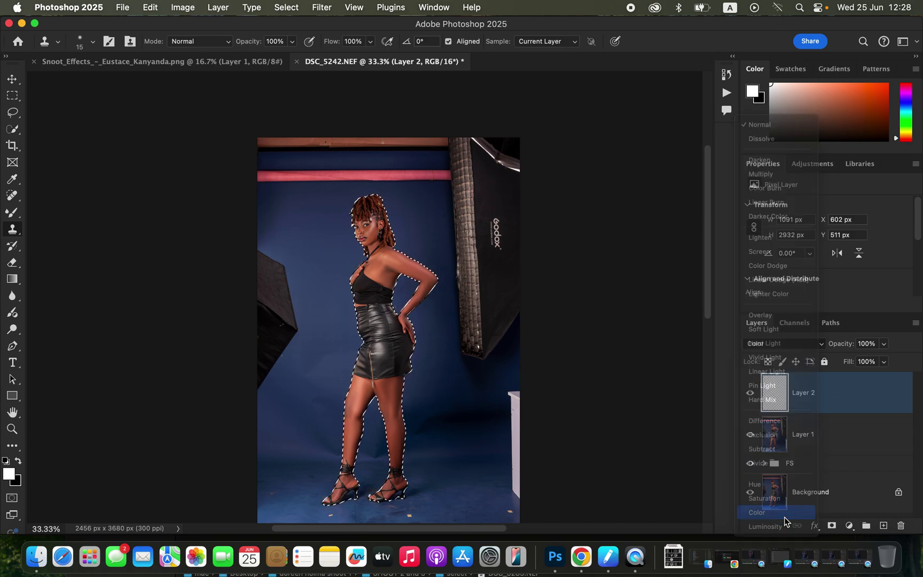
# Switch to the regular Brush tool with the Soft Round preset.
pyautogui.click(14, 214)
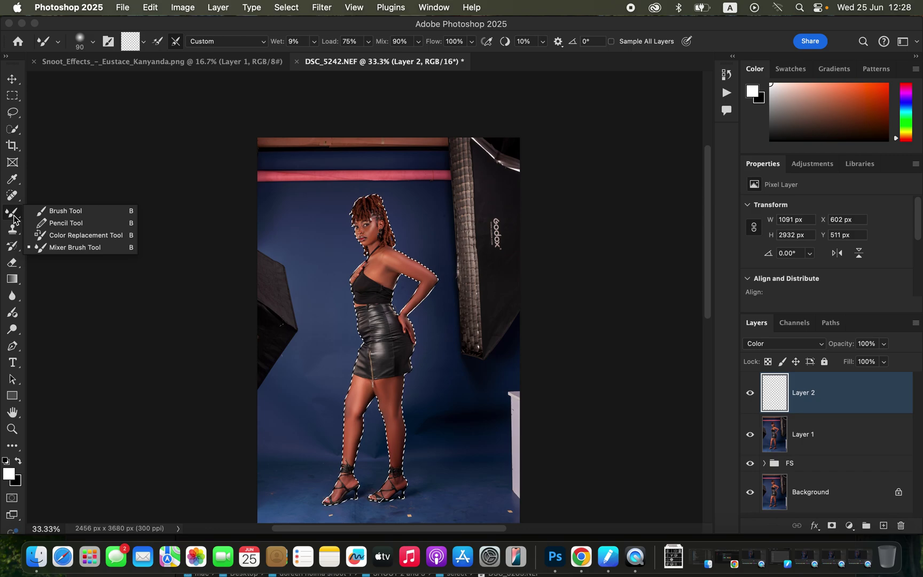
pyautogui.click(72, 216)
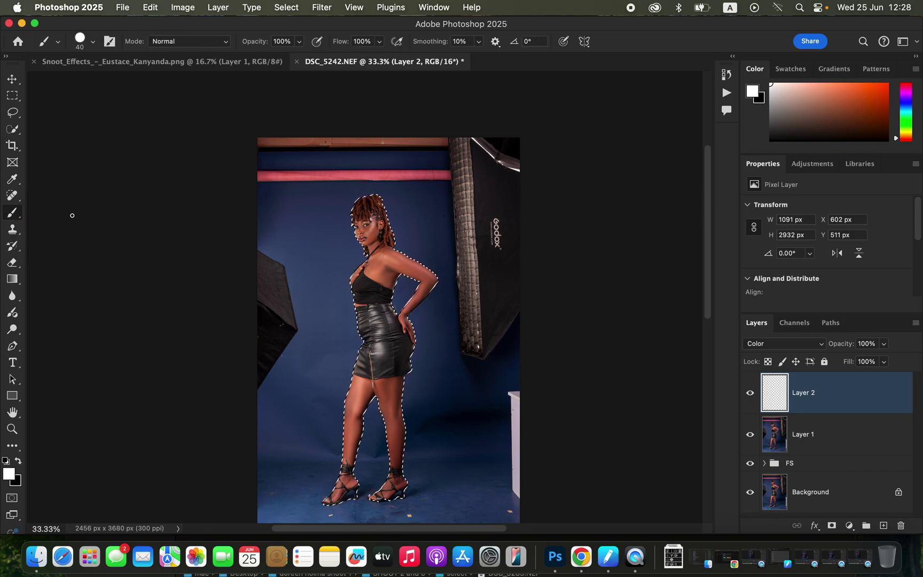
pyautogui.click(92, 42)
pyautogui.click(96, 206)
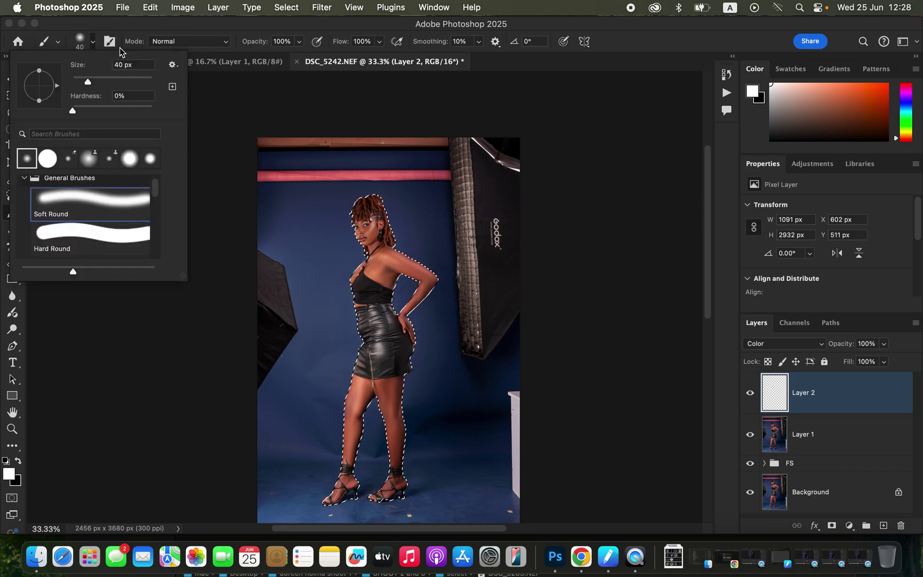
pyautogui.click(149, 33)
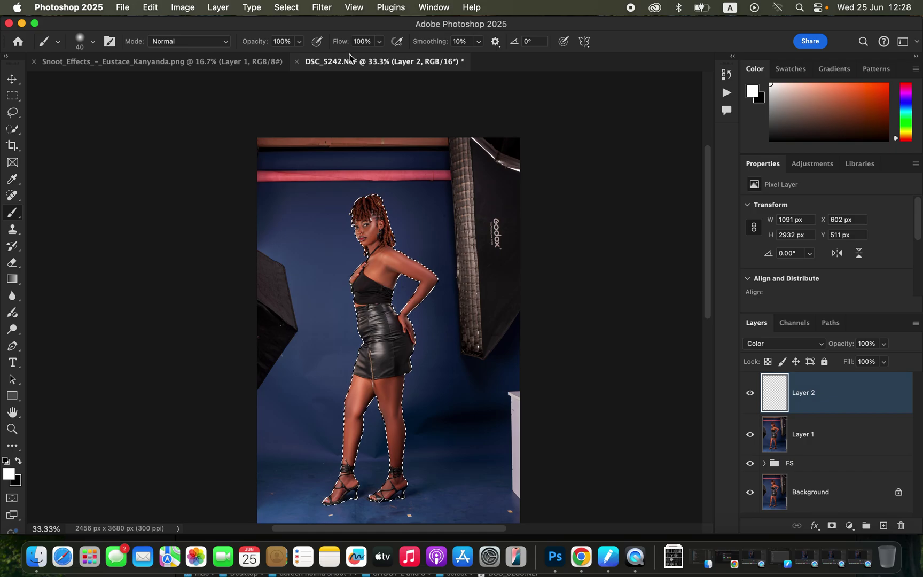
# Sample the skin tone from the cheek and paint it over the face on Layer 2 with a soft 40–50 px brush.
pyautogui.press('super+equal')
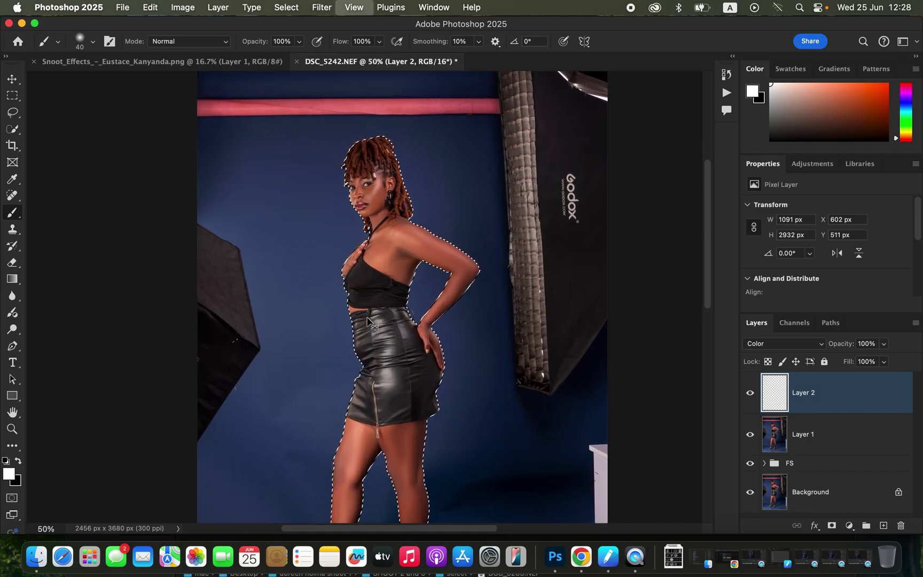
pyautogui.press('super+equal')
pyautogui.press('super+equal')
pyautogui.moveTo(464, 284); pyautogui.dragTo(418, 322)
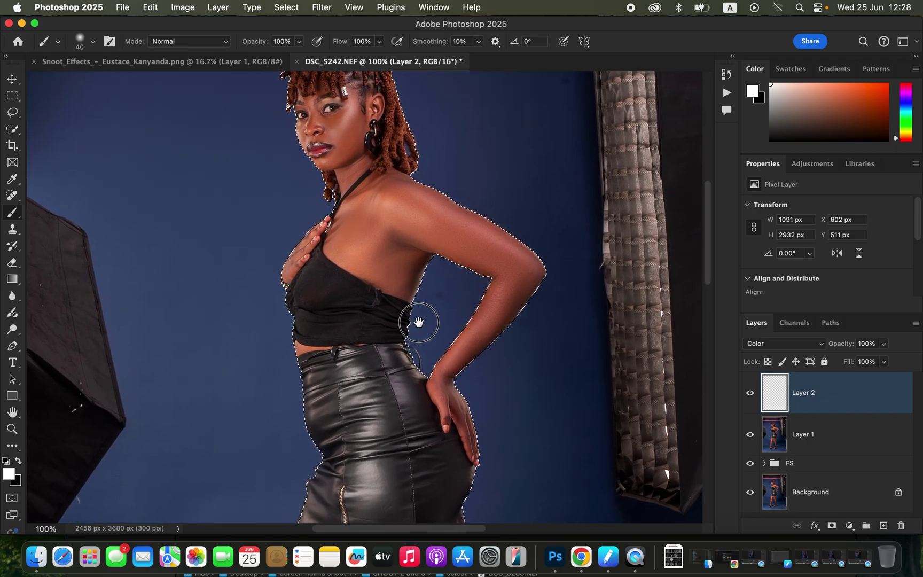
pyautogui.scroll(4, 418, 322)
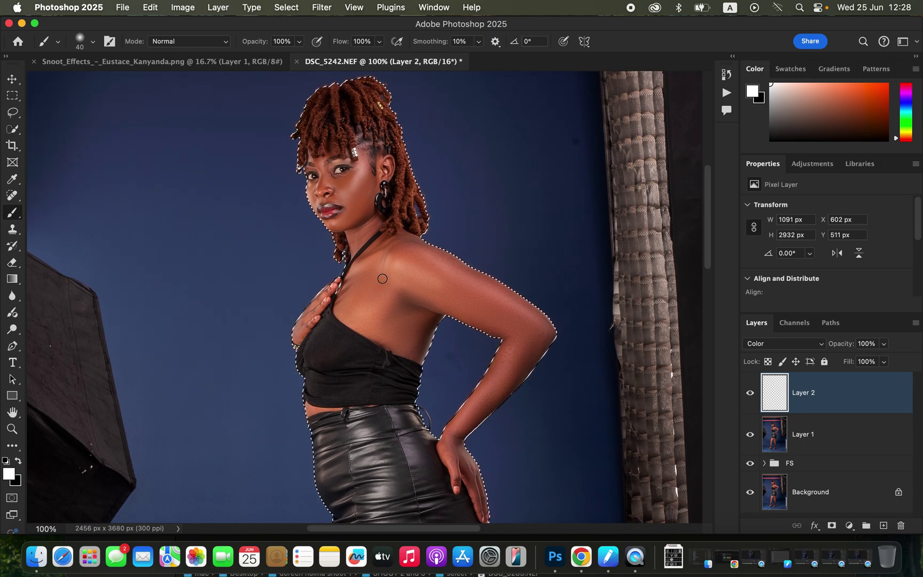
pyautogui.press(']')
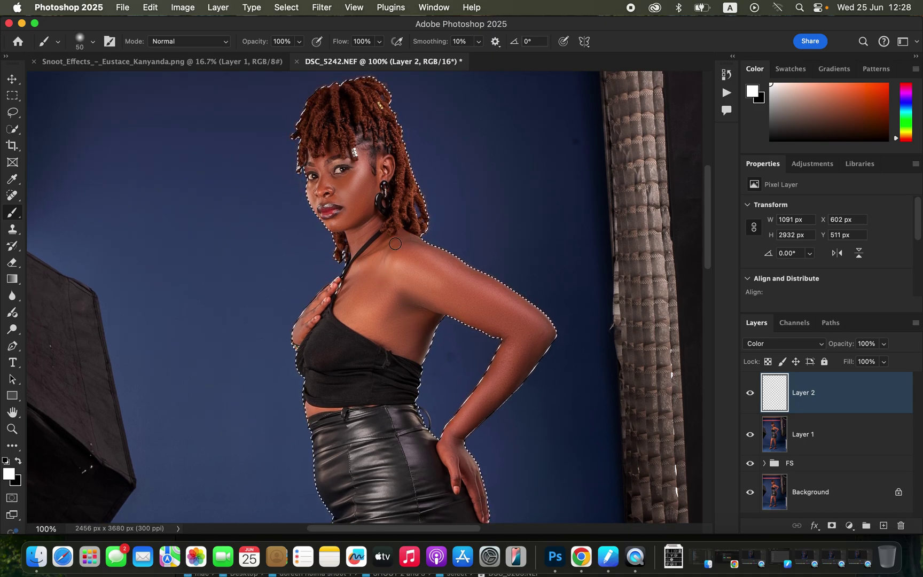
pyautogui.keyDown('alt'); pyautogui.click(389, 250); pyautogui.keyUp('alt')
pyautogui.keyDown('alt'); pyautogui.click(360, 209); pyautogui.keyUp('alt')
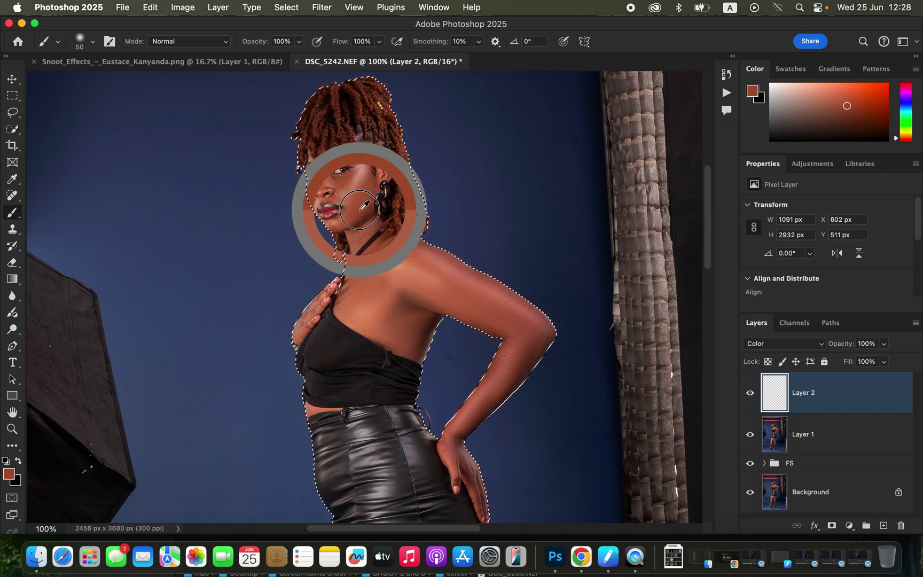
pyautogui.keyDown('alt'); pyautogui.click(356, 215); pyautogui.keyUp('alt')
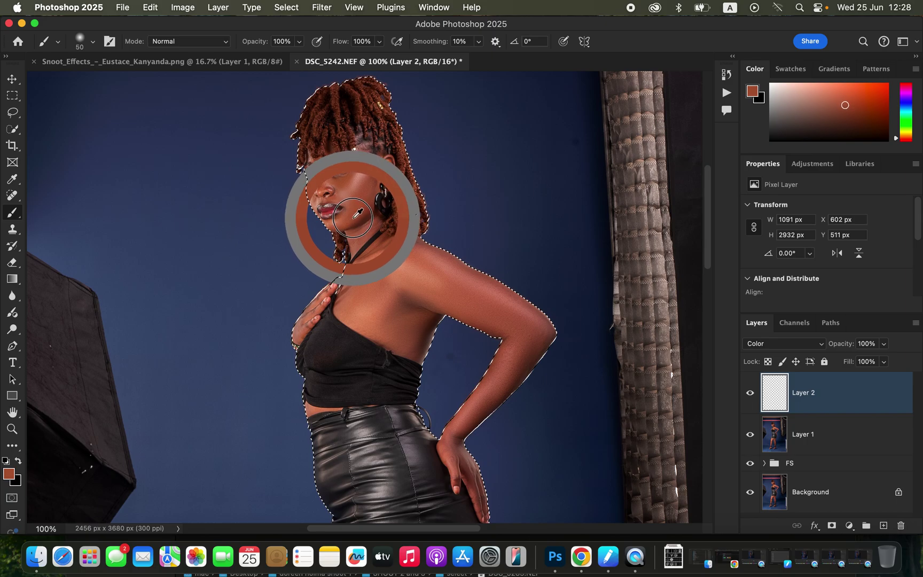
pyautogui.keyDown('alt'); pyautogui.click(363, 206); pyautogui.keyUp('alt')
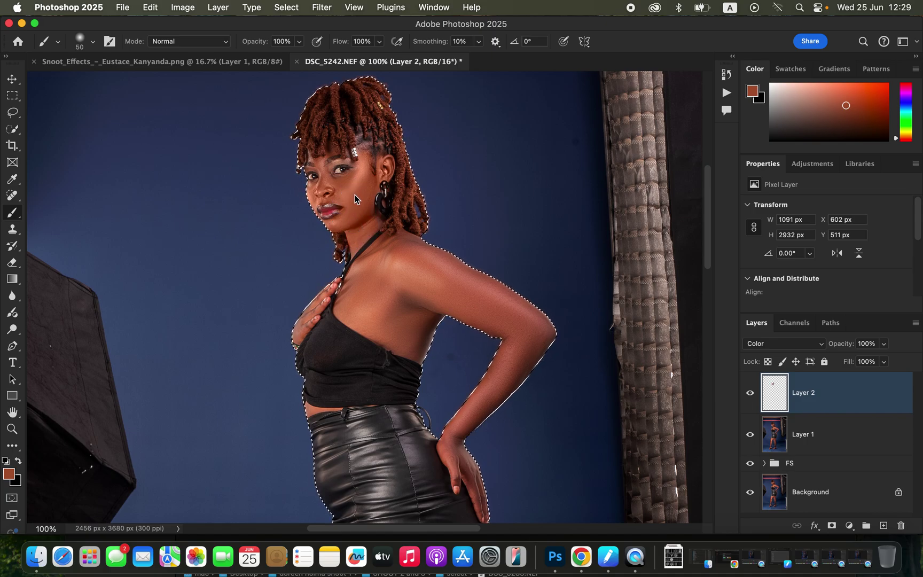
pyautogui.press('[')
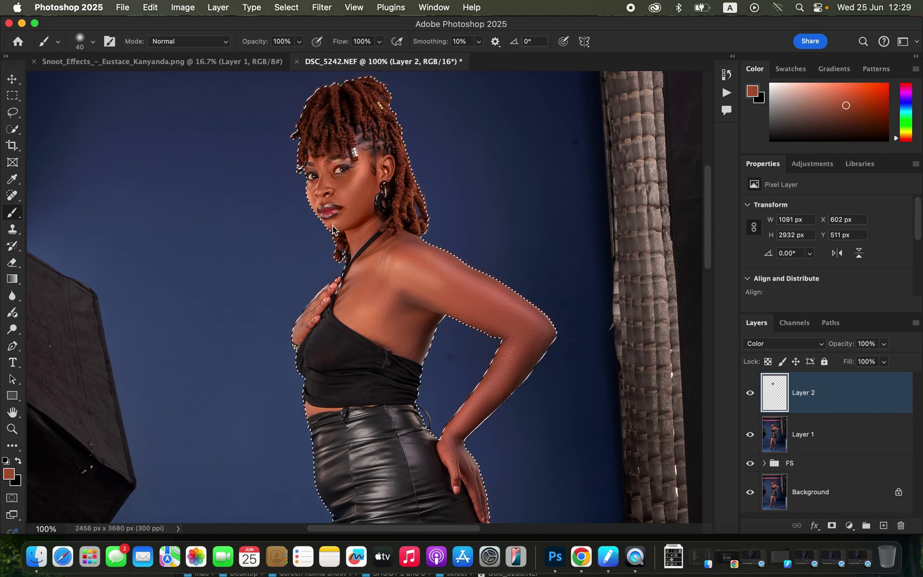
# Paint the sampled skin tone over the shoulder, chest, upper back and arm with a soft brush of about 90 px.
pyautogui.press(']')
pyautogui.press(']')
pyautogui.press(']')
pyautogui.press(']')
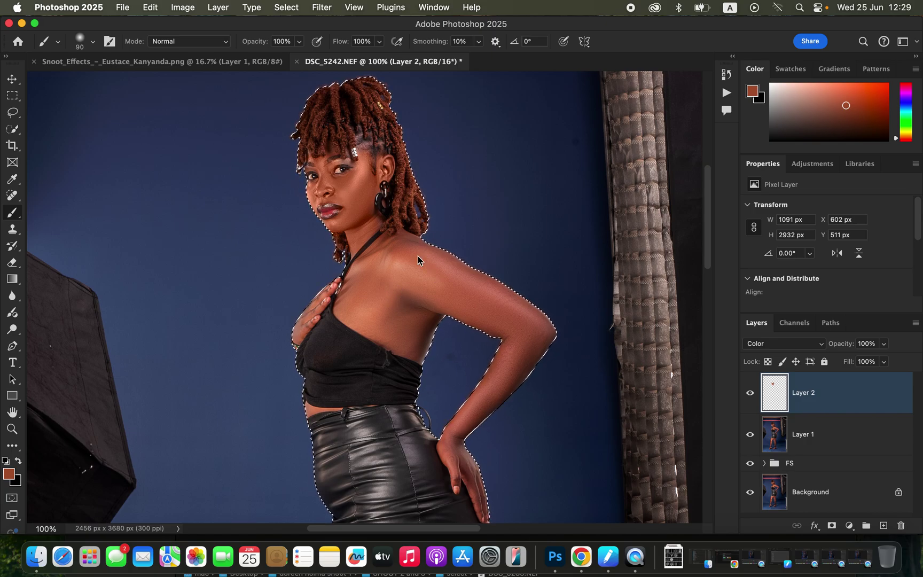
pyautogui.press(']')
pyautogui.moveTo(371, 293)
pyautogui.mouseDown()
pyautogui.moveTo(399, 303)
pyautogui.moveTo(399, 285)
pyautogui.moveTo(418, 289)
pyautogui.moveTo(368, 298)
pyautogui.moveTo(375, 323)
pyautogui.moveTo(405, 330)
pyautogui.moveTo(426, 308)
pyautogui.moveTo(413, 345)
pyautogui.moveTo(399, 303)
pyautogui.moveTo(417, 262)
pyautogui.moveTo(376, 259)
pyautogui.moveTo(460, 285)
pyautogui.moveTo(411, 242)
pyautogui.moveTo(484, 308)
pyautogui.moveTo(456, 308)
pyautogui.moveTo(487, 296)
pyautogui.moveTo(467, 278)
pyautogui.moveTo(536, 329)
pyautogui.moveTo(456, 442)
pyautogui.moveTo(530, 337)
pyautogui.moveTo(459, 291)
pyautogui.mouseUp()
# Paint the skin tone over both hands and the bare waist, reducing the brush to 45 px.
pyautogui.press('[')
pyautogui.press('[')
pyautogui.press('[')
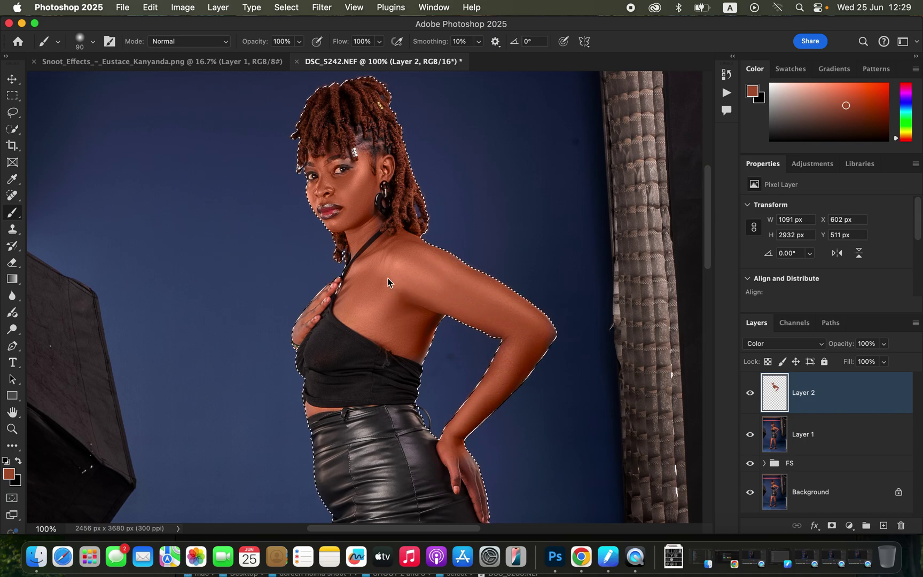
pyautogui.moveTo(302, 326)
pyautogui.mouseDown()
pyautogui.moveTo(331, 292)
pyautogui.moveTo(299, 336)
pyautogui.mouseUp()
pyautogui.scroll(-5, 472, 397)
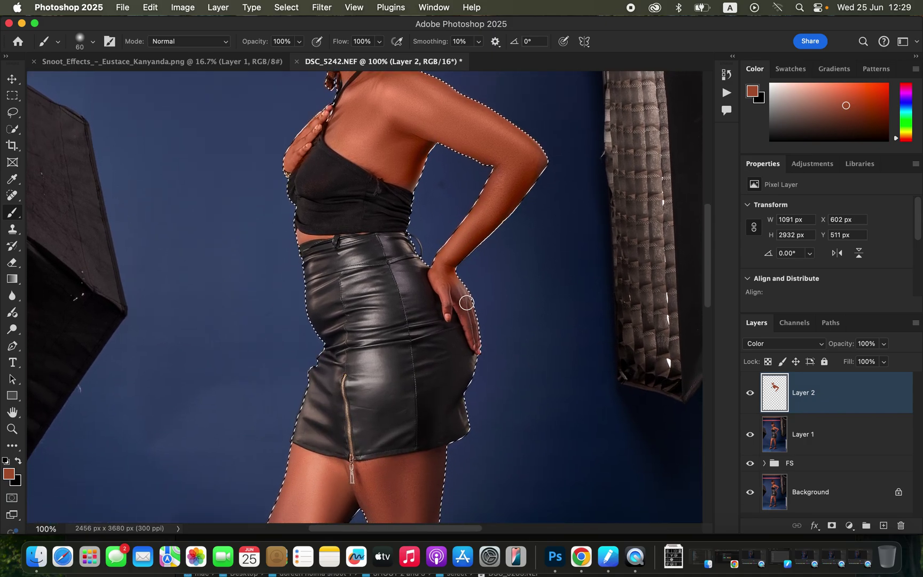
pyautogui.press('[')
pyautogui.press('[')
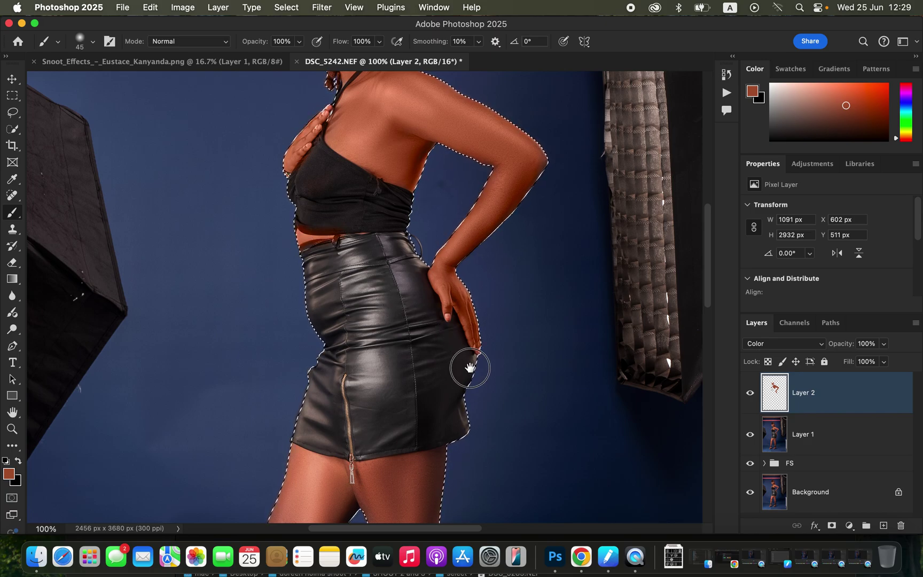
# Paint the skin tone over both thighs, knees and shins with an 80 px soft brush.
pyautogui.moveTo(470, 373); pyautogui.dragTo(487, 144)
pyautogui.press(']')
pyautogui.press(']')
pyautogui.press(']')
pyautogui.press(']')
pyautogui.moveTo(464, 299)
pyautogui.mouseDown()
pyautogui.moveTo(418, 281)
pyautogui.moveTo(422, 291)
pyautogui.moveTo(407, 295)
pyautogui.moveTo(398, 270)
pyautogui.moveTo(410, 241)
pyautogui.moveTo(396, 238)
pyautogui.moveTo(449, 235)
pyautogui.moveTo(441, 237)
pyautogui.moveTo(448, 261)
pyautogui.moveTo(457, 227)
pyautogui.moveTo(443, 293)
pyautogui.moveTo(455, 390)
pyautogui.moveTo(412, 308)
pyautogui.moveTo(398, 300)
pyautogui.moveTo(434, 413)
pyautogui.moveTo(416, 363)
pyautogui.moveTo(447, 404)
pyautogui.moveTo(450, 332)
pyautogui.moveTo(459, 405)
pyautogui.moveTo(448, 446)
pyautogui.moveTo(434, 441)
pyautogui.moveTo(428, 453)
pyautogui.moveTo(433, 477)
pyautogui.moveTo(443, 472)
pyautogui.moveTo(440, 399)
pyautogui.moveTo(450, 475)
pyautogui.moveTo(451, 384)
pyautogui.moveTo(420, 257)
pyautogui.moveTo(413, 266)
pyautogui.moveTo(401, 235)
pyautogui.moveTo(386, 260)
pyautogui.moveTo(357, 240)
pyautogui.moveTo(324, 339)
pyautogui.moveTo(325, 268)
pyautogui.moveTo(314, 245)
pyautogui.moveTo(306, 289)
pyautogui.moveTo(332, 232)
pyautogui.moveTo(321, 329)
pyautogui.mouseUp()
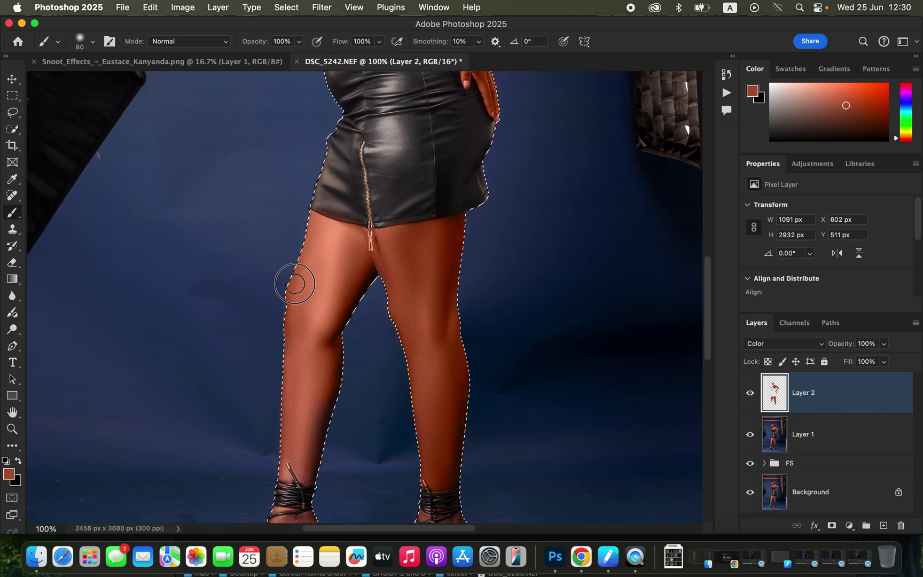
pyautogui.moveTo(312, 270)
pyautogui.mouseDown()
pyautogui.moveTo(316, 421)
pyautogui.moveTo(292, 463)
pyautogui.mouseUp()
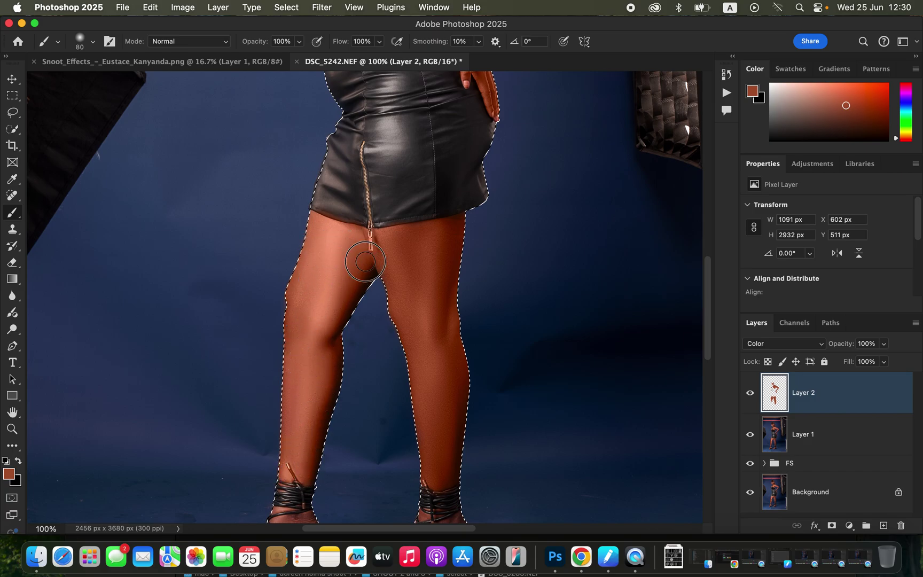
pyautogui.moveTo(415, 237)
pyautogui.mouseDown()
pyautogui.moveTo(453, 346)
pyautogui.moveTo(440, 440)
pyautogui.moveTo(435, 396)
pyautogui.moveTo(443, 468)
pyautogui.mouseUp()
# Paint the skin tone over the ankles, feet and toes between the sandal straps, reducing the brush to 30 px.
pyautogui.moveTo(458, 365); pyautogui.dragTo(470, 258)
pyautogui.press('[')
pyautogui.press('[')
pyautogui.press('[')
pyautogui.press('[')
pyautogui.press('[')
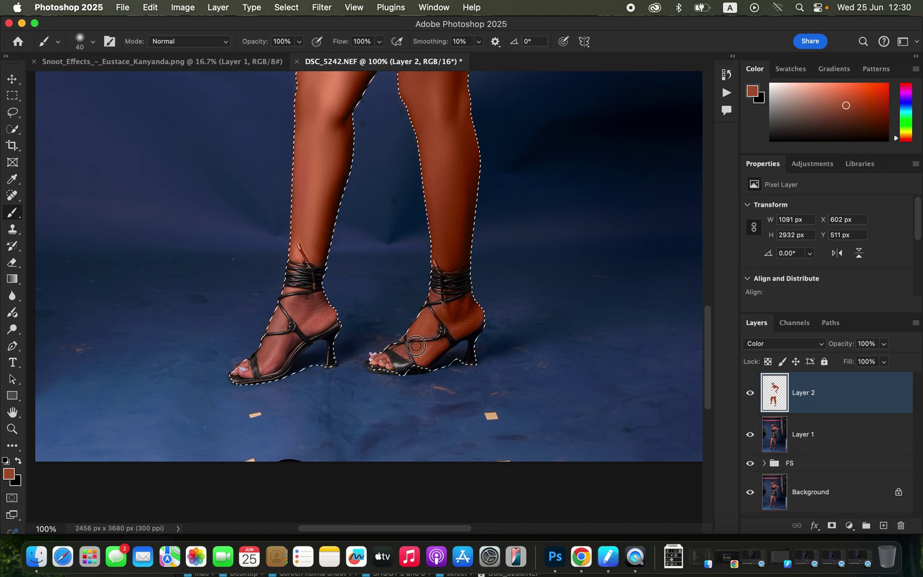
pyautogui.press('[')
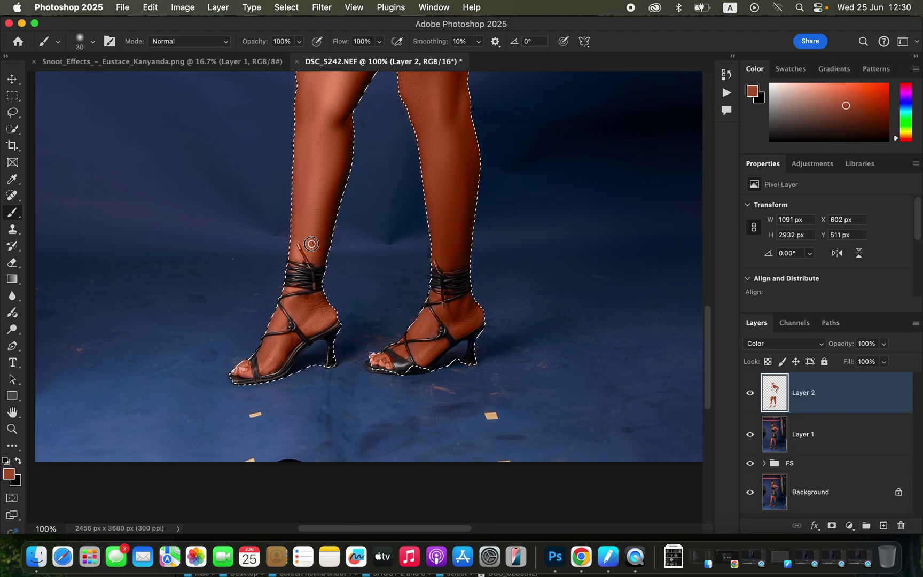
pyautogui.click(440, 219)
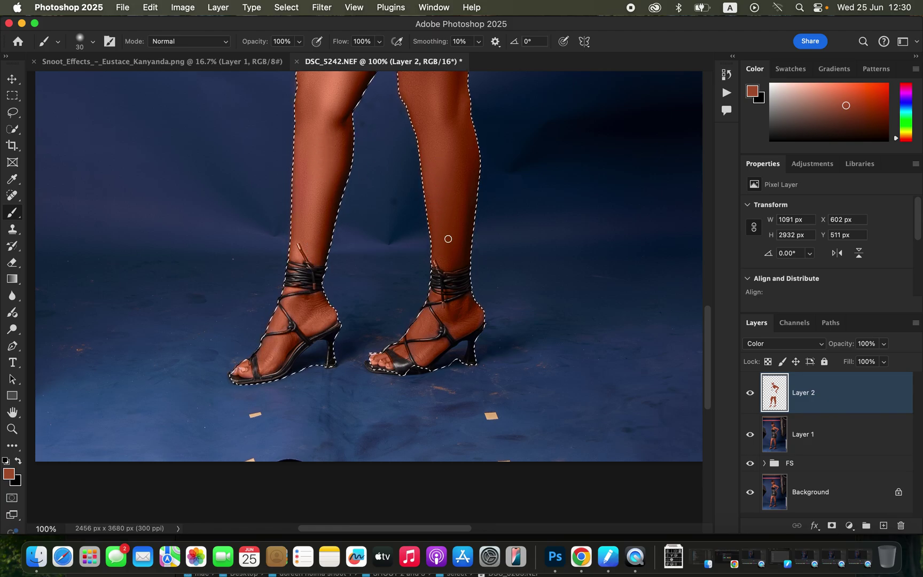
# Erase the skin color spilling onto the skirt's waistband on Layer 2 with a 20 px Eraser.
pyautogui.press('super+minus')
pyautogui.press('super+minus')
pyautogui.press('super+minus')
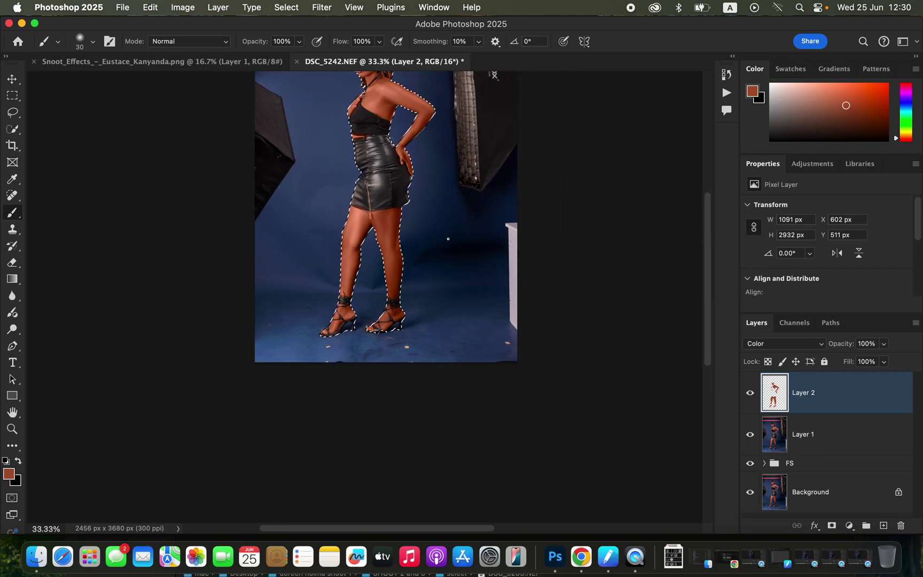
pyautogui.scroll(3, 448, 238)
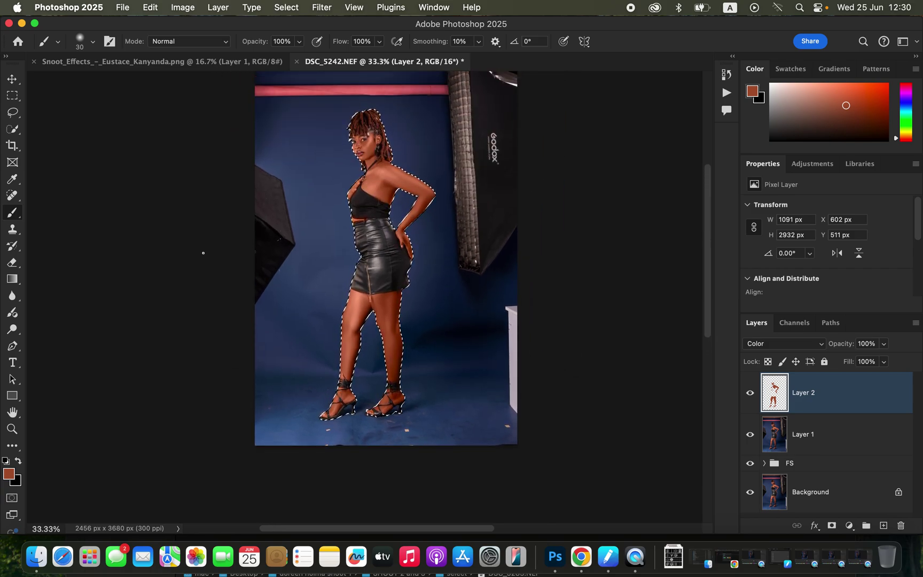
pyautogui.click(12, 263)
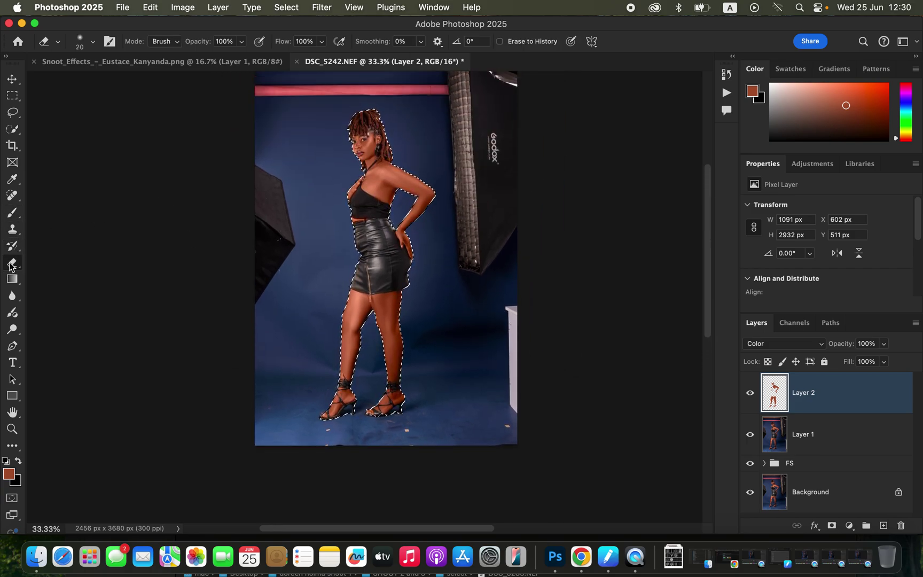
pyautogui.press('super+plus')
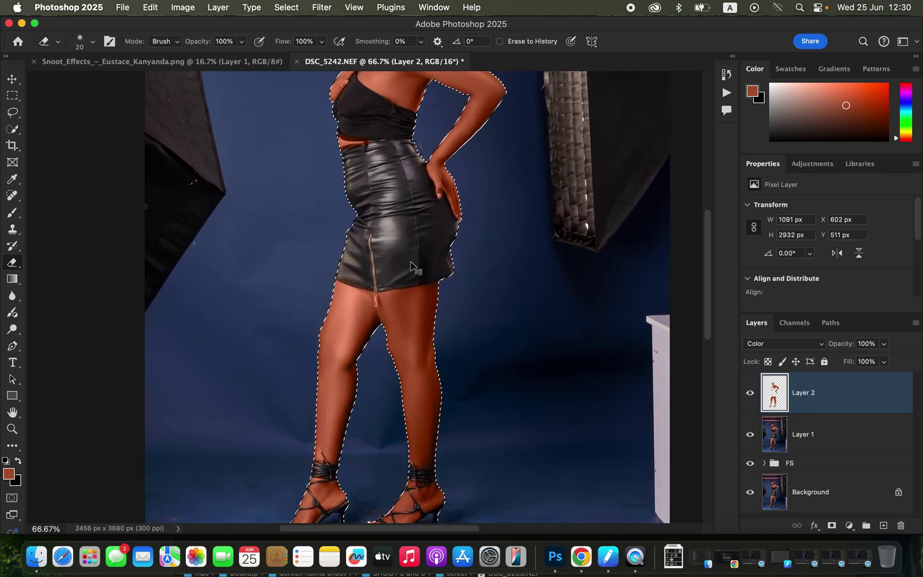
pyautogui.press('super+plus')
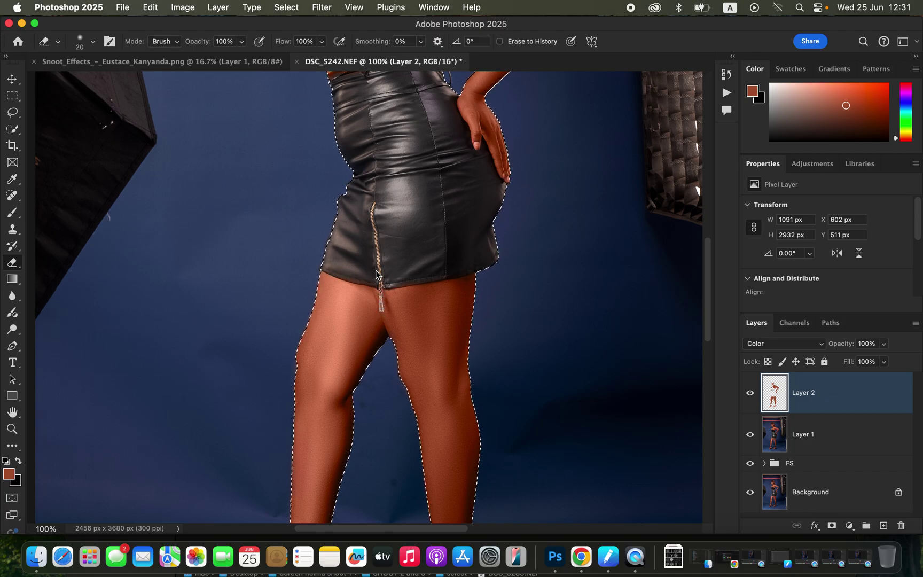
pyautogui.moveTo(439, 163); pyautogui.dragTo(463, 281)
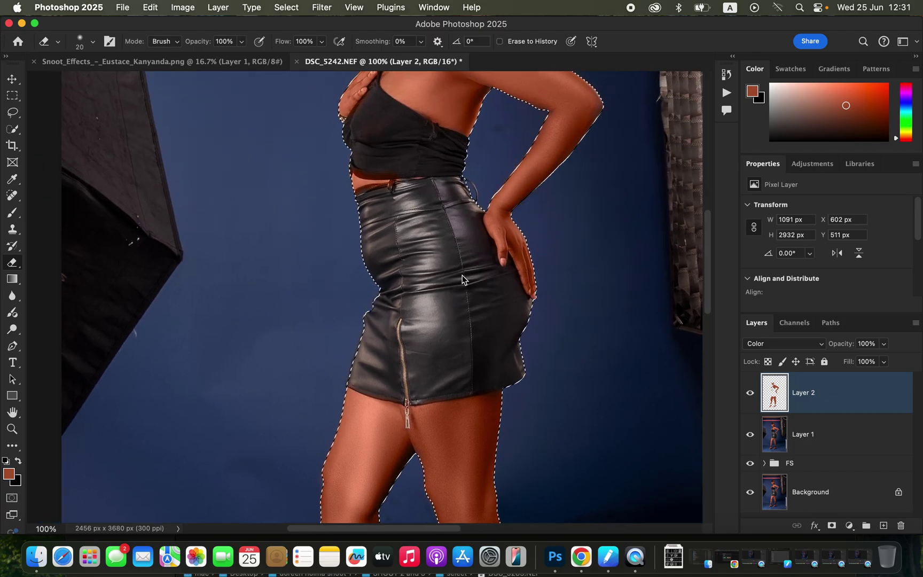
pyautogui.scroll(2, 462, 282)
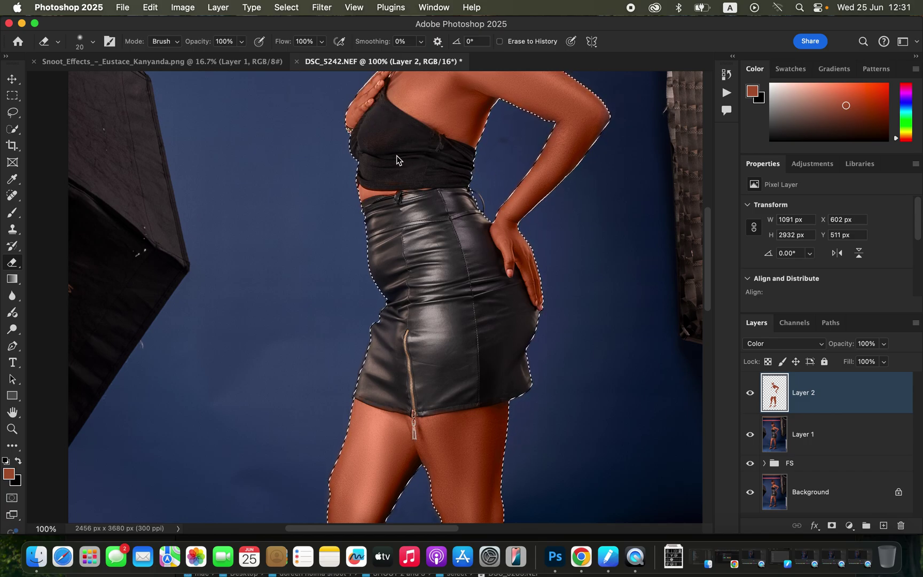
# Clear the selection around the model and switch back to the Brush tool.
pyautogui.press('super+d')
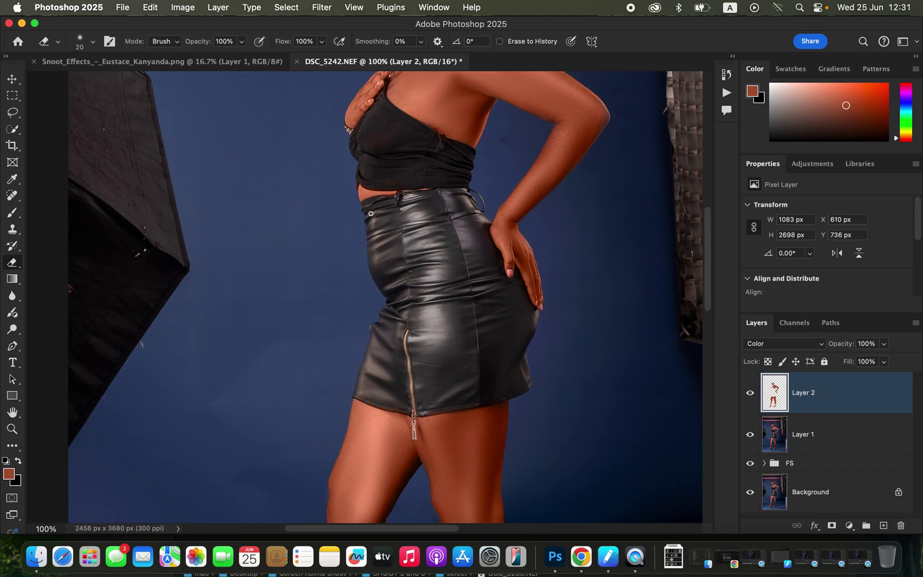
pyautogui.press('super+minus')
pyautogui.press('super+minus')
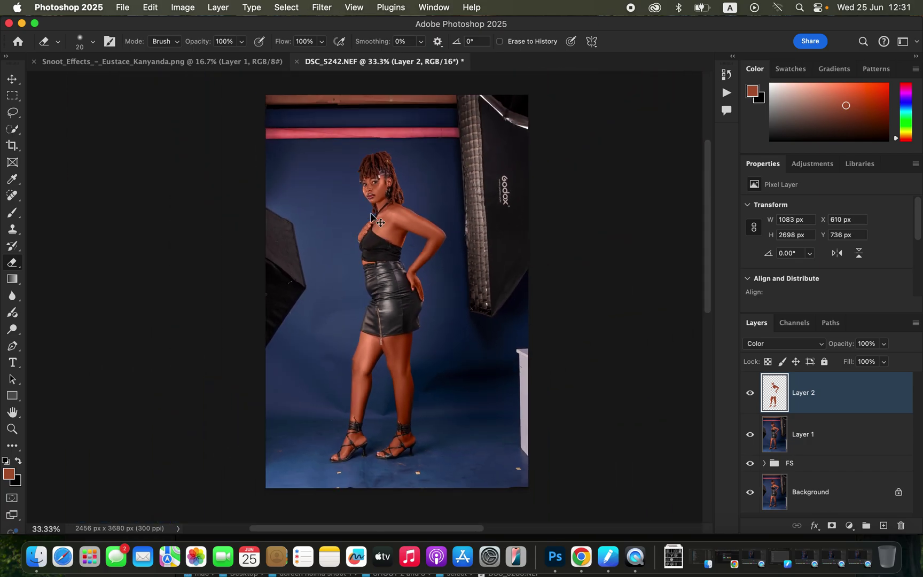
pyautogui.press('super+equal')
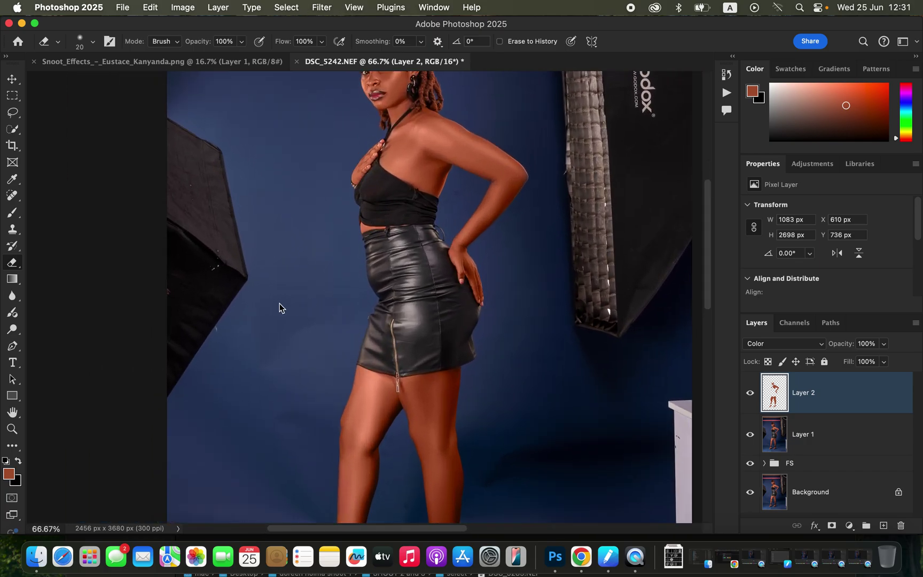
pyautogui.click(13, 213)
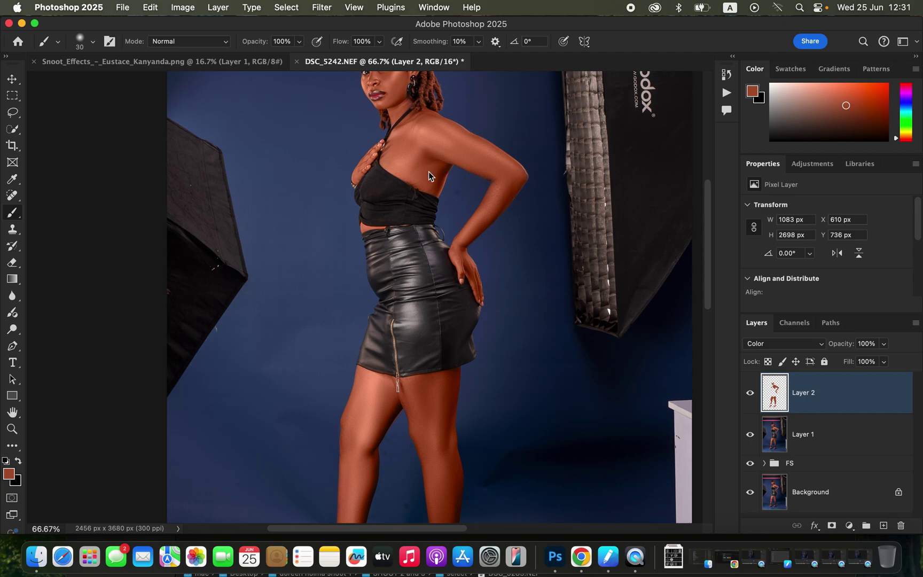
pyautogui.press('super+minus')
pyautogui.press('super+minus')
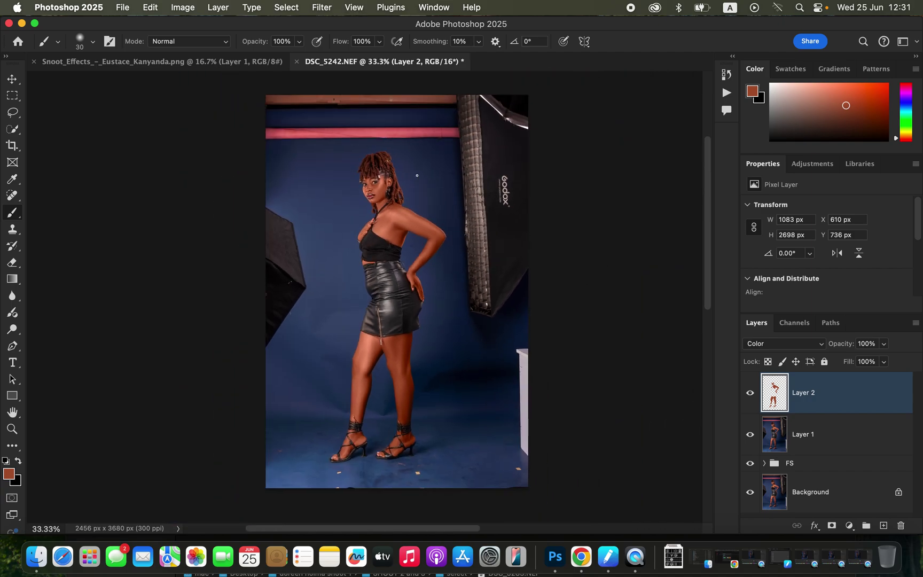
# Add a Hue/Saturation adjustment layer above Layer 2 and target its Reds range.
pyautogui.click(884, 345)
pyautogui.click(851, 530)
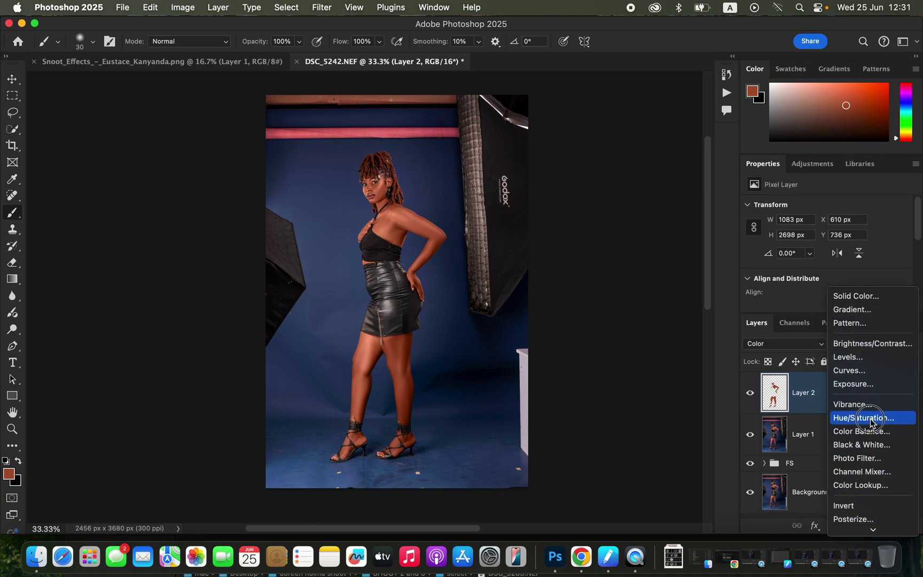
pyautogui.click(851, 372)
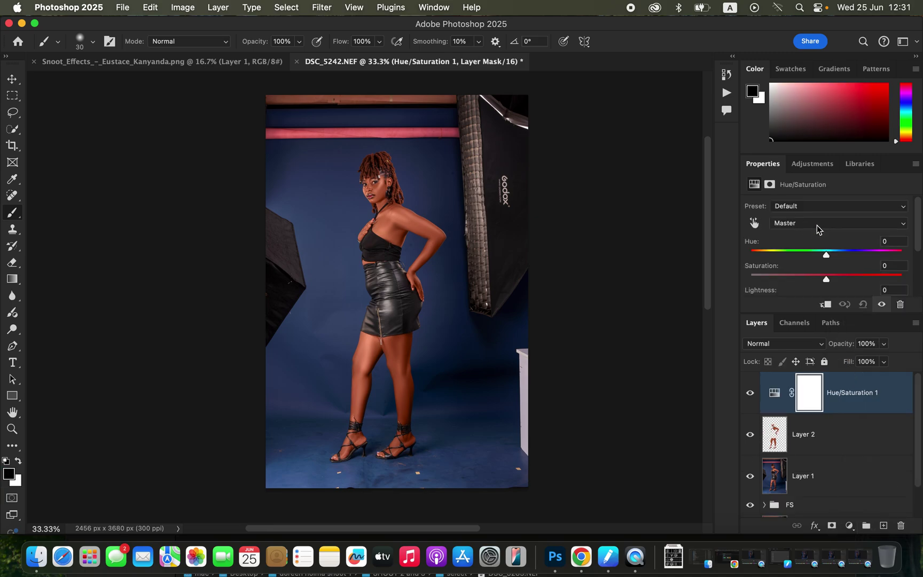
pyautogui.click(817, 229)
pyautogui.click(816, 237)
# Try small hue shifts of the Reds in both directions and compare the photo with and without the adjustment.
pyautogui.moveTo(828, 259); pyautogui.dragTo(833, 259)
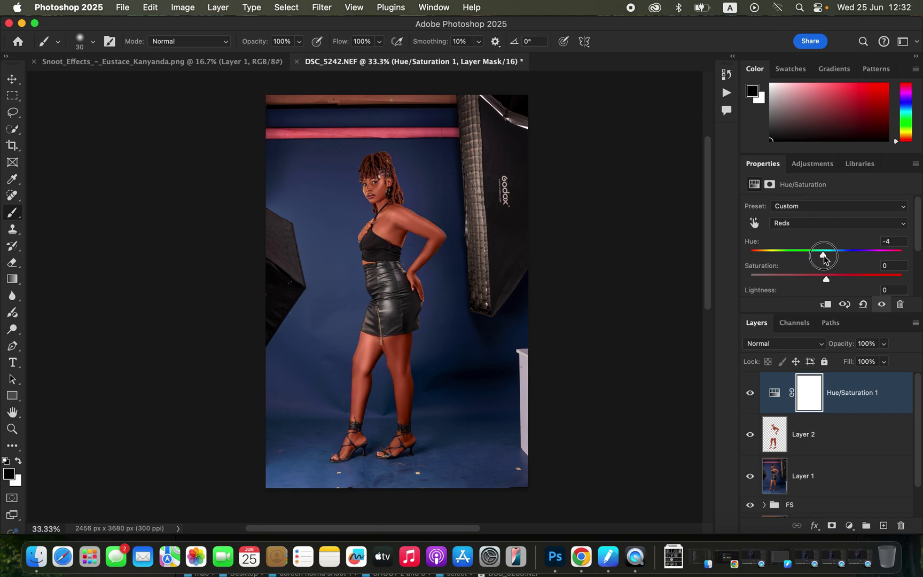
pyautogui.moveTo(824, 259); pyautogui.dragTo(828, 257)
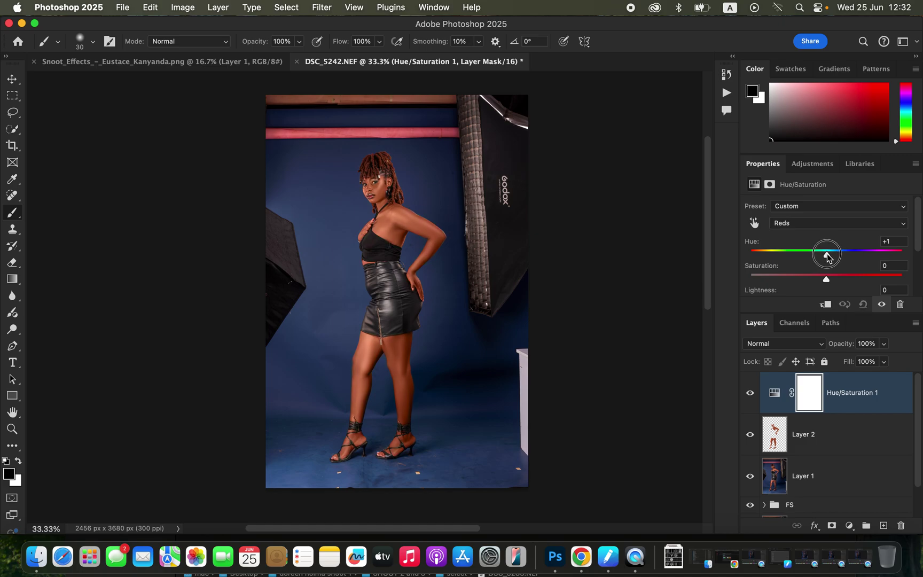
pyautogui.moveTo(827, 258); pyautogui.dragTo(827, 258)
pyautogui.click(750, 393)
pyautogui.click(750, 393)
# Set the Reds lightness to -7 and stamp all visible layers into a new layer on top.
pyautogui.scroll(-2, 918, 242)
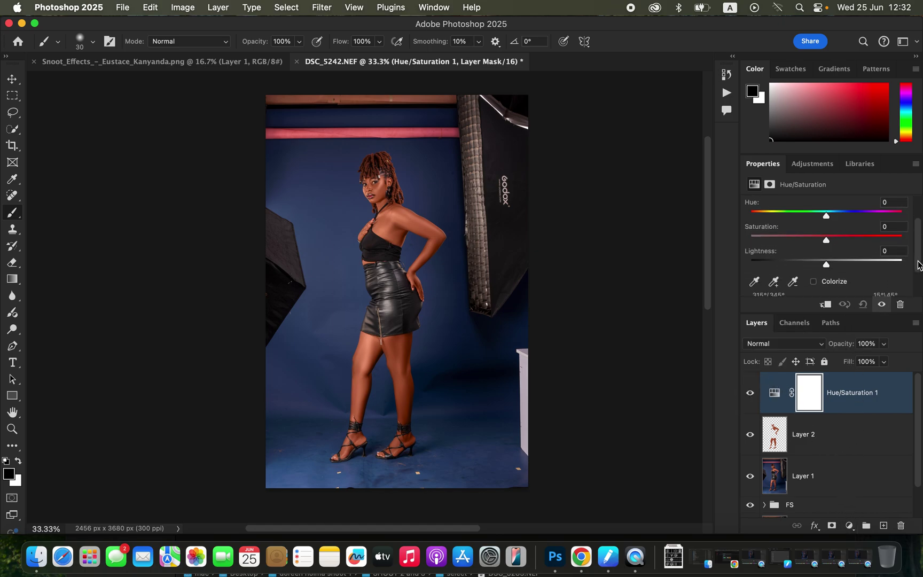
pyautogui.moveTo(827, 268); pyautogui.dragTo(822, 270)
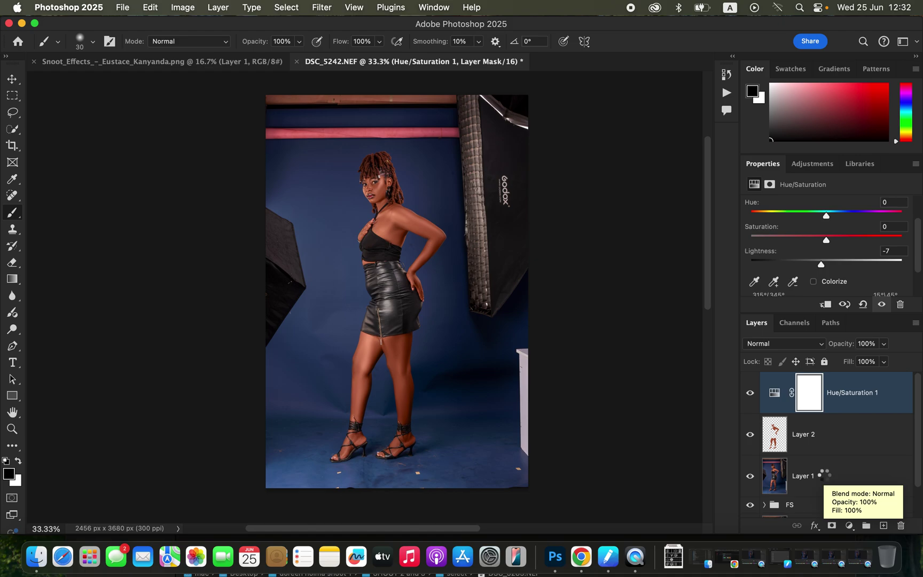
pyautogui.press('super+alt+shift+e')
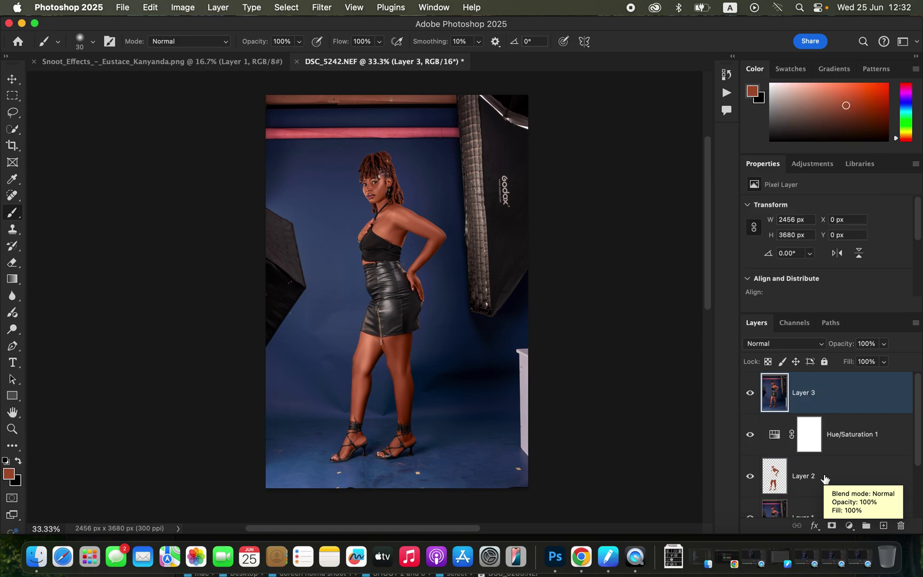
# Select the darker rear leg and its foot on Layer 3 with the Quick Selection tool.
pyautogui.click(14, 130)
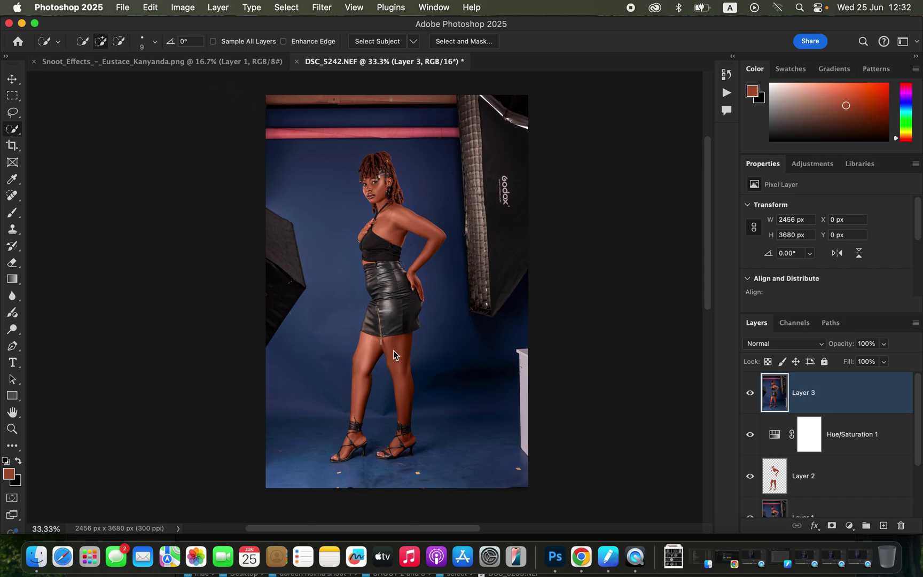
pyautogui.moveTo(394, 351)
pyautogui.mouseDown()
pyautogui.moveTo(402, 375)
pyautogui.moveTo(395, 345)
pyautogui.moveTo(403, 435)
pyautogui.moveTo(386, 459)
pyautogui.moveTo(377, 455)
pyautogui.moveTo(397, 449)
pyautogui.mouseUp()
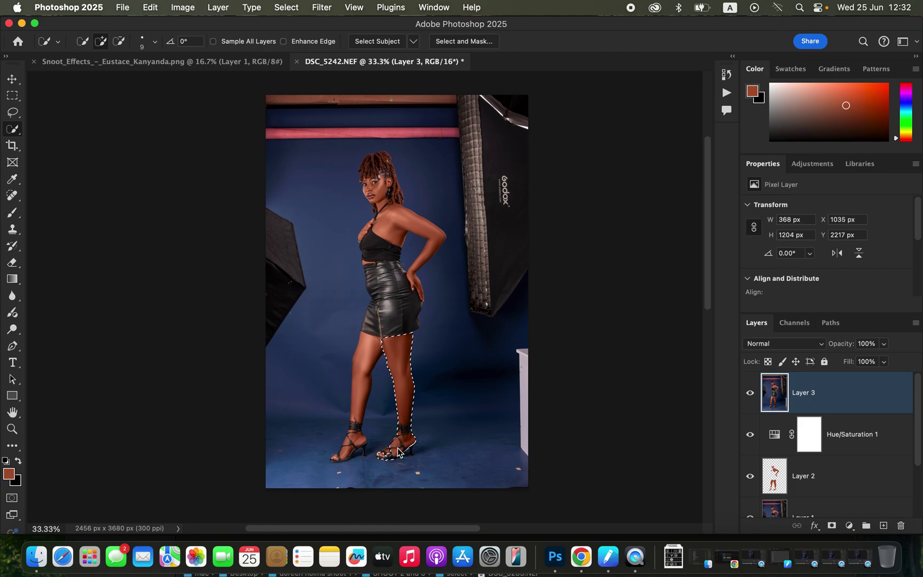
pyautogui.press('super+equal')
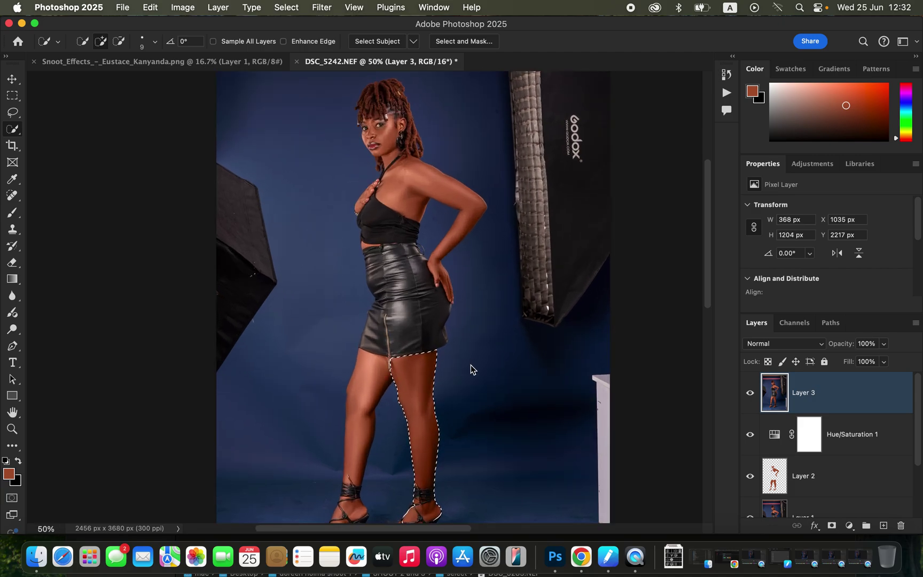
pyautogui.scroll(-4, 472, 374)
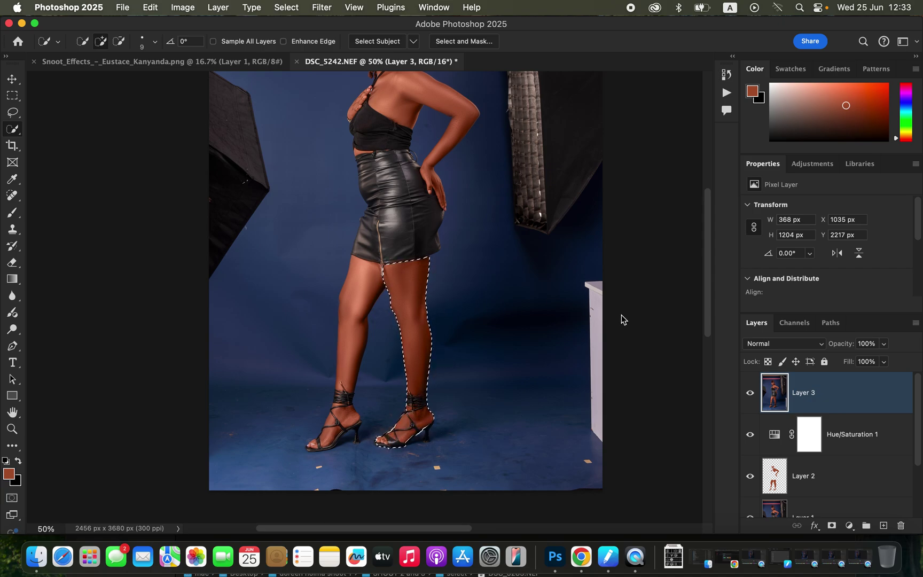
# Add a Brightness/Contrast layer masked to the rear leg with brightness 26, contrast -6 and 75% opacity, comparing before and after.
pyautogui.click(849, 527)
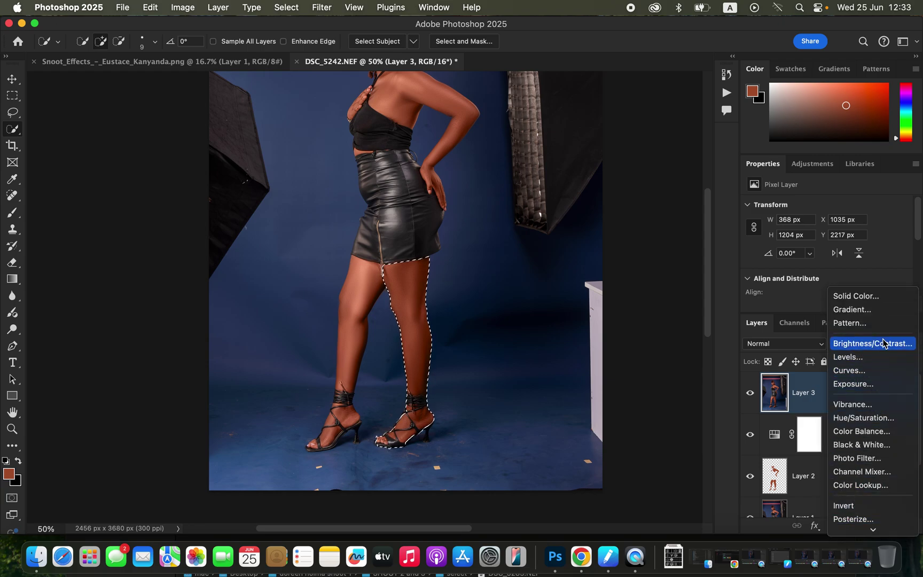
pyautogui.click(881, 344)
pyautogui.moveTo(821, 269); pyautogui.dragTo(840, 241)
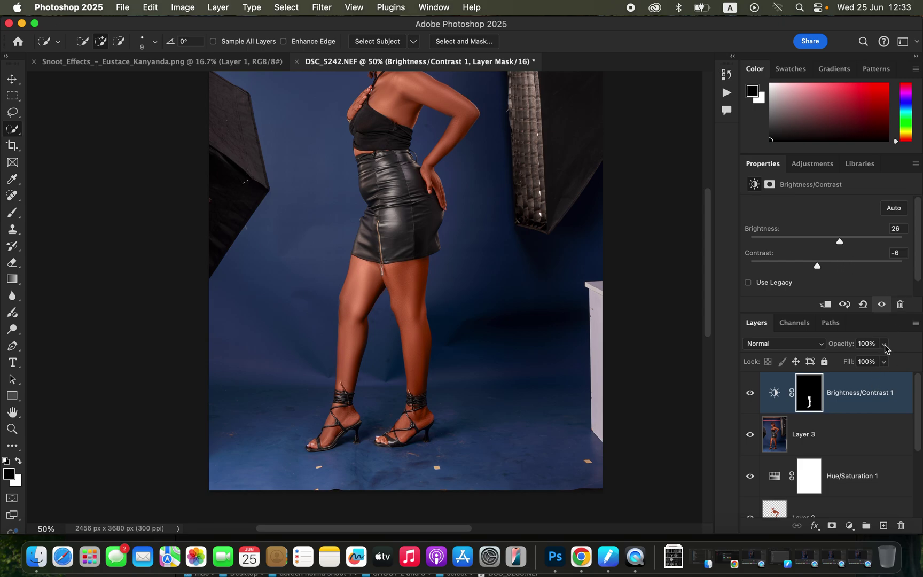
pyautogui.click(884, 362)
pyautogui.moveTo(872, 362); pyautogui.dragTo(869, 360)
pyautogui.click(750, 394)
pyautogui.click(751, 394)
pyautogui.press('super+minus')
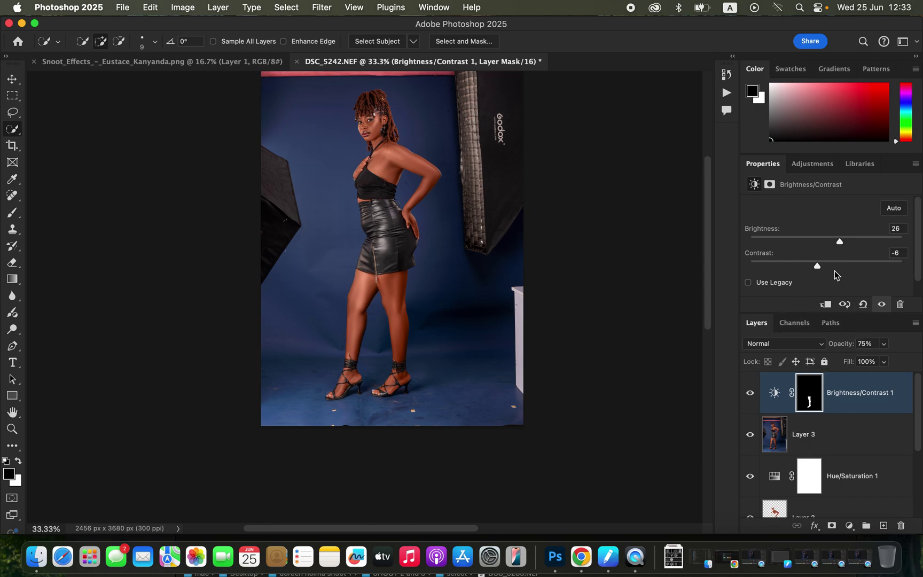
# Set the leg adjustment to brightness 11 and contrast 1, compare it, and stamp all visible layers into a new top layer.
pyautogui.moveTo(819, 264); pyautogui.dragTo(832, 241)
pyautogui.click(750, 394)
pyautogui.click(750, 393)
pyautogui.scroll(2, 419, 311)
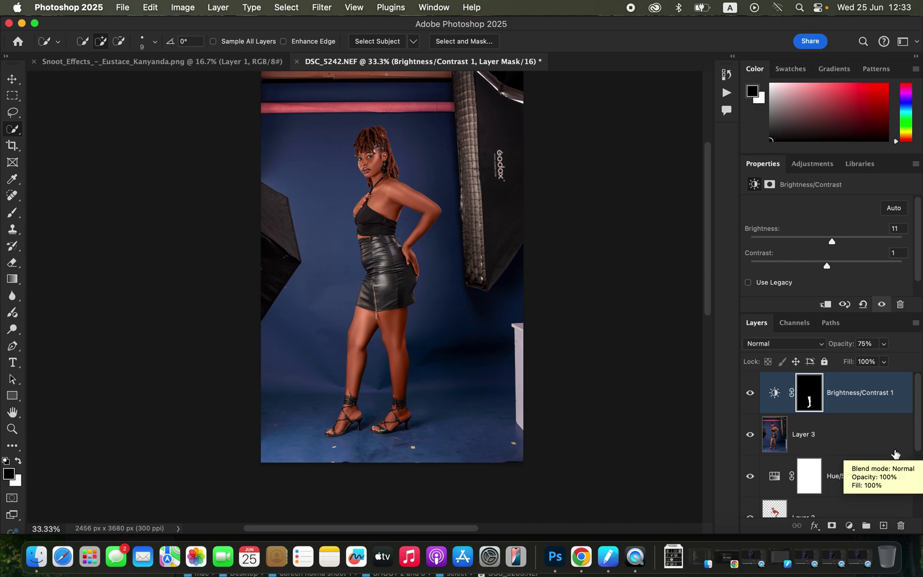
pyautogui.press('super+alt+shift+e')
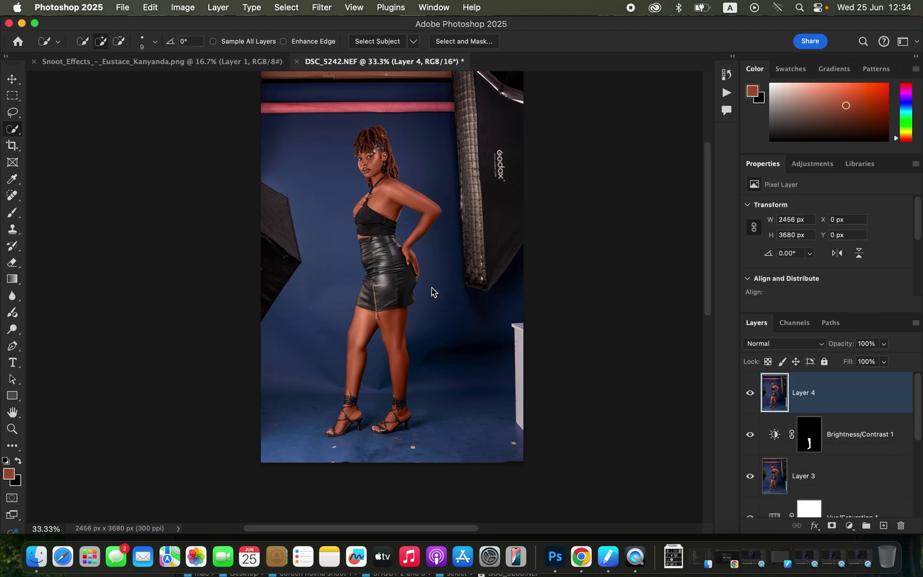
# Remove the softbox in front of the model and the white stand behind her with a 500 px Spot Healing Brush.
pyautogui.click(13, 196)
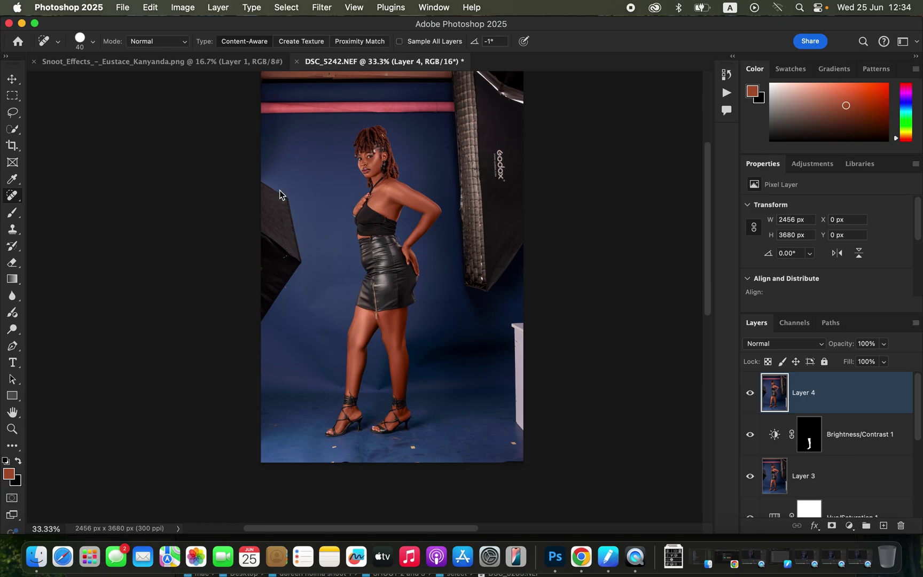
pyautogui.press(']')
pyautogui.press(']')
pyautogui.press(']')
pyautogui.press(']')
pyautogui.press(']')
pyautogui.press(']')
pyautogui.press(']')
pyautogui.press(']')
pyautogui.press(']')
pyautogui.moveTo(278, 192)
pyautogui.mouseDown()
pyautogui.moveTo(280, 294)
pyautogui.moveTo(264, 318)
pyautogui.mouseUp()
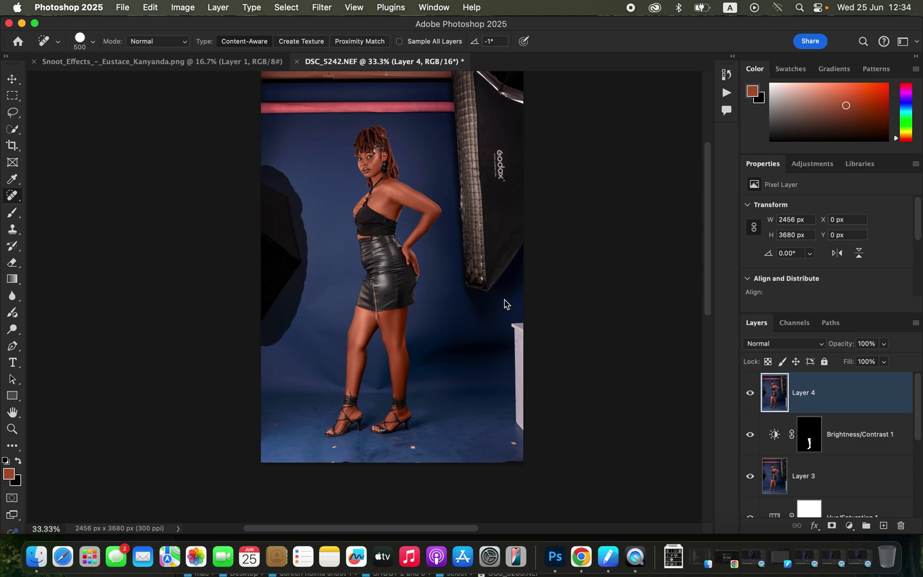
pyautogui.moveTo(505, 312)
pyautogui.mouseDown()
pyautogui.moveTo(522, 321)
pyautogui.moveTo(522, 422)
pyautogui.mouseUp()
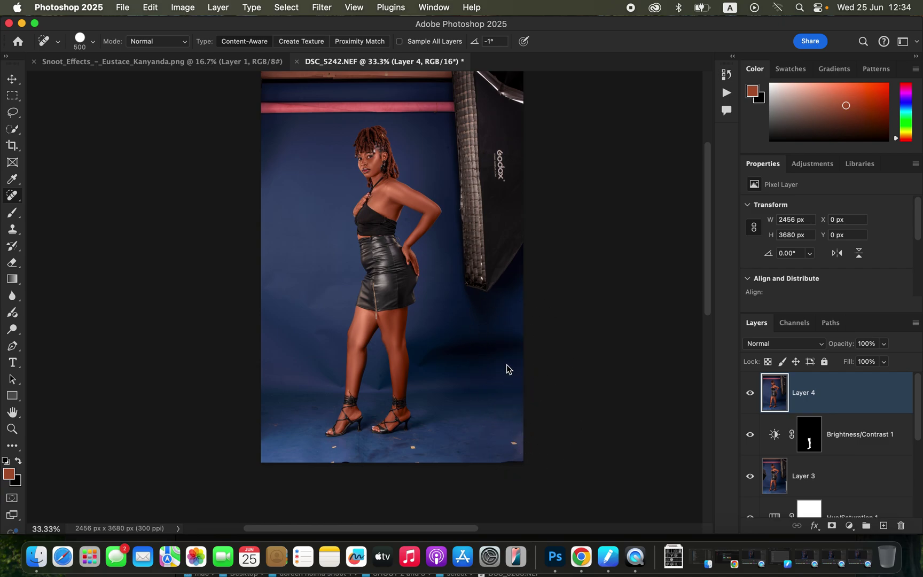
# Remove the large Godox softbox behind the model with a 600 px Spot Healing Brush.
pyautogui.press('[')
pyautogui.moveTo(458, 91); pyautogui.dragTo(458, 88)
pyautogui.moveTo(459, 108)
pyautogui.mouseDown()
pyautogui.moveTo(464, 99)
pyautogui.moveTo(480, 243)
pyautogui.mouseUp()
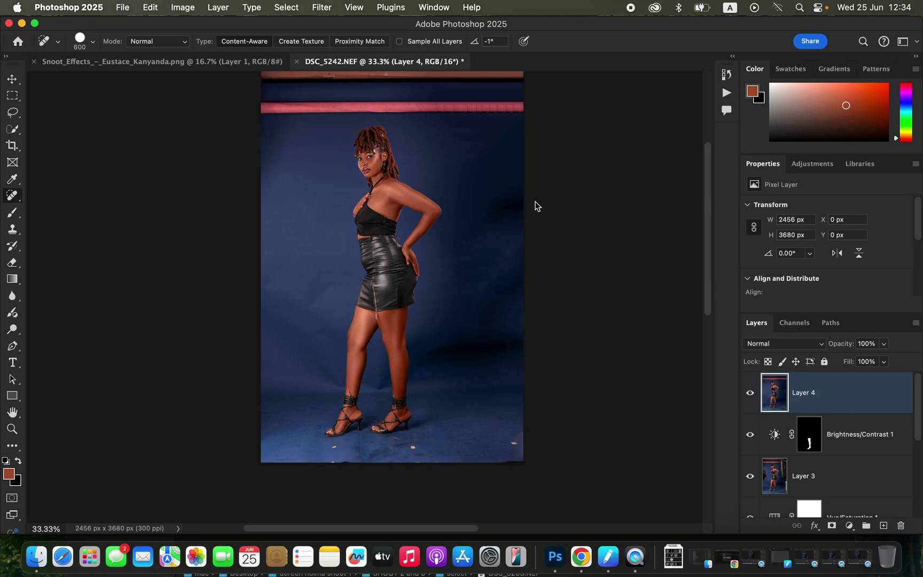
# Heal away the pink backdrop roll and the ceiling strip above the model with a 250 px brush.
pyautogui.press('[')
pyautogui.press('[')
pyautogui.press('[')
pyautogui.press('[')
pyautogui.moveTo(260, 104)
pyautogui.mouseDown()
pyautogui.moveTo(539, 105)
pyautogui.moveTo(529, 74)
pyautogui.moveTo(257, 73)
pyautogui.mouseUp()
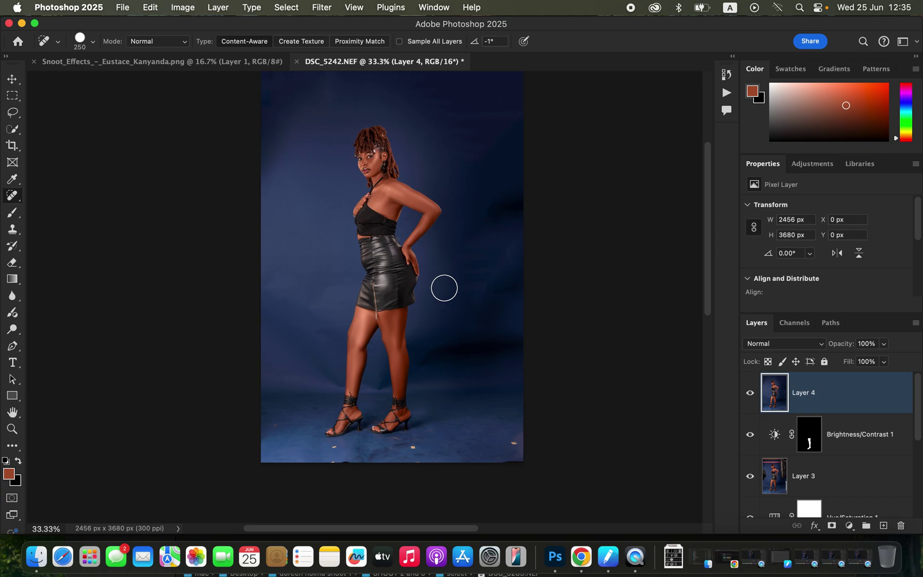
# Select the subject automatically and invert the selection so that only the backdrop is selected.
pyautogui.click(286, 6)
pyautogui.click(319, 155)
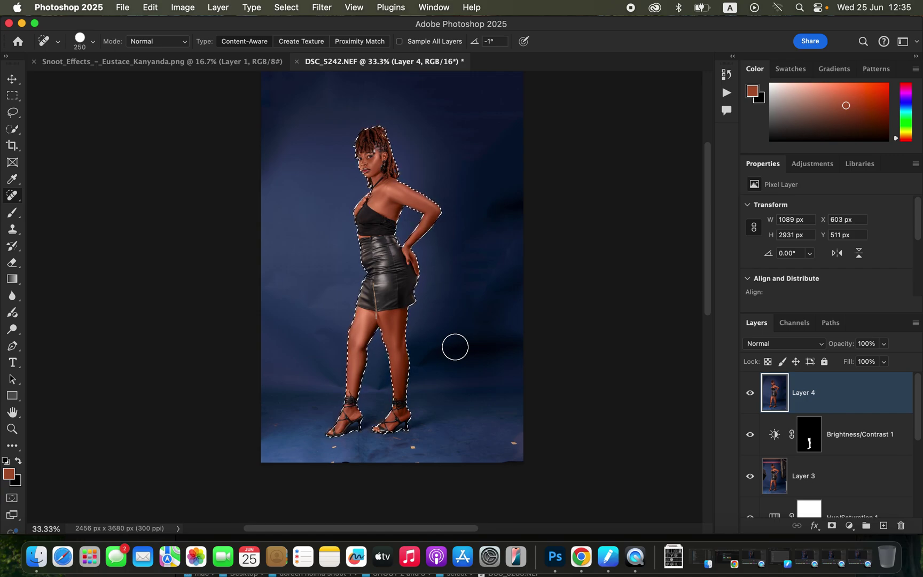
pyautogui.click(288, 6)
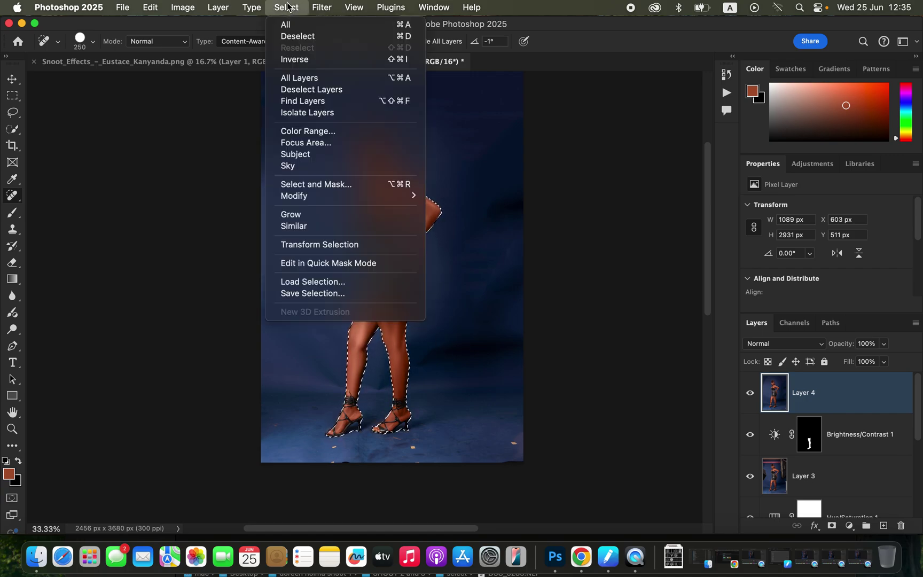
pyautogui.click(300, 59)
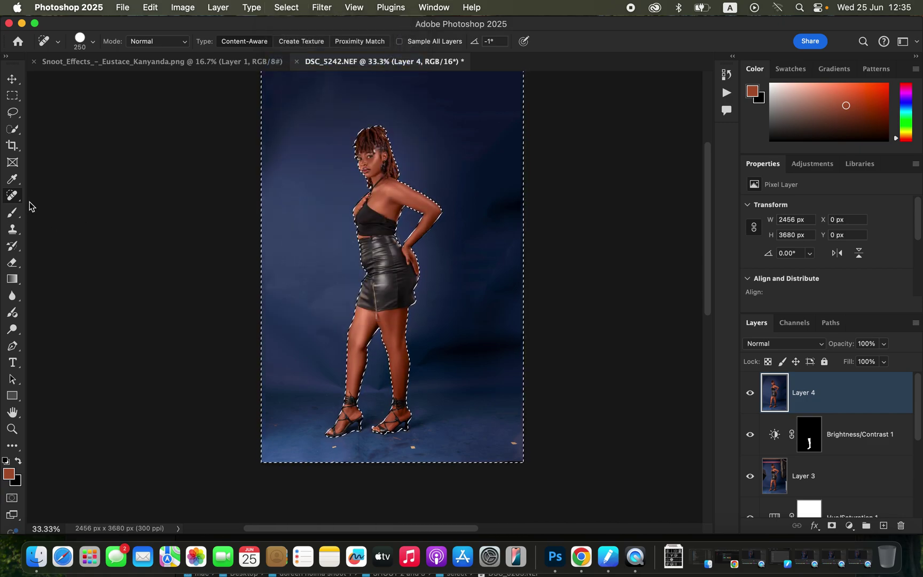
# Set up the Brush tool with 67% flow and a 300 px size for painting the backdrop.
pyautogui.click(11, 213)
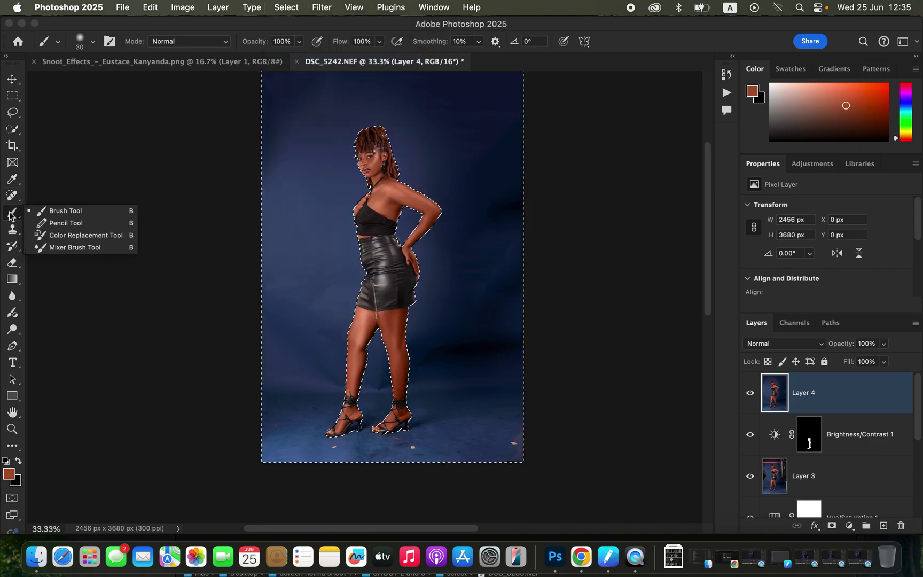
pyautogui.click(65, 211)
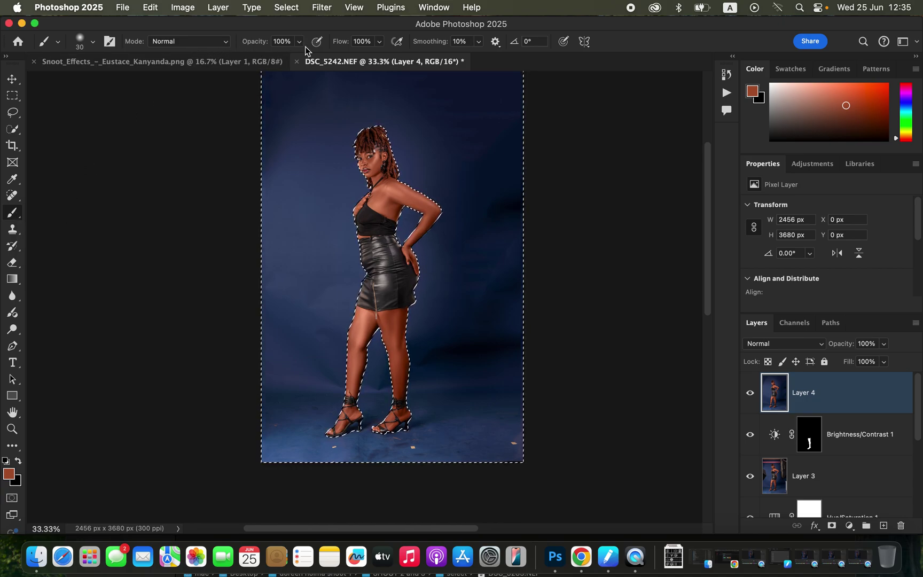
pyautogui.click(380, 42)
pyautogui.moveTo(380, 56); pyautogui.dragTo(359, 57)
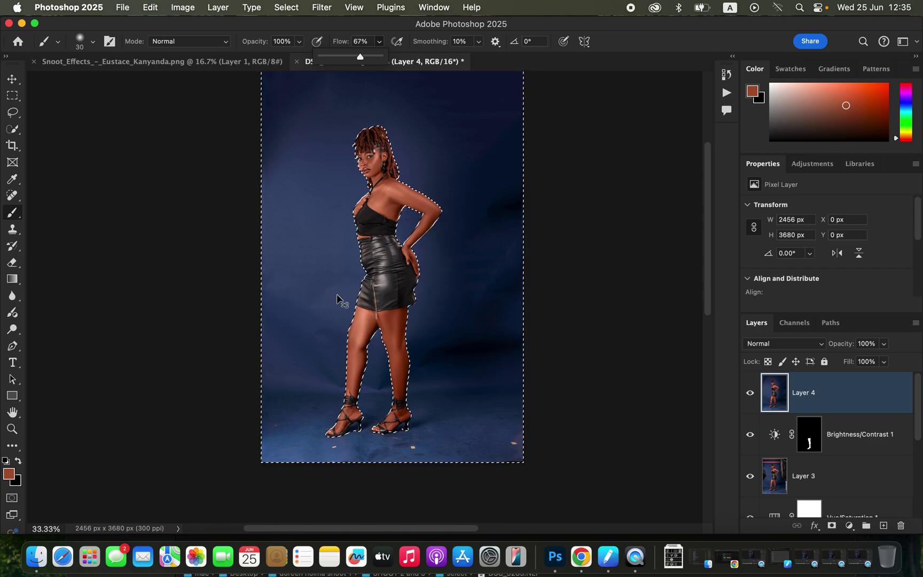
pyautogui.click(459, 292)
pyautogui.moveTo(459, 292); pyautogui.dragTo(466, 343)
pyautogui.press(']')
pyautogui.press(']')
pyautogui.press(']')
pyautogui.press(']')
pyautogui.press(']')
pyautogui.press(']')
pyautogui.press(']')
pyautogui.press(']')
pyautogui.press(']')
pyautogui.press(']')
pyautogui.press(']')
pyautogui.press(']')
pyautogui.press(']')
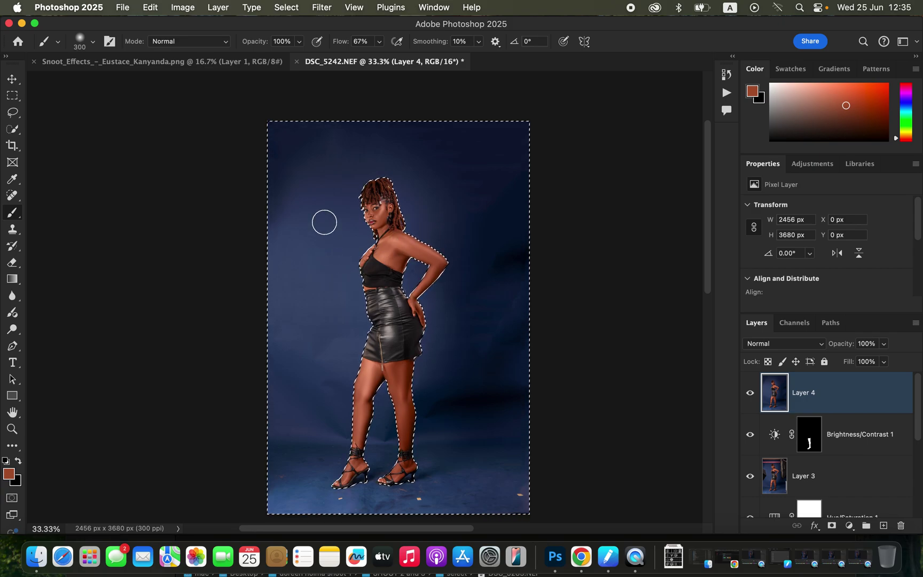
# Paint the backdrop in front of the model's face up to the upper edge with a sampled blue and a 600 px brush.
pyautogui.keyDown('alt'); pyautogui.click(326, 211); pyautogui.keyUp('alt')
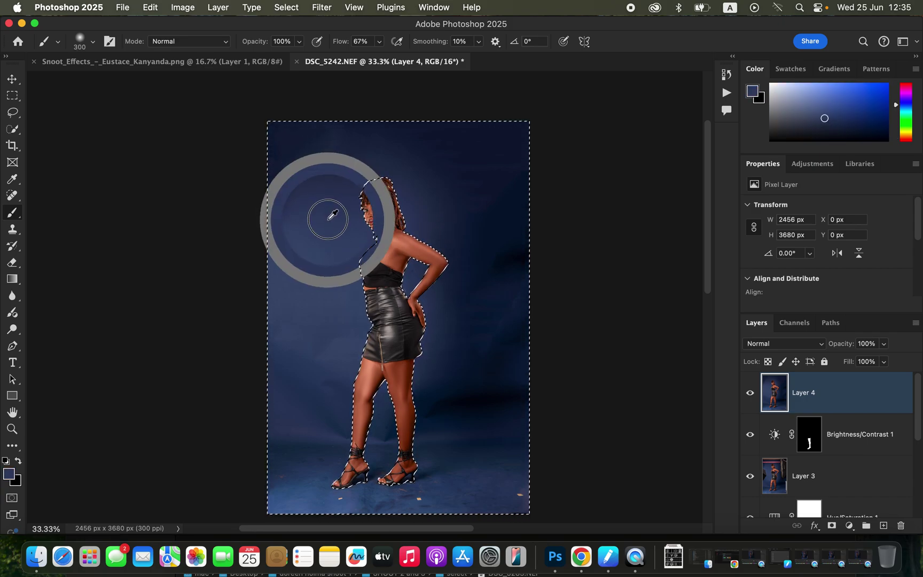
pyautogui.press(']')
pyautogui.press(']')
pyautogui.press(']')
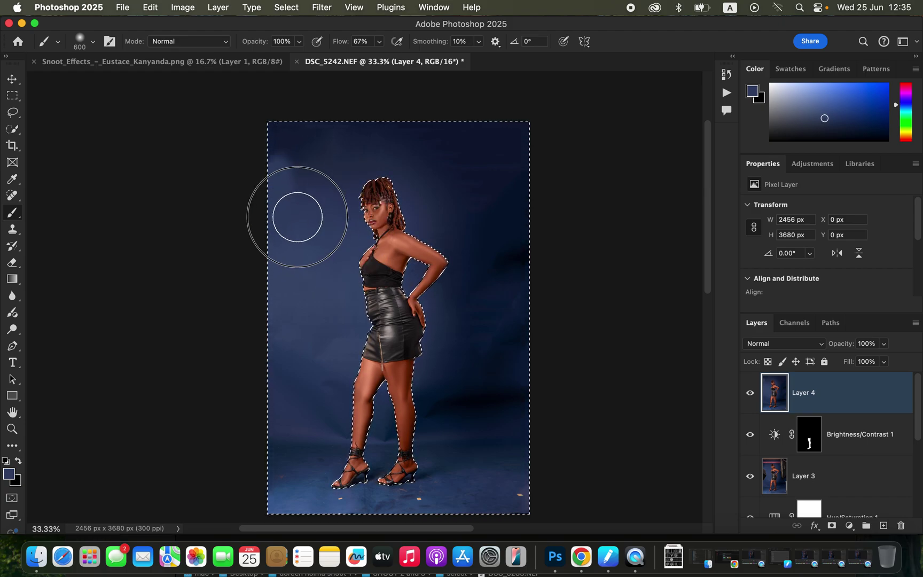
pyautogui.moveTo(320, 206)
pyautogui.mouseDown()
pyautogui.moveTo(315, 148)
pyautogui.moveTo(298, 161)
pyautogui.mouseUp()
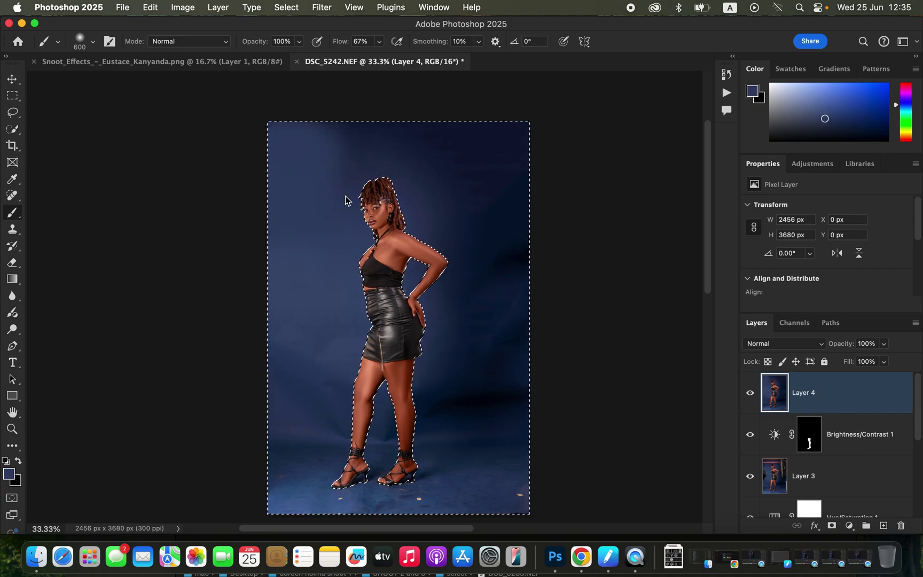
# Lighten the dark backdrop behind and above the model by painting with locally sampled blues and a 700 px brush.
pyautogui.keyDown('alt'); pyautogui.click(418, 192); pyautogui.keyUp('alt')
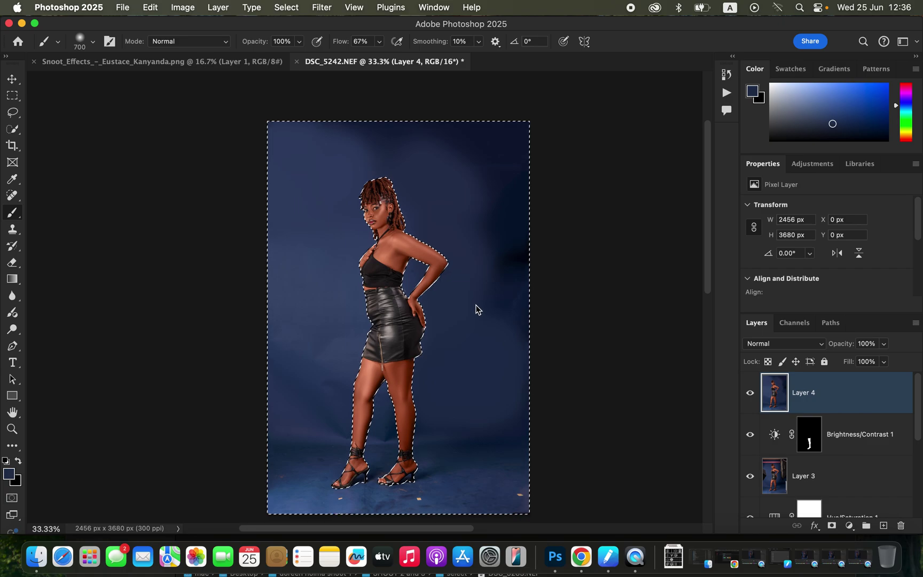
pyautogui.press('super+z')
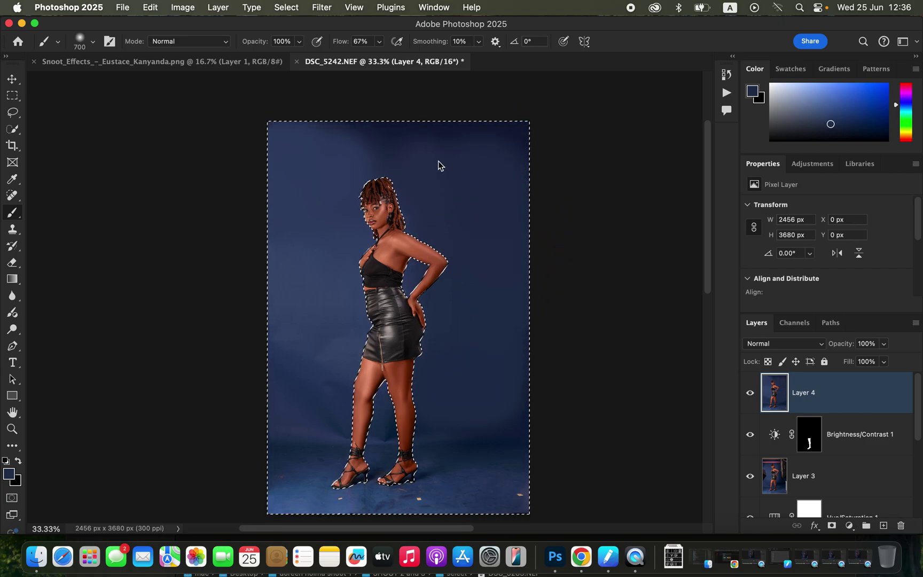
pyautogui.keyDown('alt'); pyautogui.click(483, 166); pyautogui.keyUp('alt')
pyautogui.moveTo(482, 165)
pyautogui.mouseDown()
pyautogui.moveTo(515, 165)
pyautogui.moveTo(481, 160)
pyautogui.mouseUp()
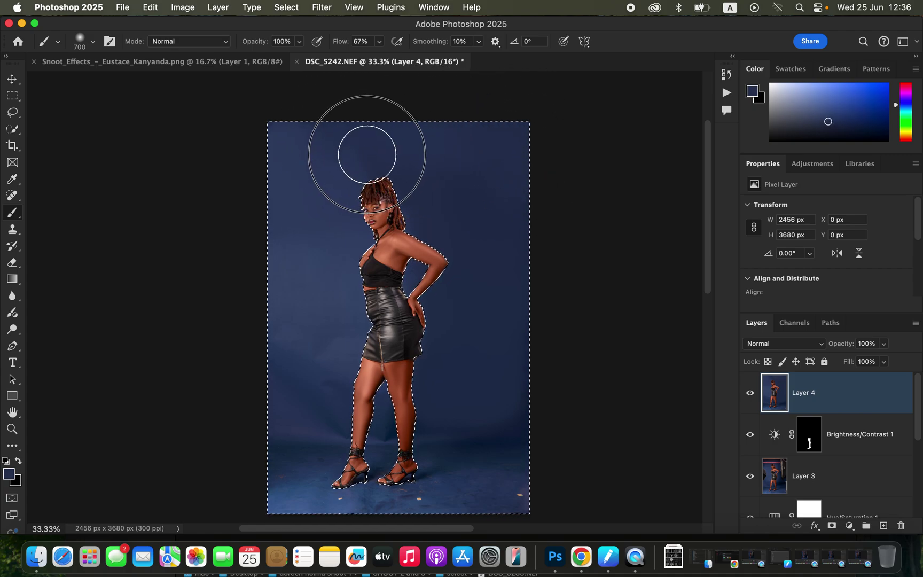
# Even out the backdrop beside the legs and above the head with nearby sampled blues and a 300 px brush.
pyautogui.keyDown('alt'); pyautogui.click(329, 330); pyautogui.keyUp('alt')
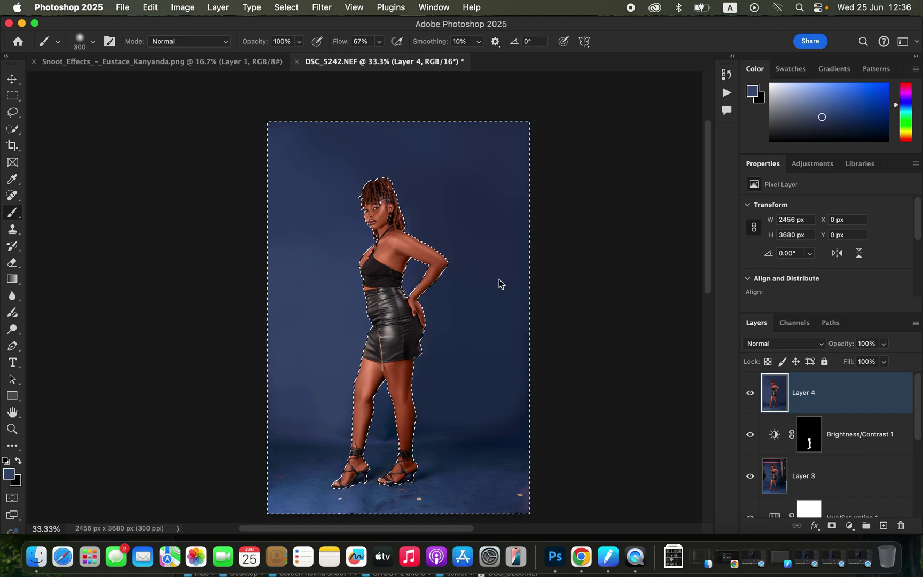
pyautogui.keyDown('alt'); pyautogui.click(505, 384); pyautogui.keyUp('alt')
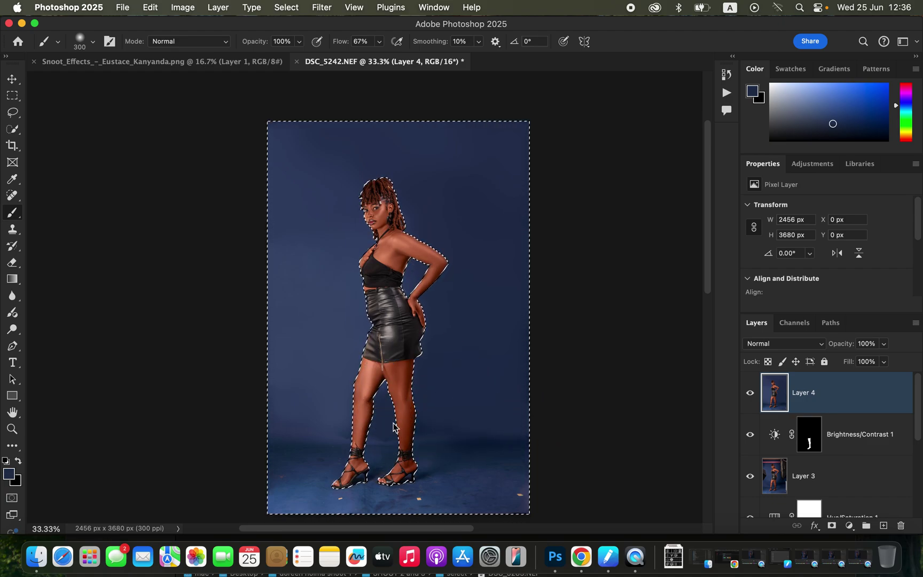
pyautogui.keyDown('alt'); pyautogui.click(339, 400); pyautogui.keyUp('alt')
pyautogui.moveTo(367, 142)
pyautogui.mouseDown()
pyautogui.moveTo(354, 151)
pyautogui.moveTo(464, 158)
pyautogui.mouseUp()
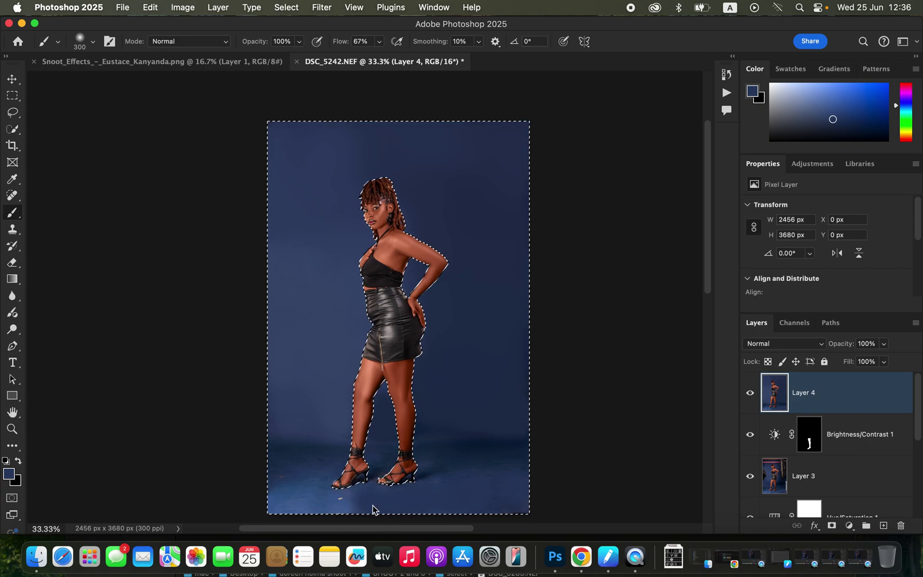
# Paint out the debris and blotches on the floor around the shoes with sampled floor blues at 300 px.
pyautogui.moveTo(355, 504); pyautogui.dragTo(321, 501)
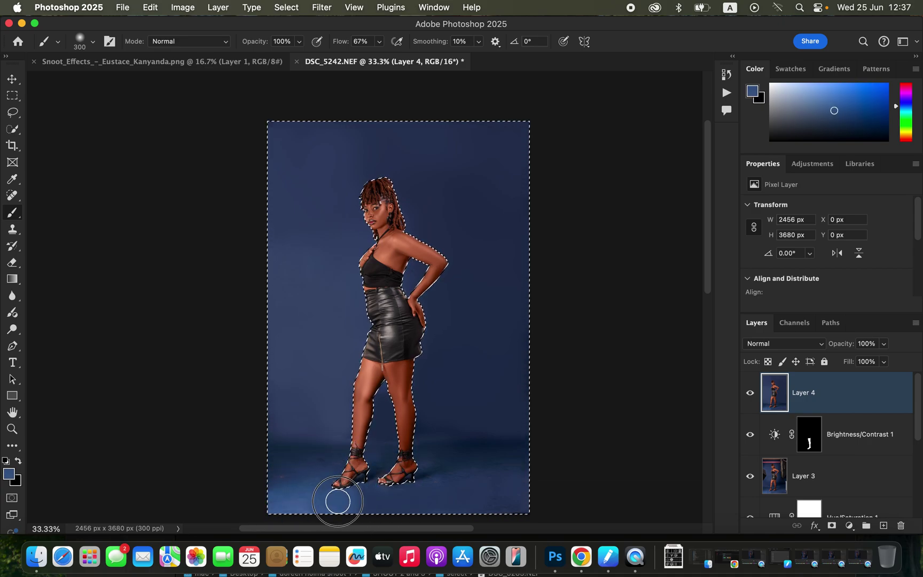
pyautogui.keyDown('alt'); pyautogui.click(294, 483); pyautogui.keyUp('alt')
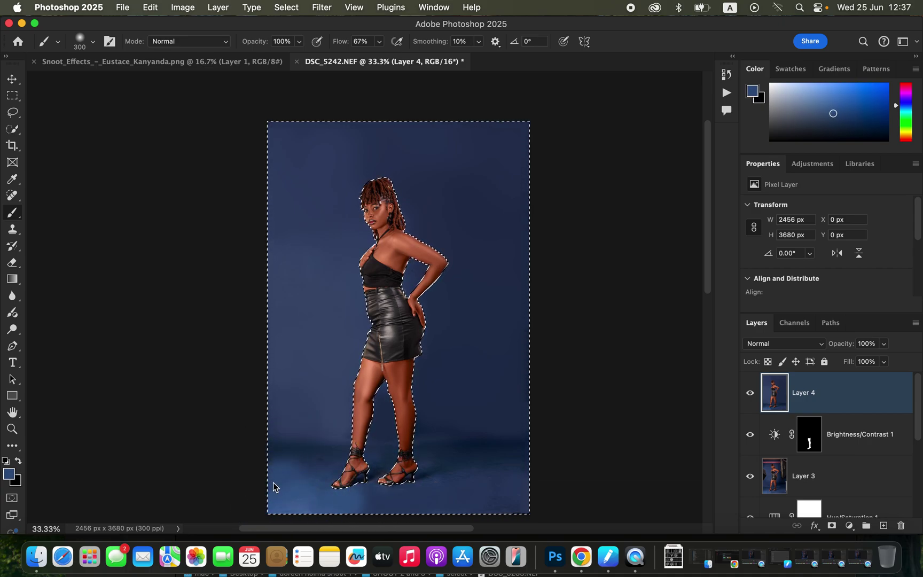
pyautogui.keyDown('alt'); pyautogui.click(311, 467); pyautogui.keyUp('alt')
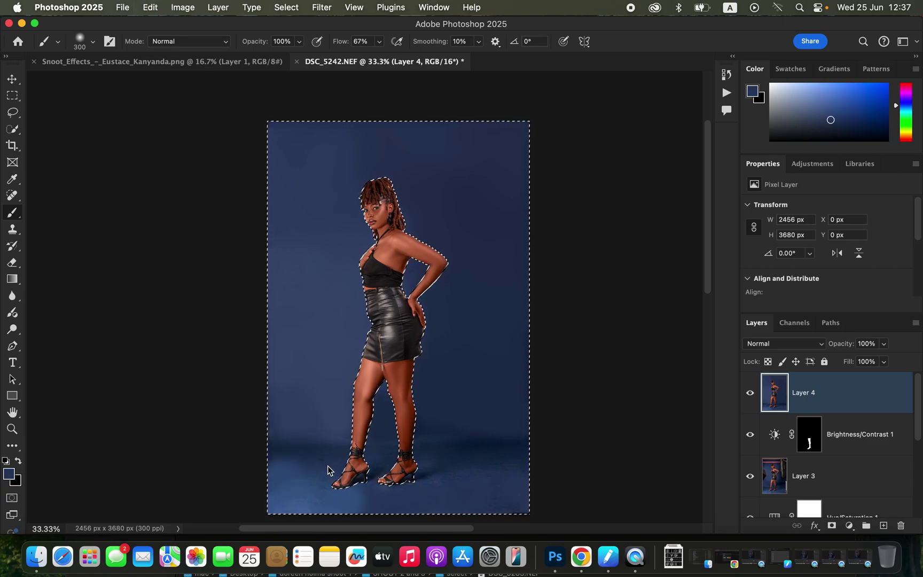
pyautogui.keyDown('alt'); pyautogui.click(309, 451); pyautogui.keyUp('alt')
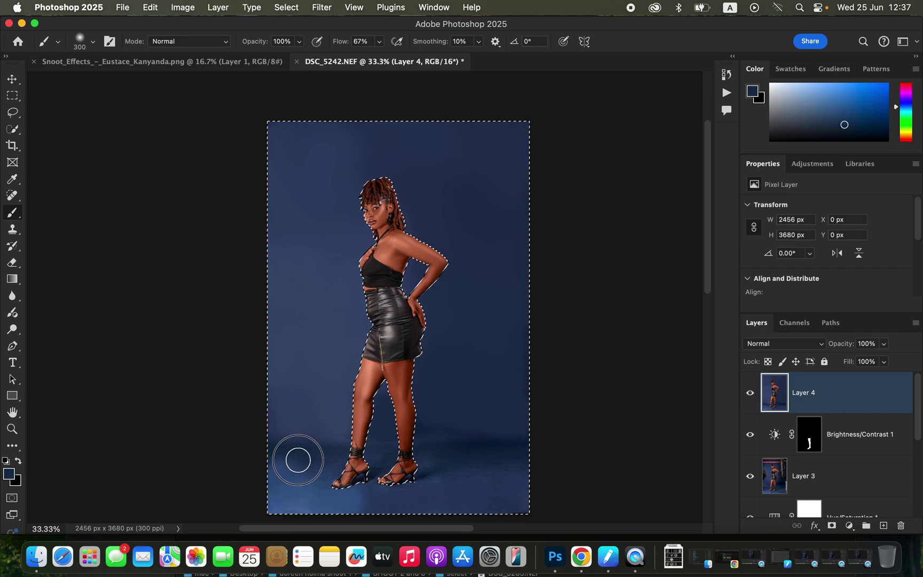
pyautogui.keyDown('alt'); pyautogui.click(380, 497); pyautogui.keyUp('alt')
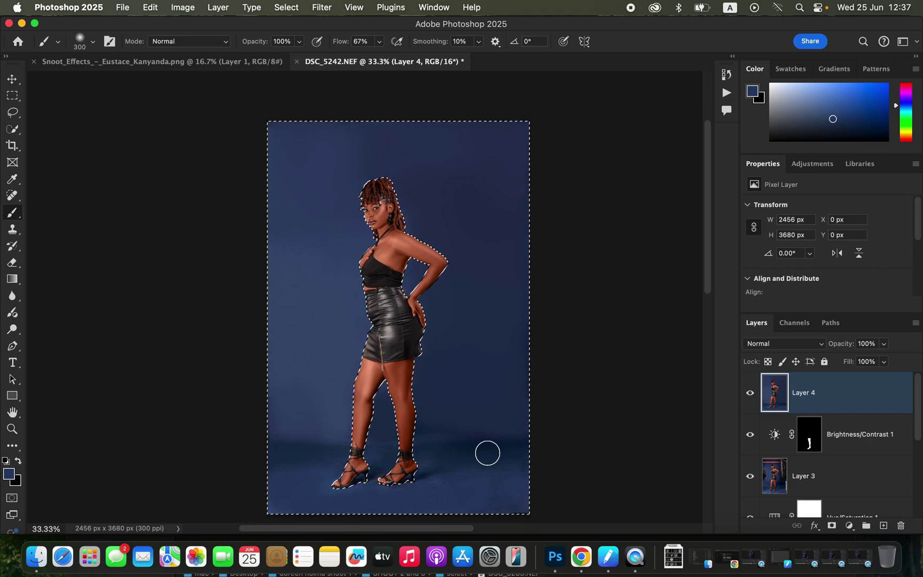
pyautogui.keyDown('alt'); pyautogui.click(433, 414); pyautogui.keyUp('alt')
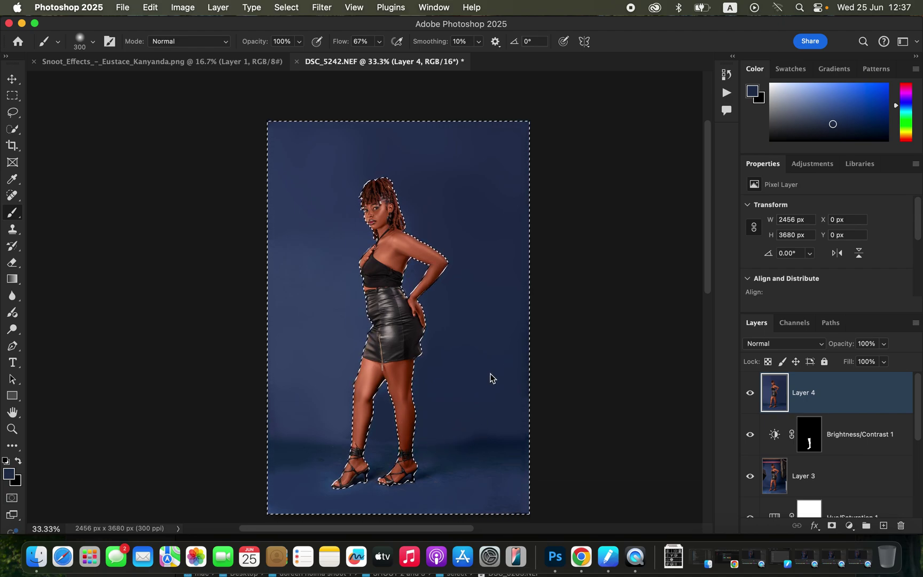
# Blend the backdrop behind the model down to the floor corner with a cleaned Mixer Brush at 400 px.
pyautogui.click(12, 212)
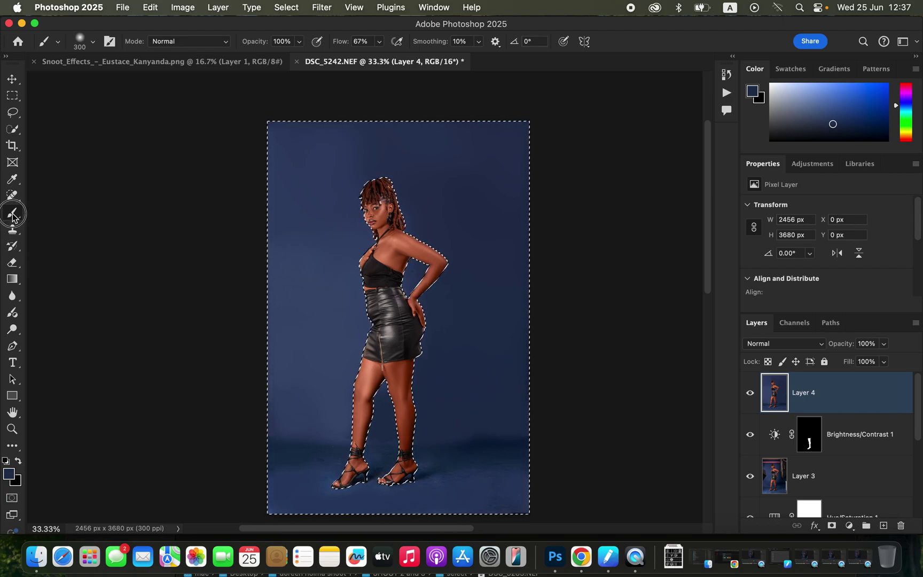
pyautogui.click(61, 247)
pyautogui.click(144, 43)
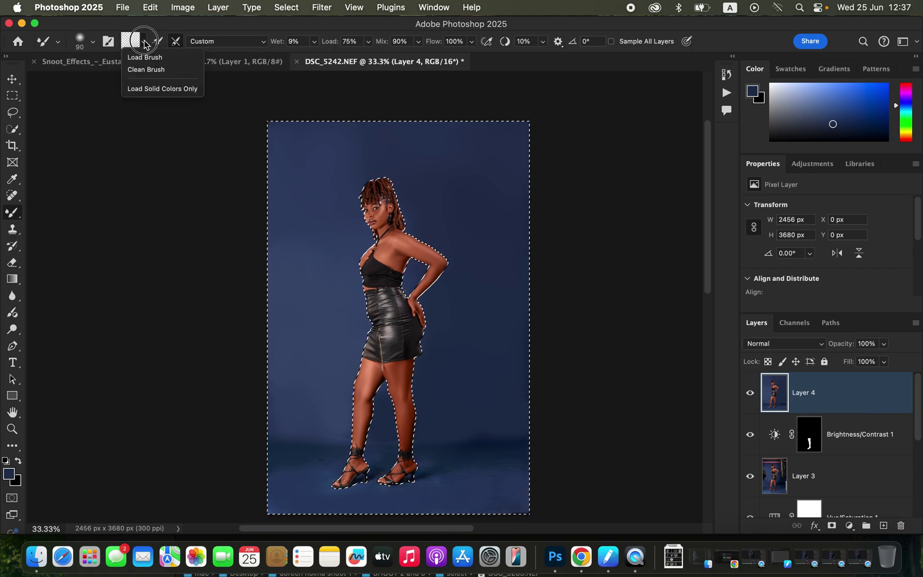
pyautogui.click(150, 73)
pyautogui.press(']')
pyautogui.press(']')
pyautogui.press(']')
pyautogui.press(']')
pyautogui.press(']')
pyautogui.press(']')
pyautogui.press(']')
pyautogui.press(']')
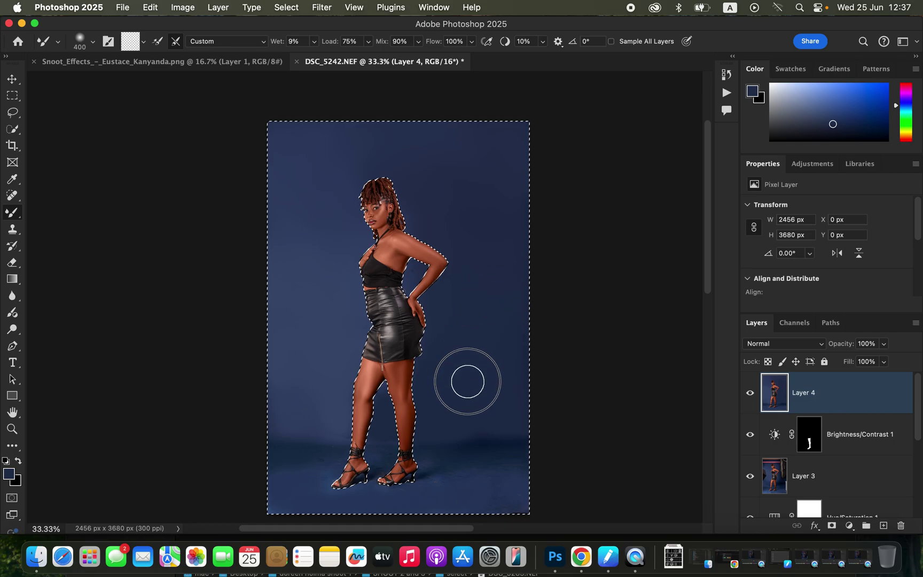
pyautogui.moveTo(498, 427)
pyautogui.mouseDown()
pyautogui.moveTo(478, 437)
pyautogui.moveTo(478, 489)
pyautogui.moveTo(536, 480)
pyautogui.mouseUp()
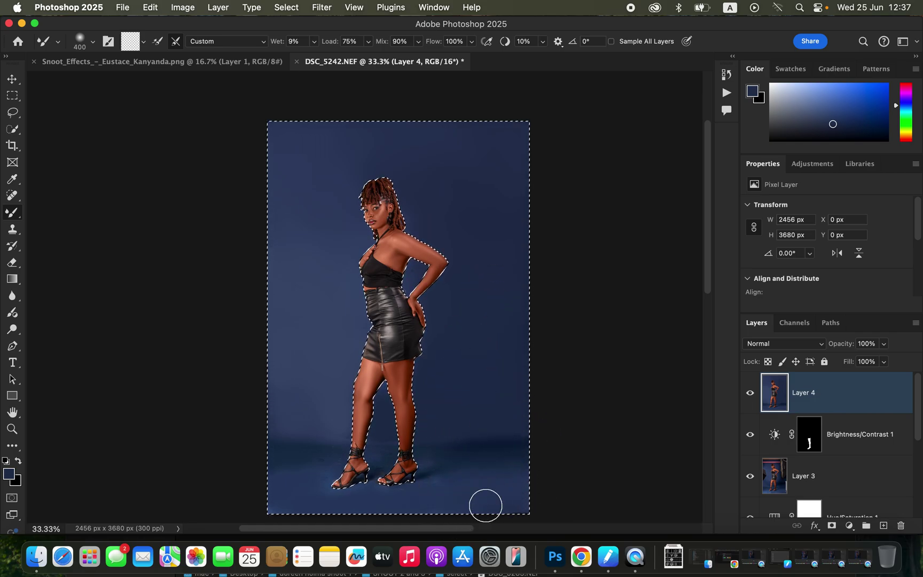
# Blend the backdrop along the model's skirt, hip and bent arm with the Mixer Brush at 150 px.
pyautogui.press('super+equal')
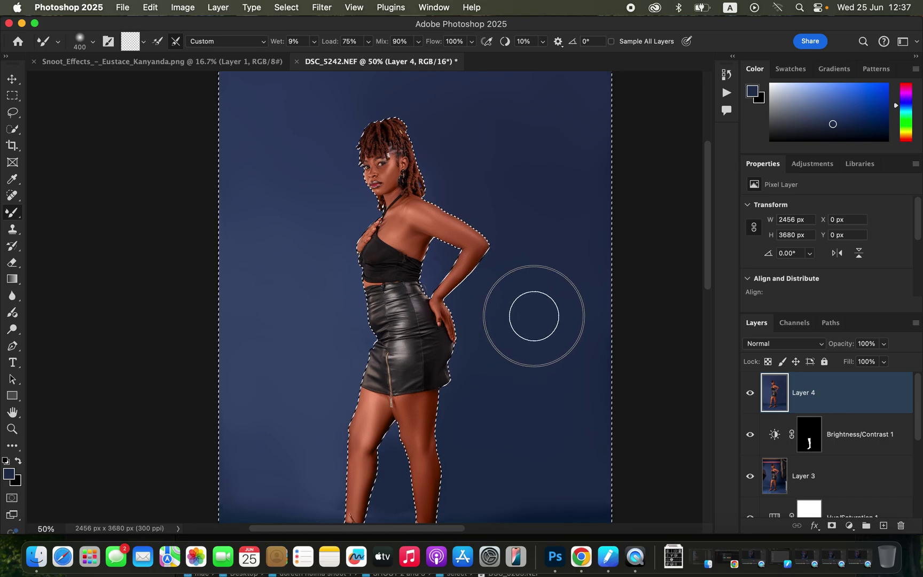
pyautogui.press('[')
pyautogui.press('[')
pyautogui.press('[')
pyautogui.press('[')
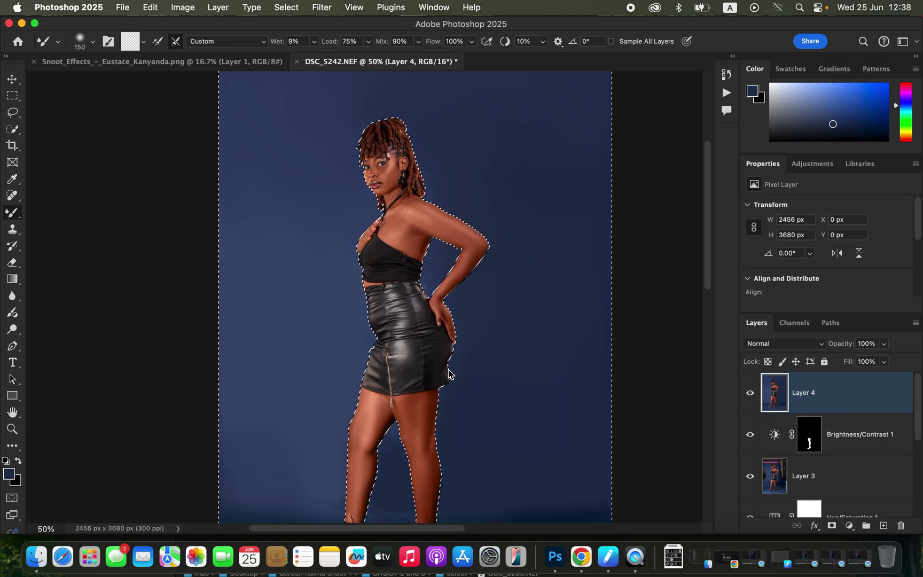
pyautogui.moveTo(463, 314); pyautogui.dragTo(462, 300)
# Smooth the floor with the Mixer Brush at 200 to 300 px, refining the area close to the heels at 125 px.
pyautogui.scroll(-5, 462, 300)
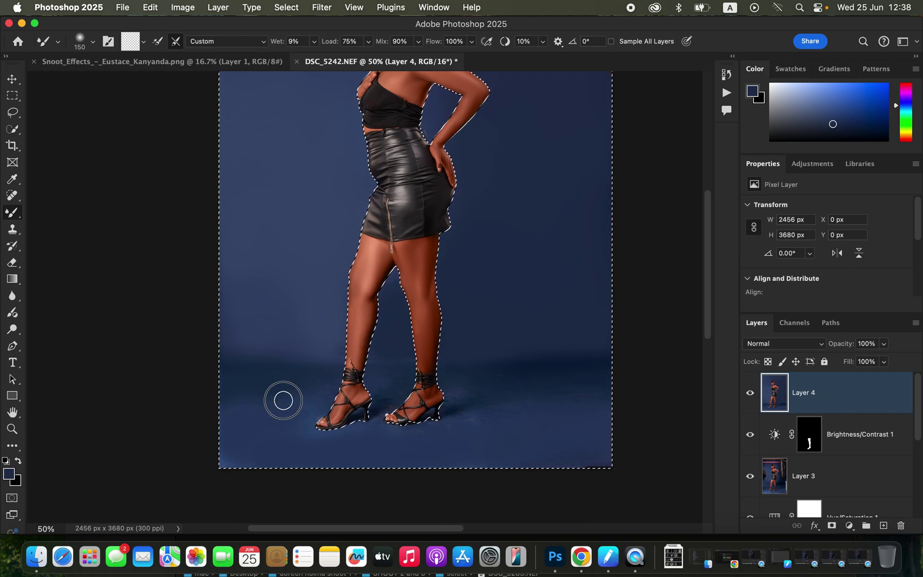
pyautogui.press(']')
pyautogui.press(']')
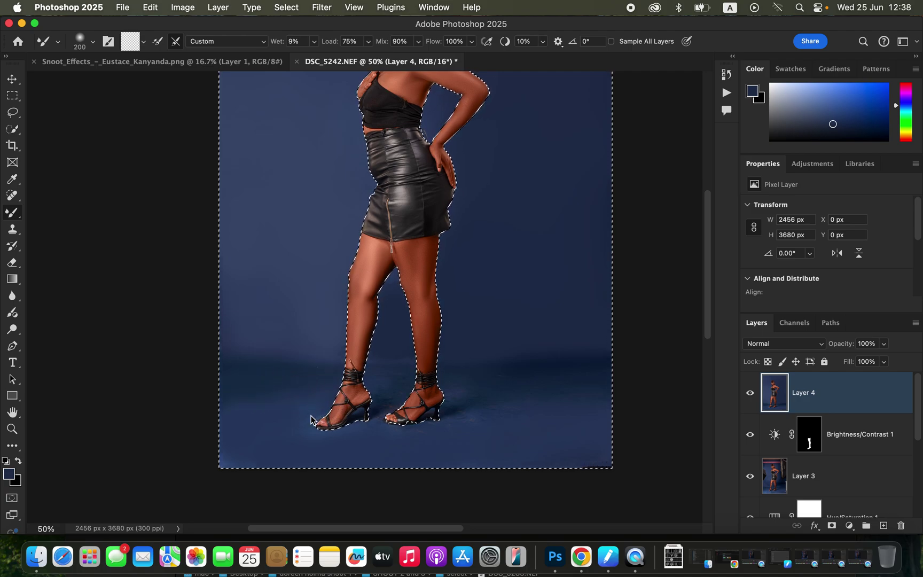
pyautogui.press(']')
pyautogui.press(']')
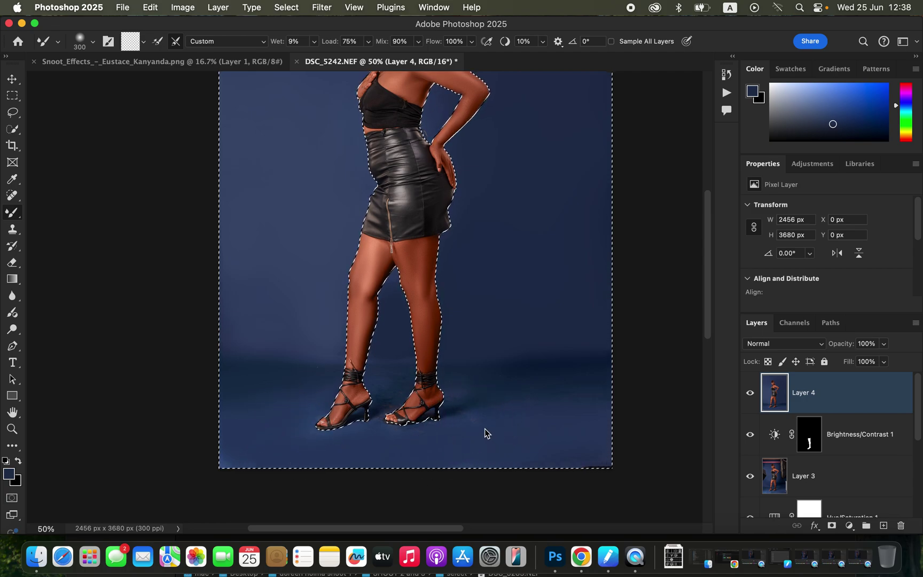
pyautogui.press('[')
pyautogui.press('[')
pyautogui.press('[')
pyautogui.press('[')
pyautogui.press('[')
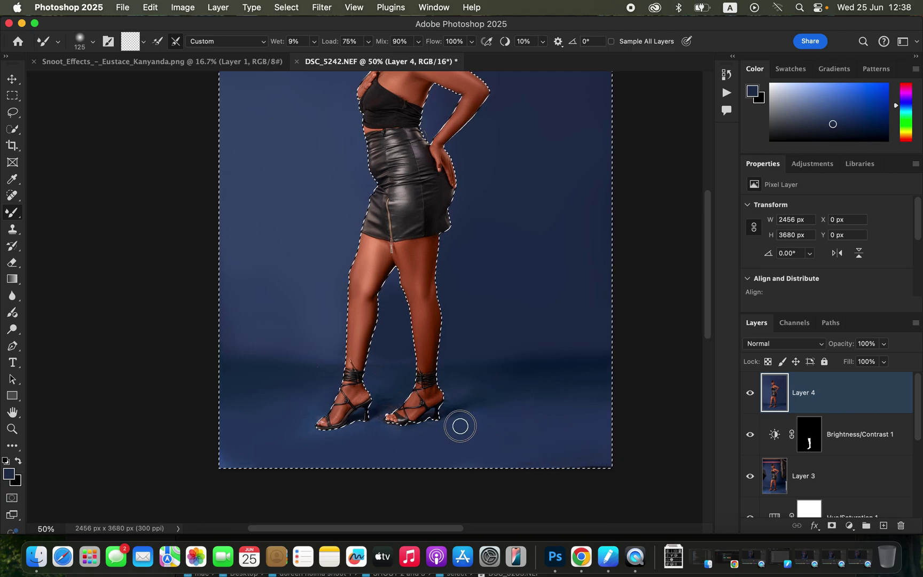
# Remove the backdrop selection and blend the floor right around the shoes with a 70 px Mixer Brush.
pyautogui.press('super+d')
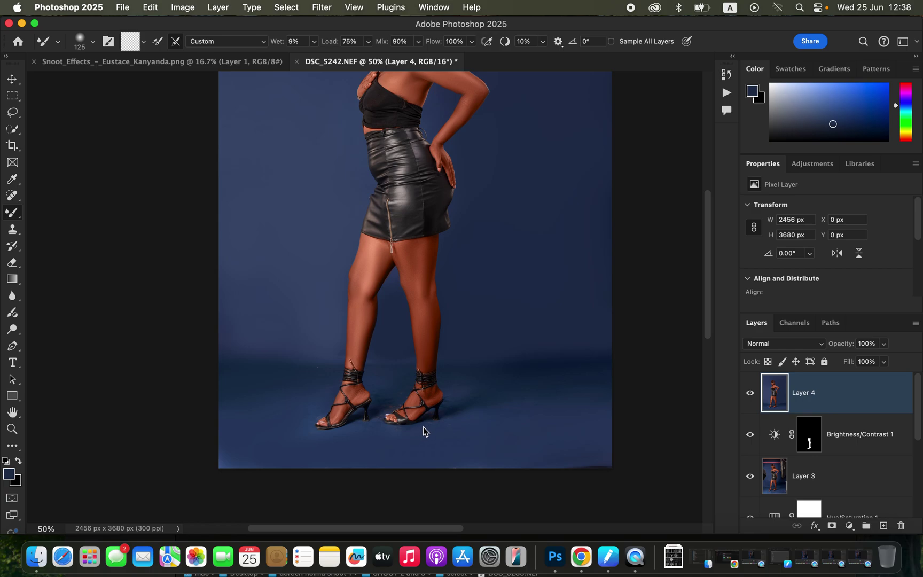
pyautogui.press('[')
pyautogui.press('[')
pyautogui.press('super+minus')
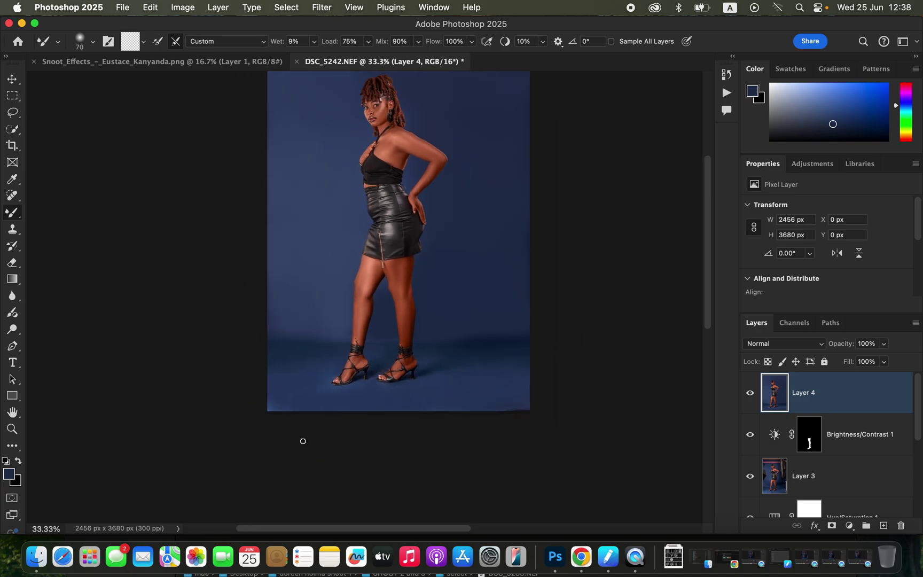
# Blend the remaining uneven tones in the backdrop above and behind the model, enlarging the Mixer Brush to 400 px.
pyautogui.press(']')
pyautogui.press(']')
pyautogui.press(']')
pyautogui.press(']')
pyautogui.press(']')
pyautogui.press(']')
pyautogui.scroll(5, 509, 165)
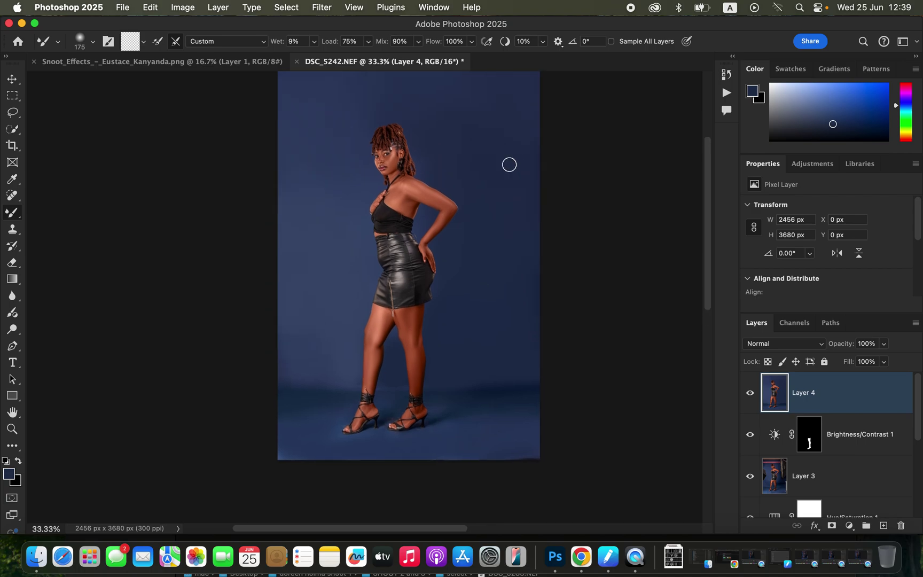
pyautogui.press(']')
pyautogui.press(']')
pyautogui.press(']')
pyautogui.press(']')
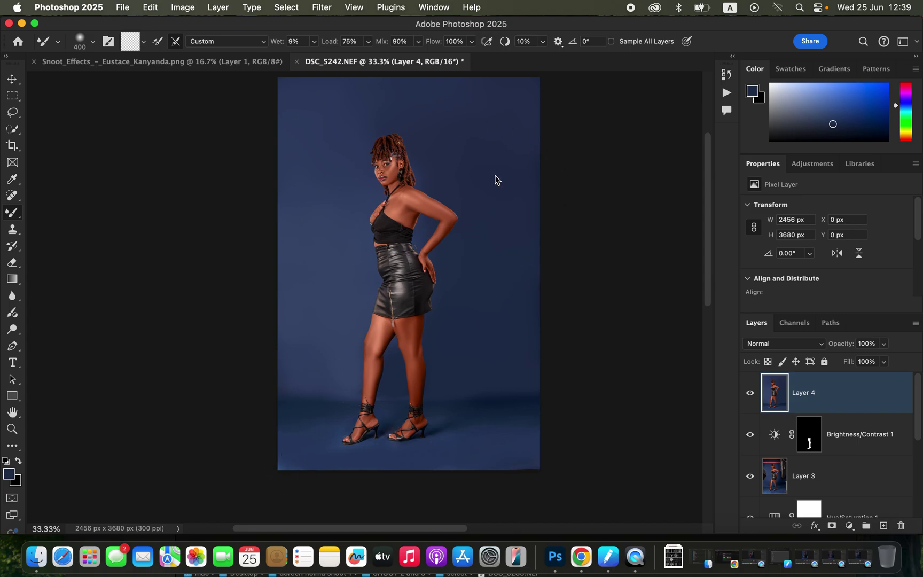
# Recolour the blue backdrop teal with the Camera Raw Filter by lowering the Blues hue and setting the Blues luminance to -29.
pyautogui.click(323, 8)
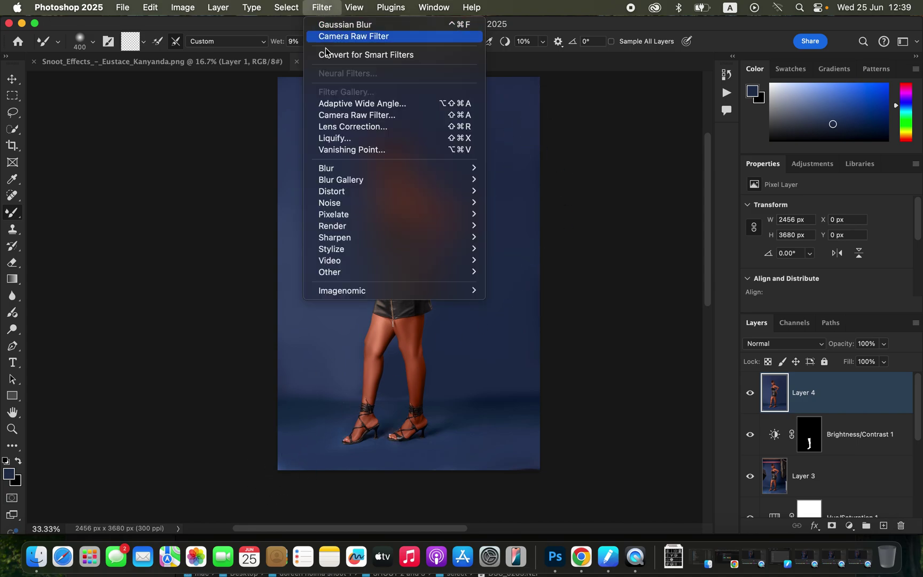
pyautogui.click(357, 115)
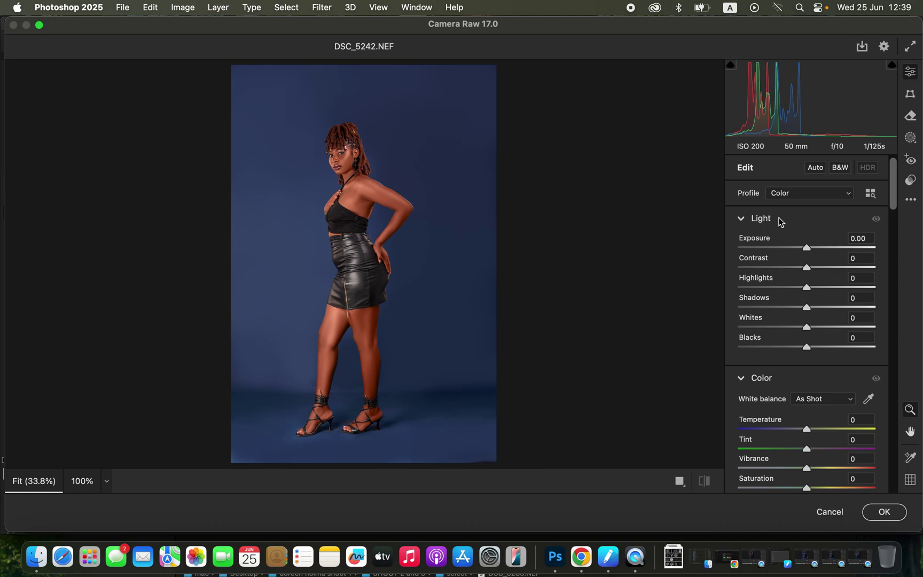
pyautogui.moveTo(896, 210); pyautogui.dragTo(896, 340)
pyautogui.click(749, 218)
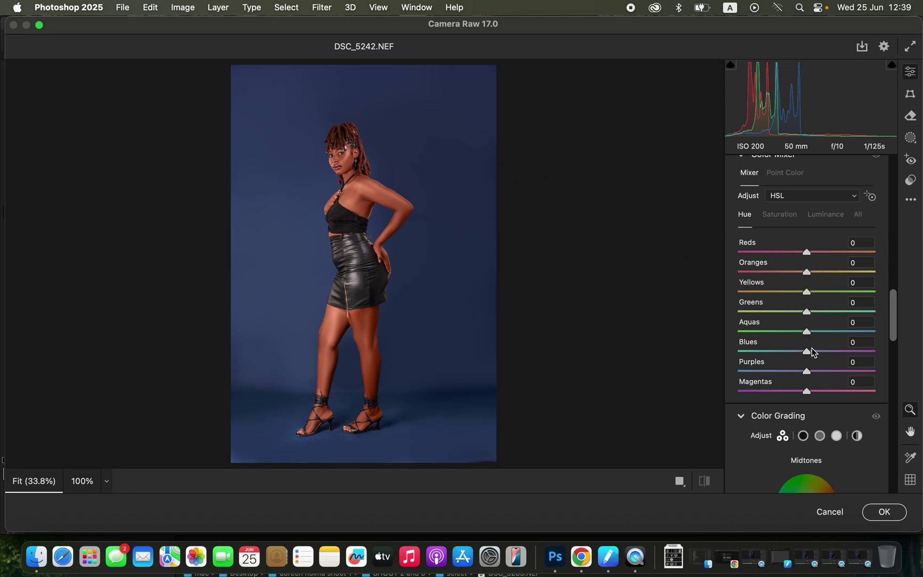
pyautogui.moveTo(802, 355); pyautogui.dragTo(772, 352)
pyautogui.click(834, 214)
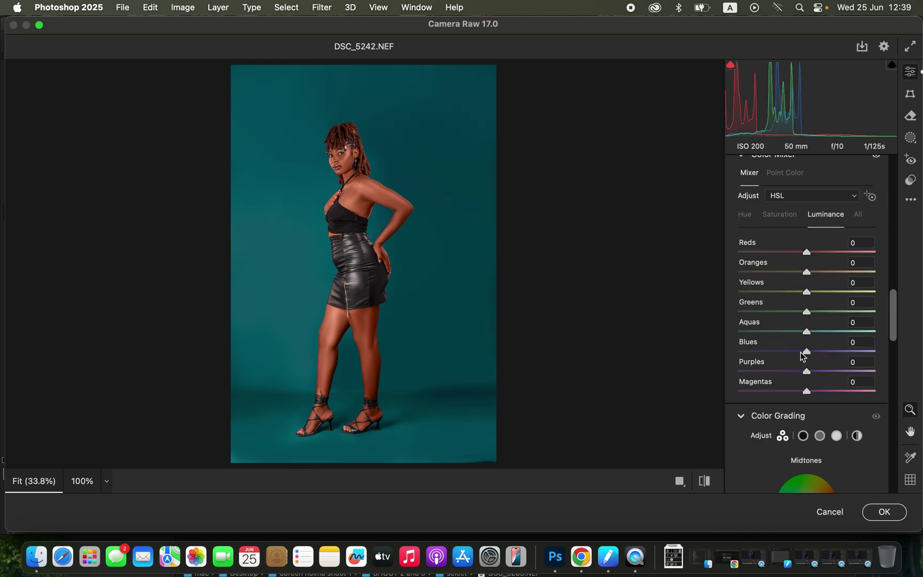
pyautogui.moveTo(804, 355)
pyautogui.mouseDown()
pyautogui.moveTo(777, 351)
pyautogui.moveTo(786, 353)
pyautogui.mouseUp()
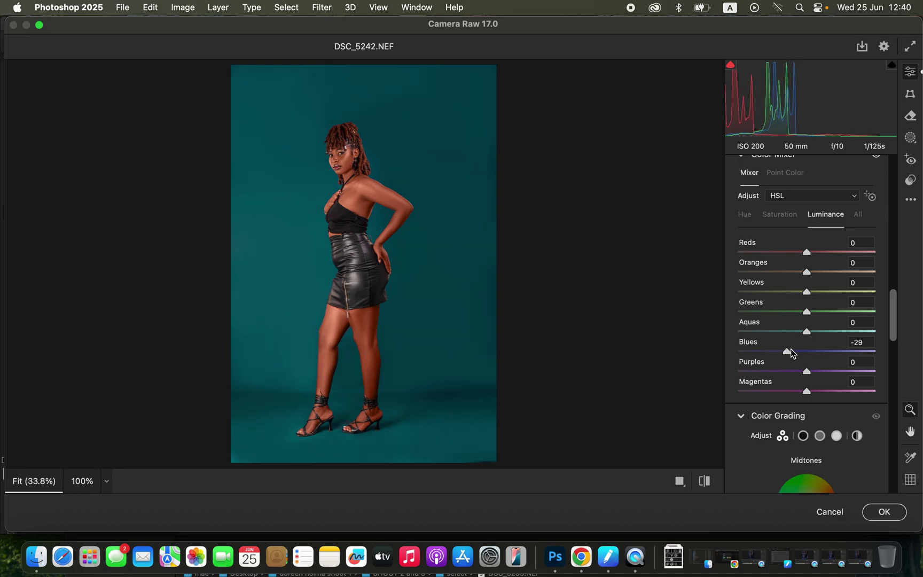
pyautogui.click(884, 514)
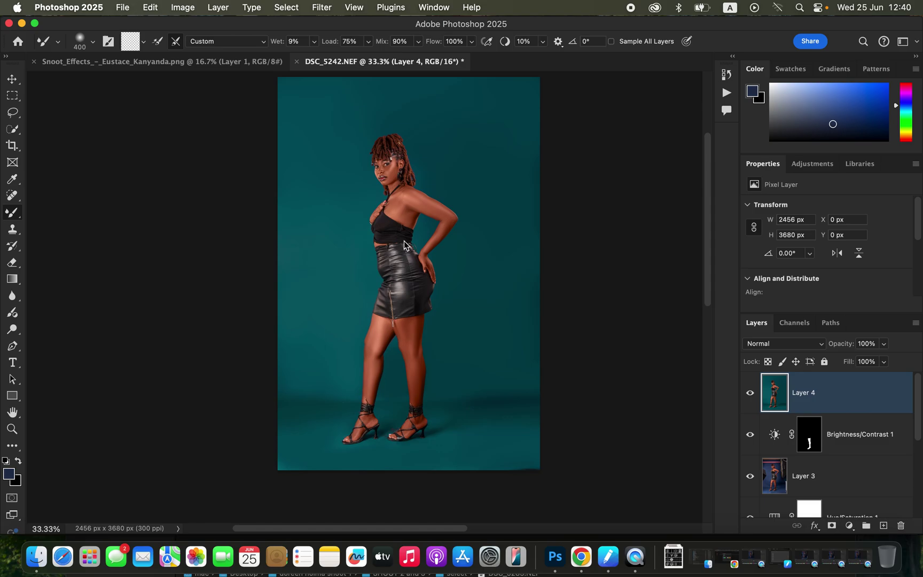
pyautogui.click(200, 66)
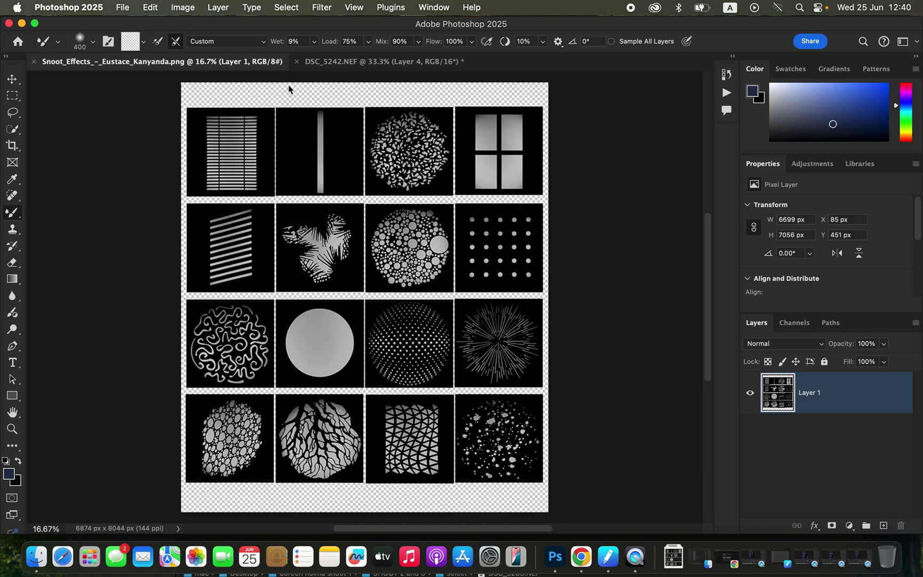
pyautogui.click(360, 63)
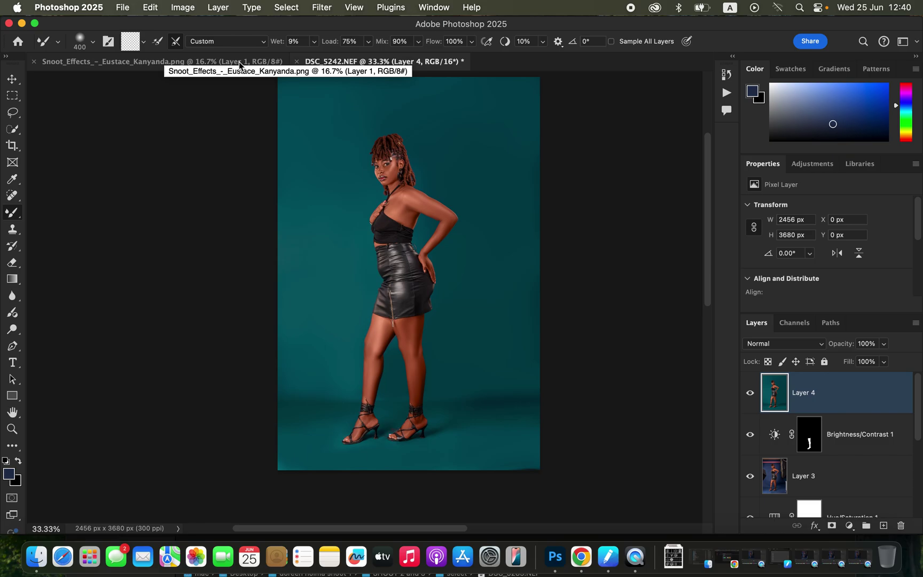
pyautogui.click(242, 65)
pyautogui.click(360, 63)
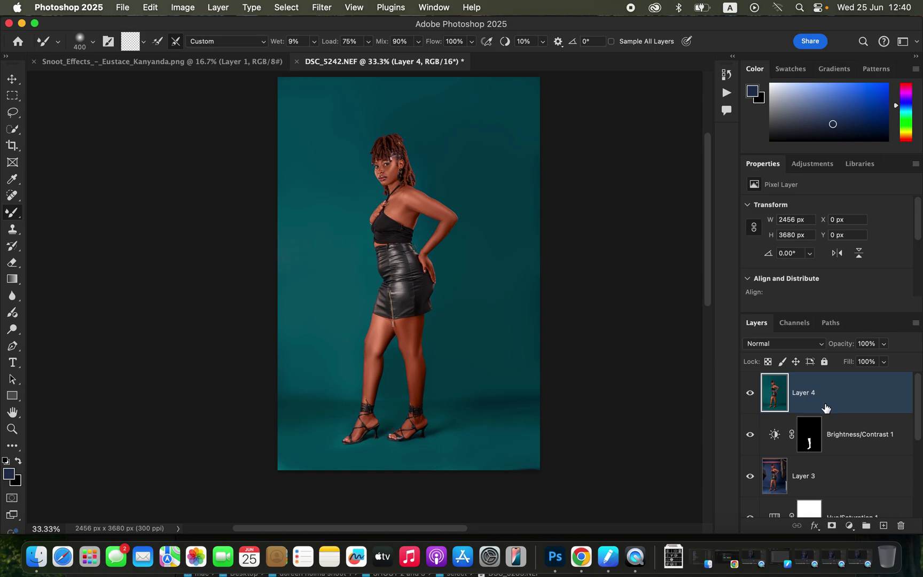
# Select the model as the subject of Layer 4 and copy her onto a new layer above it.
pyautogui.click(287, 7)
pyautogui.click(324, 156)
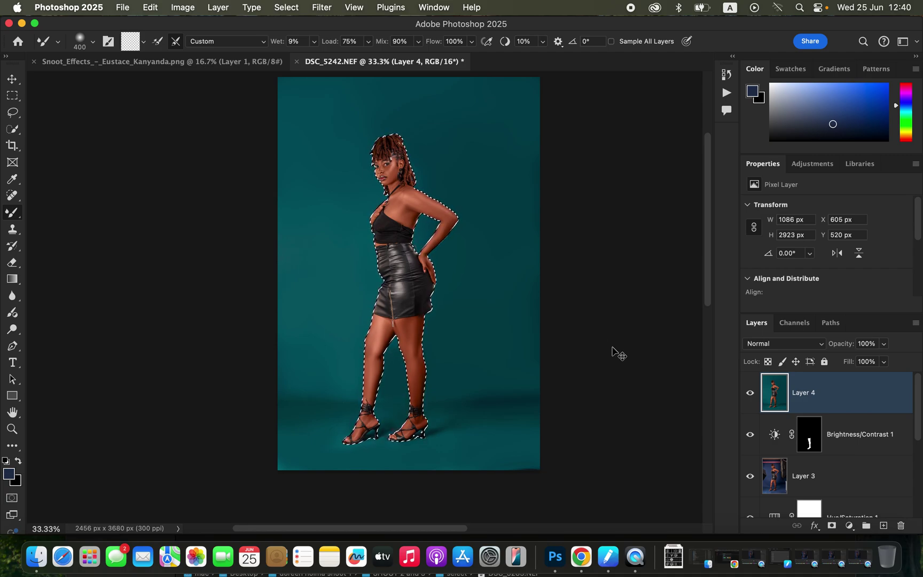
pyautogui.press('super+j')
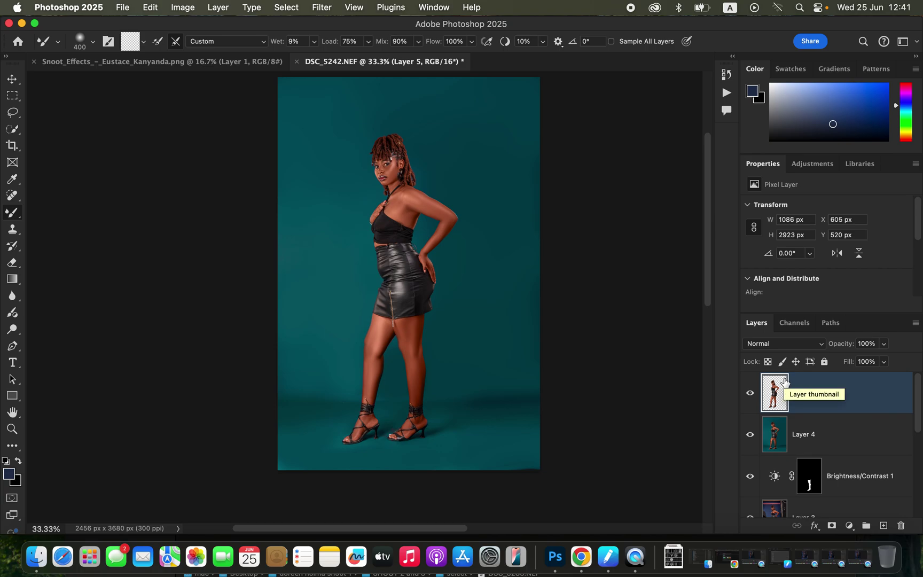
# Copy the slanted-blinds tile from the Snoot Effects image with a rectangular selection and paste it into the portrait directly above Layer 4.
pyautogui.click(837, 435)
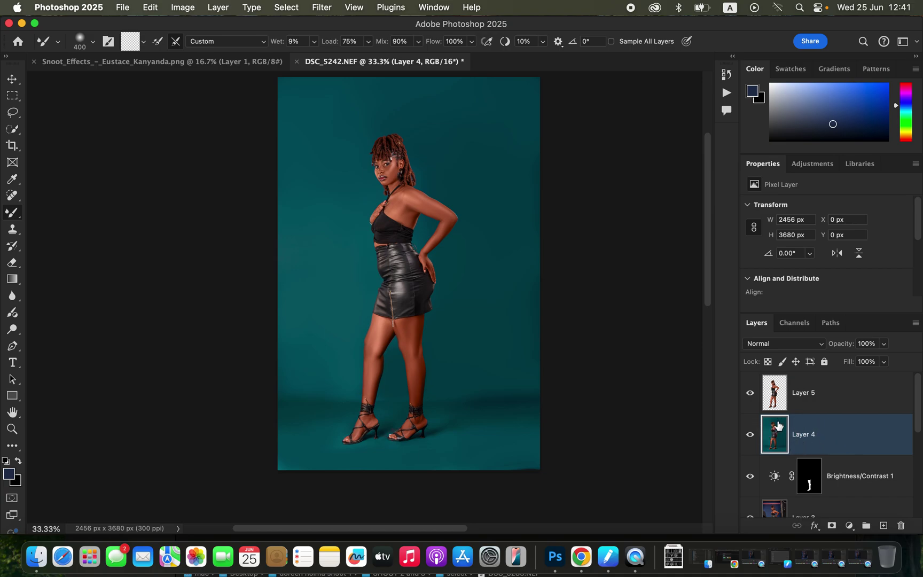
pyautogui.click(196, 62)
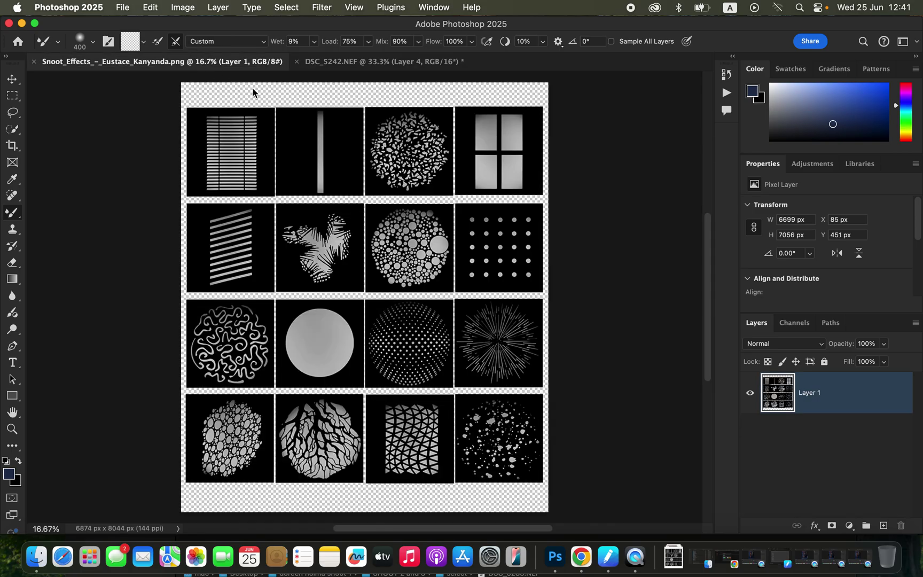
pyautogui.click(13, 97)
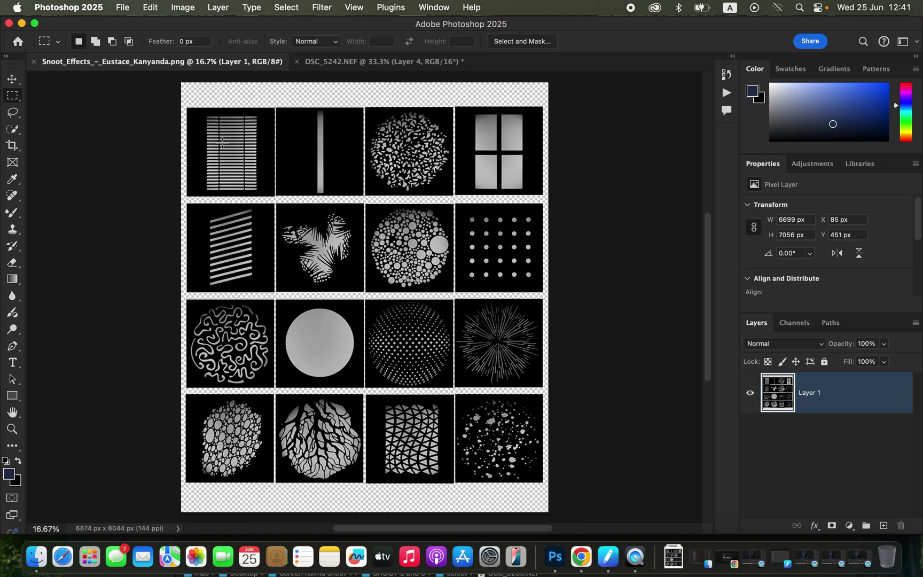
pyautogui.click(368, 63)
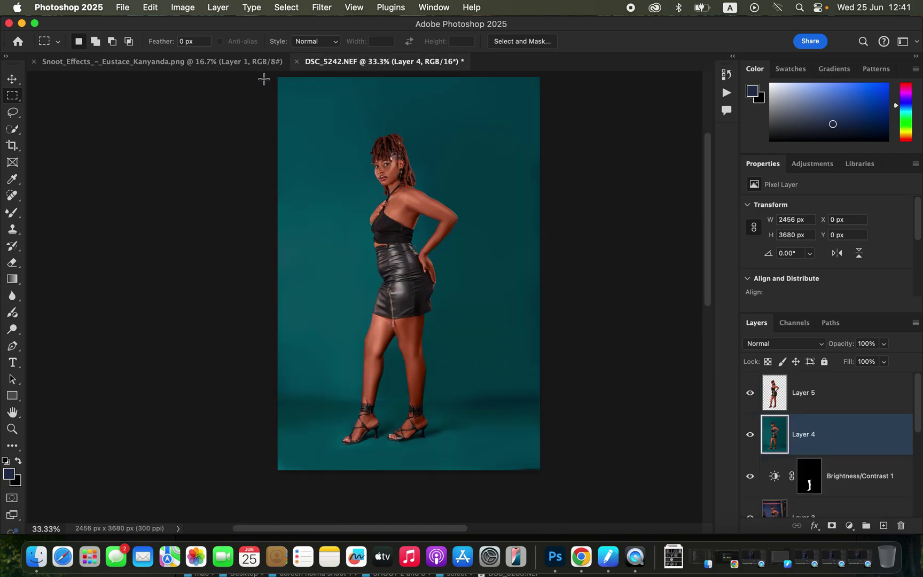
pyautogui.click(229, 62)
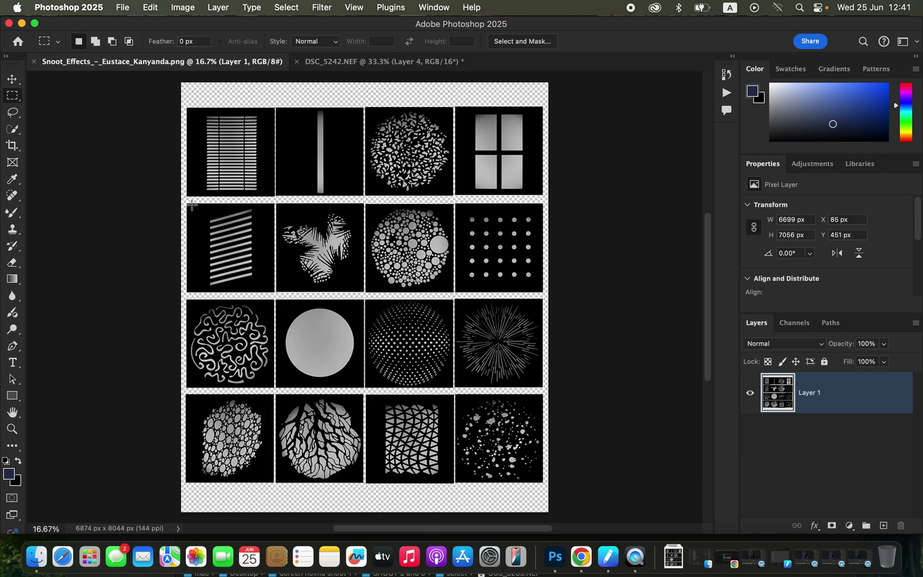
pyautogui.moveTo(192, 205); pyautogui.dragTo(269, 292)
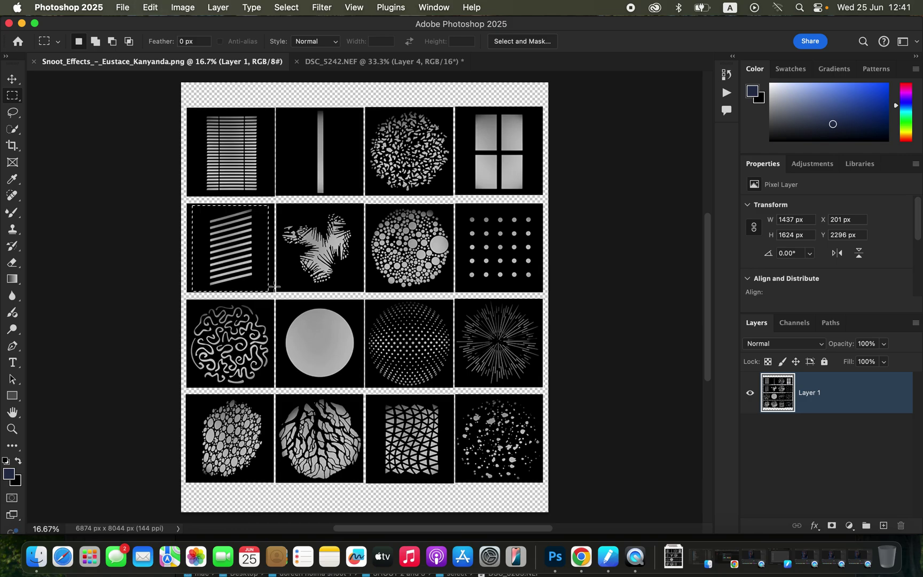
pyautogui.click(387, 61)
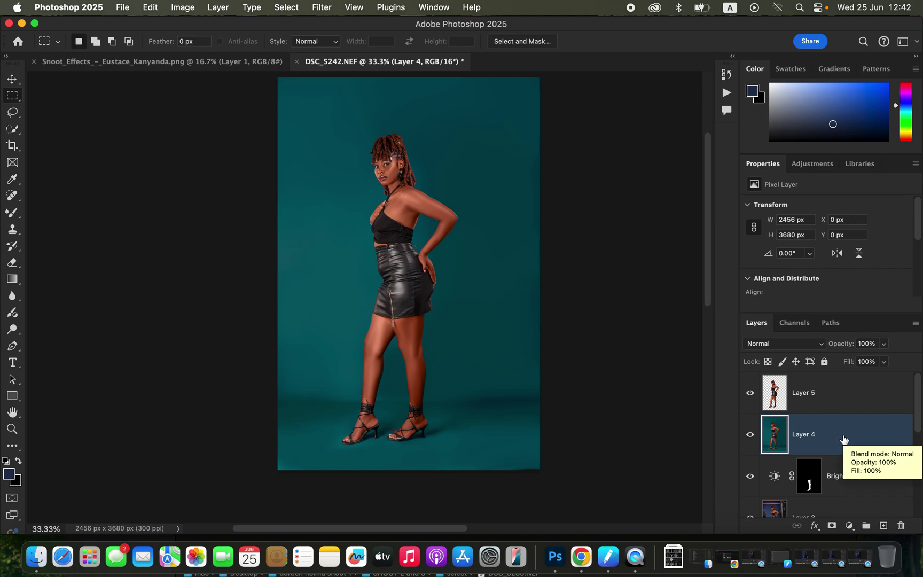
pyautogui.press('super+v')
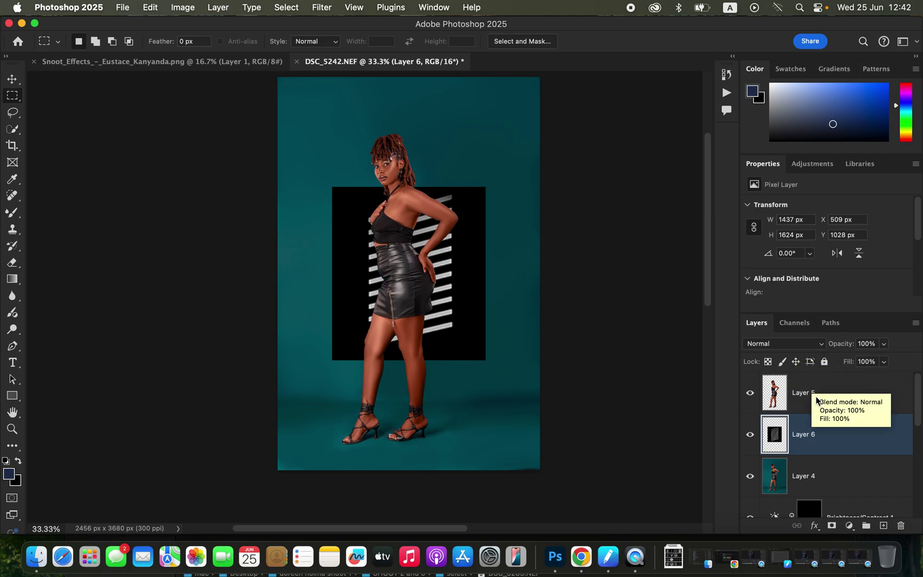
# Convert the pasted blinds layer to a smart object, scale it to about 147%, and place it behind the model's head and torso.
pyautogui.rightClick(851, 445)
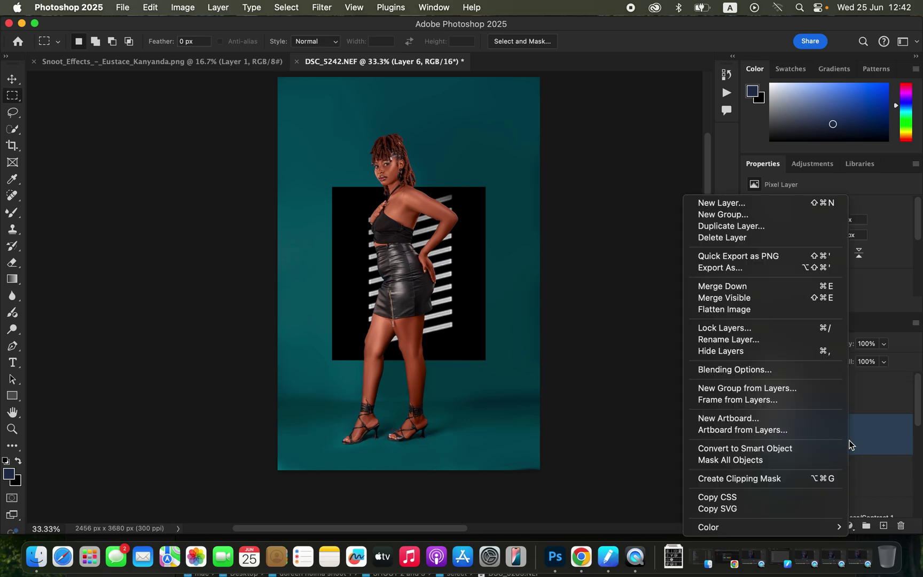
pyautogui.click(778, 448)
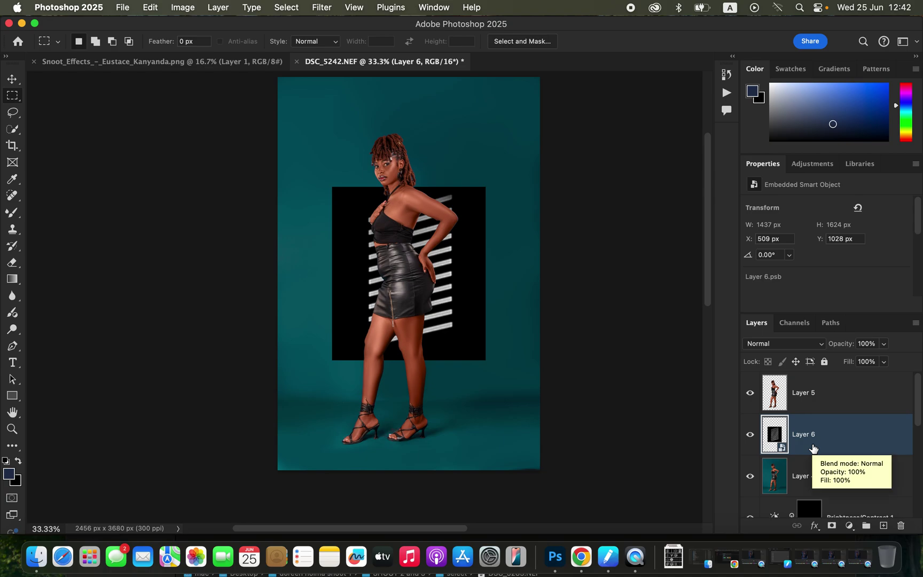
pyautogui.press('super+t')
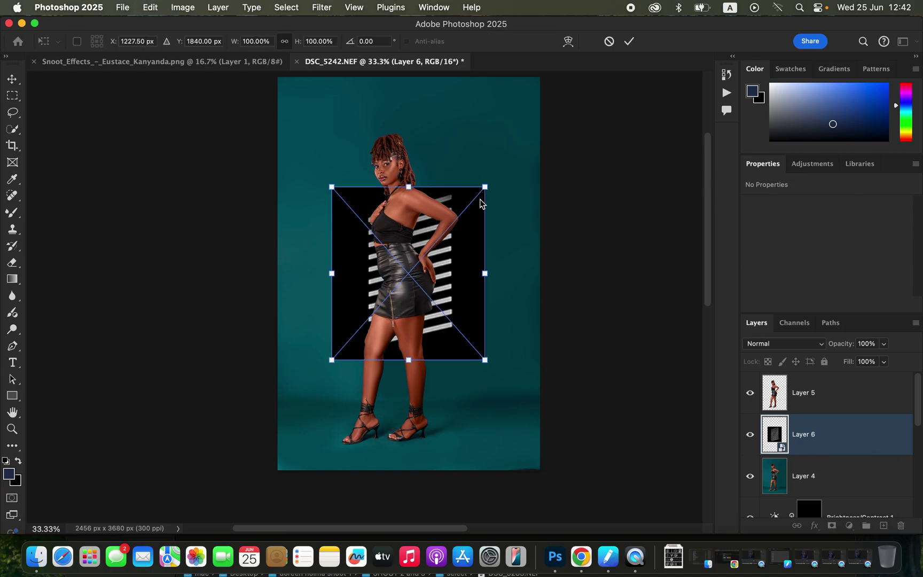
pyautogui.moveTo(484, 188); pyautogui.dragTo(520, 121)
pyautogui.keyDown('alt'); pyautogui.click(452, 171); pyautogui.keyUp('alt')
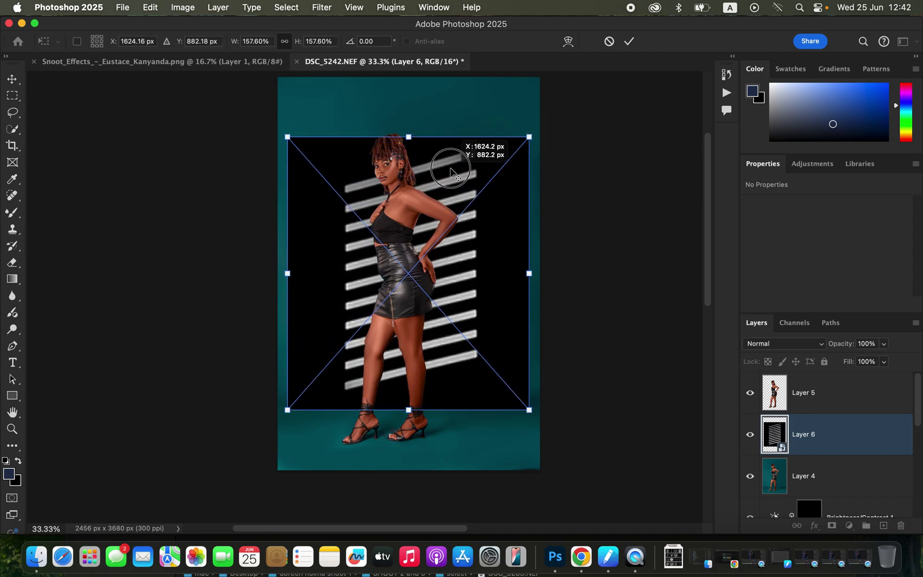
pyautogui.moveTo(450, 169); pyautogui.dragTo(462, 152)
pyautogui.moveTo(526, 112); pyautogui.dragTo(520, 117)
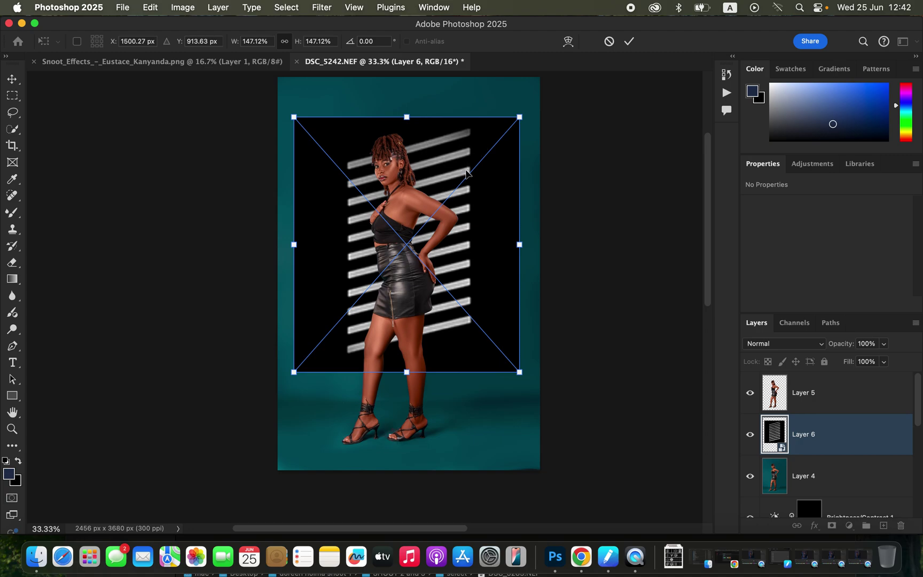
pyautogui.press('Return')
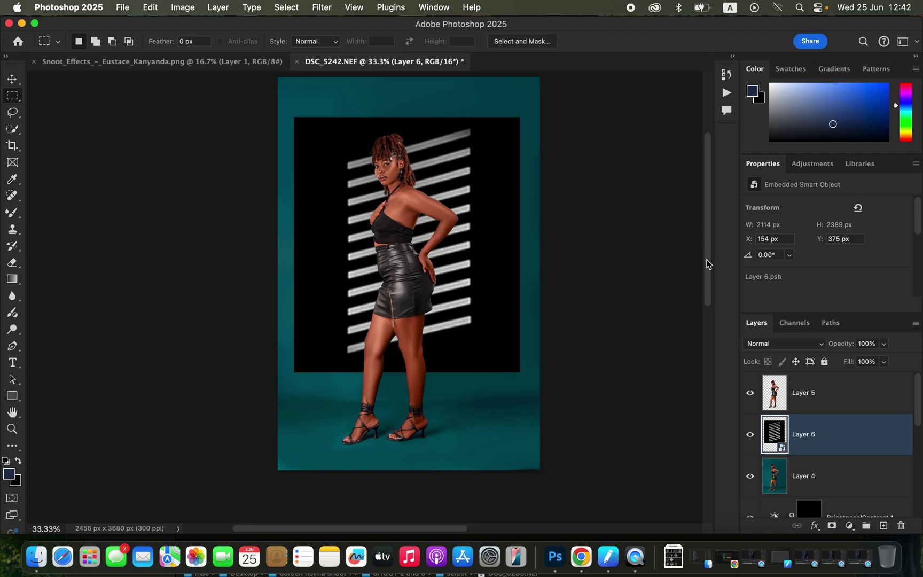
# Set the blinds layer's blend mode to Screen and soften its light stripes with a Gaussian Blur.
pyautogui.click(784, 346)
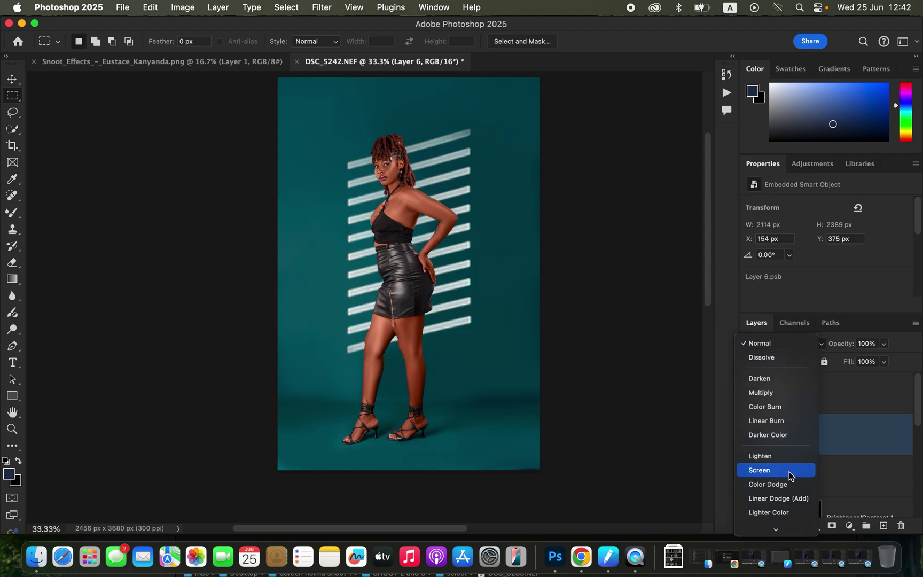
pyautogui.click(789, 474)
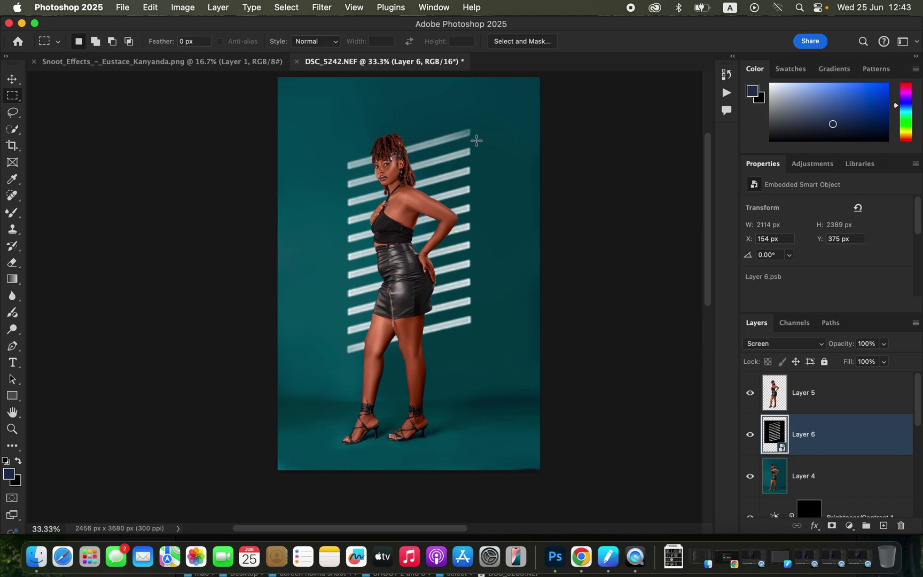
pyautogui.click(319, 8)
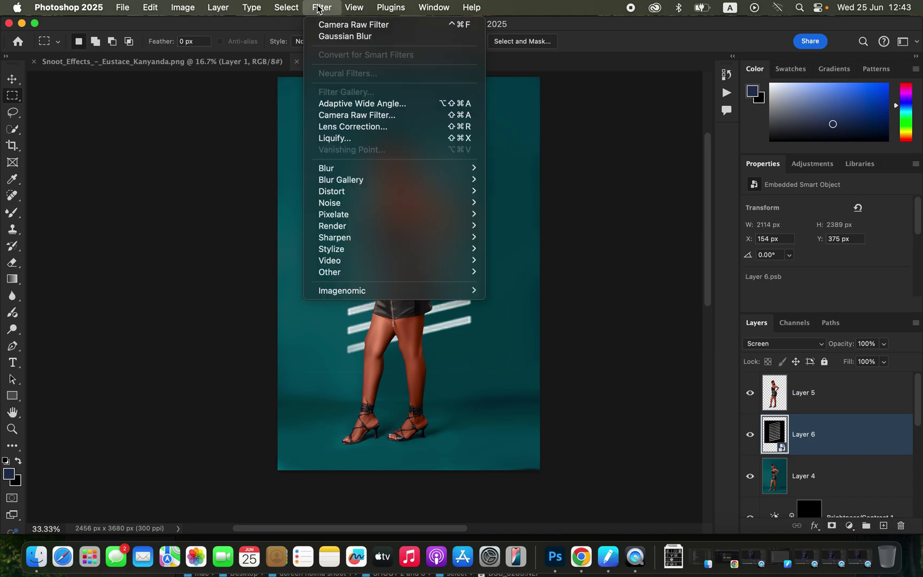
pyautogui.moveTo(354, 169)
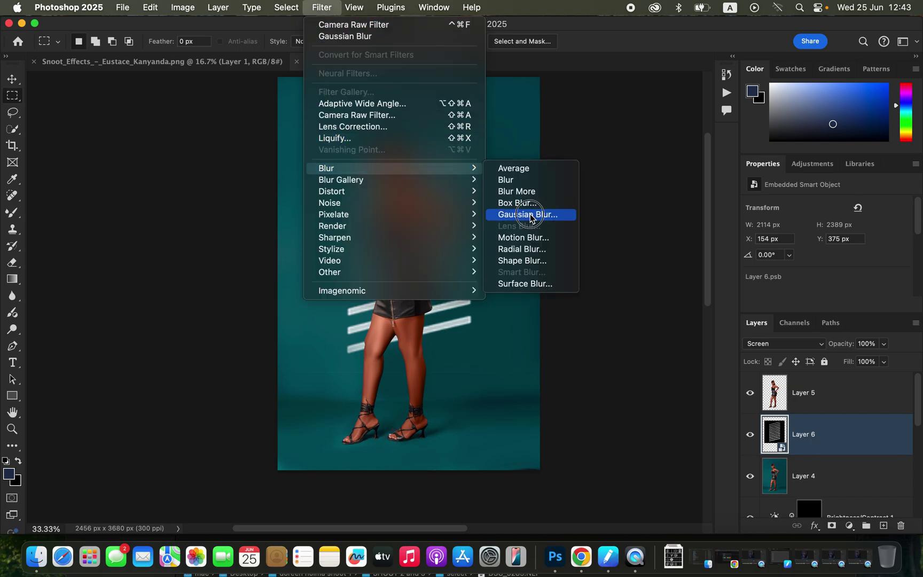
pyautogui.click(530, 214)
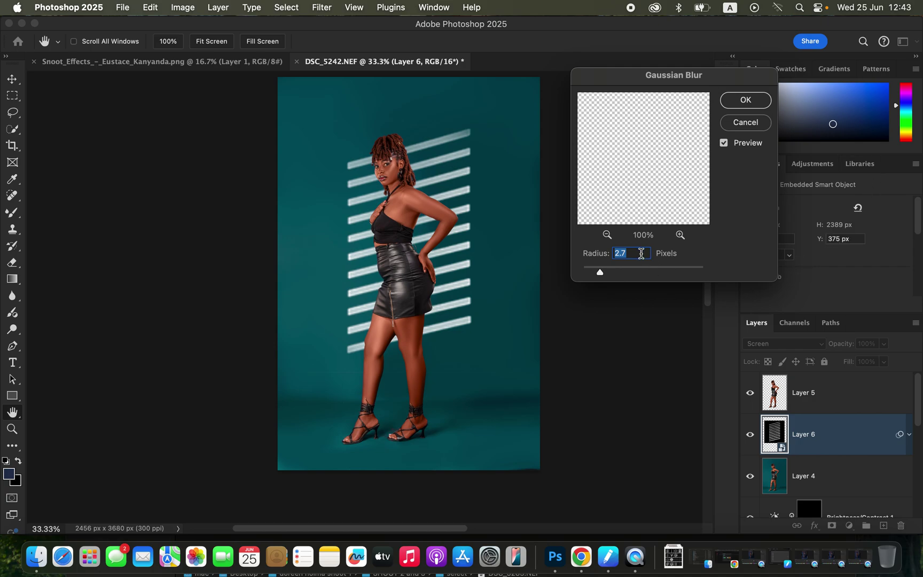
pyautogui.moveTo(600, 273); pyautogui.dragTo(633, 274)
pyautogui.click(747, 107)
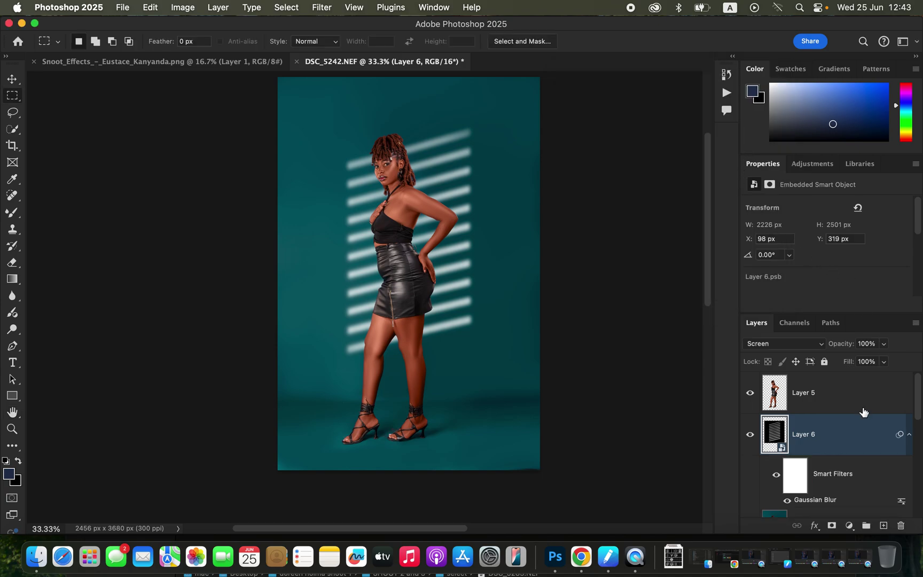
# Tint the light stripes teal with a clipped, colorized Hue/Saturation adjustment at hue 169 and saturation 24.
pyautogui.click(848, 526)
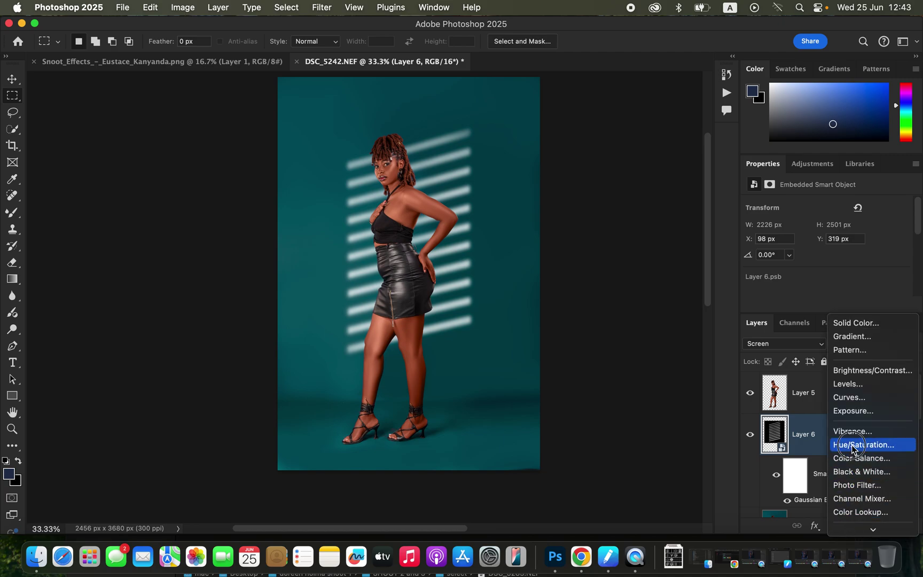
pyautogui.click(852, 447)
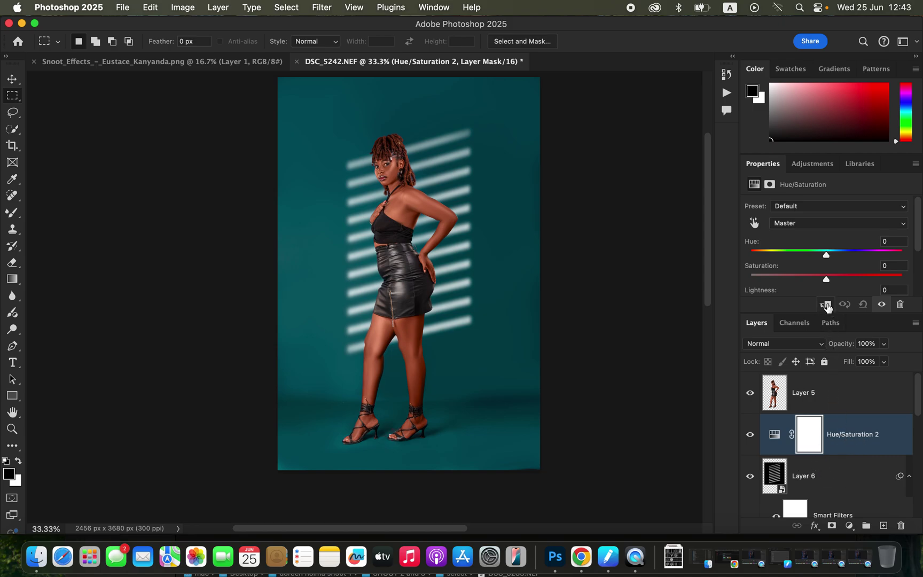
pyautogui.click(827, 305)
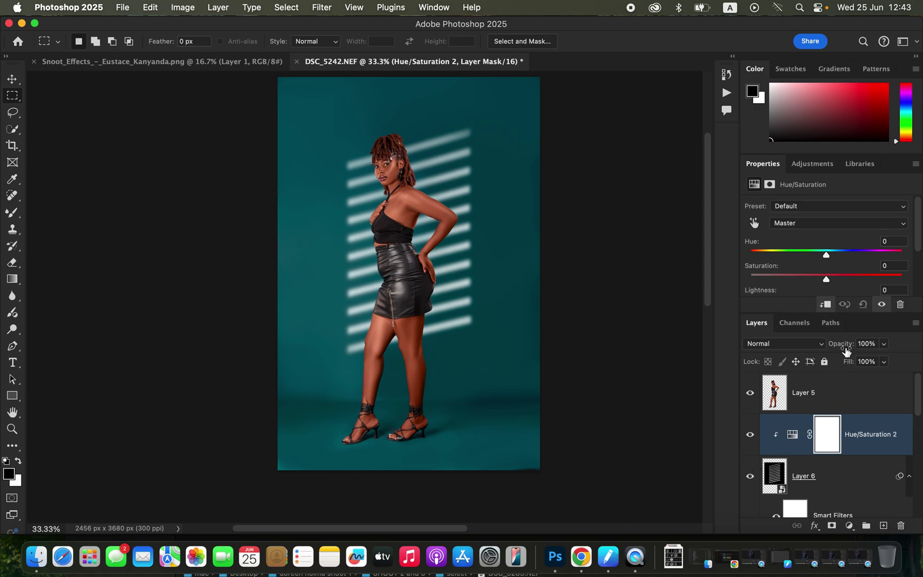
pyautogui.scroll(-3, 852, 280)
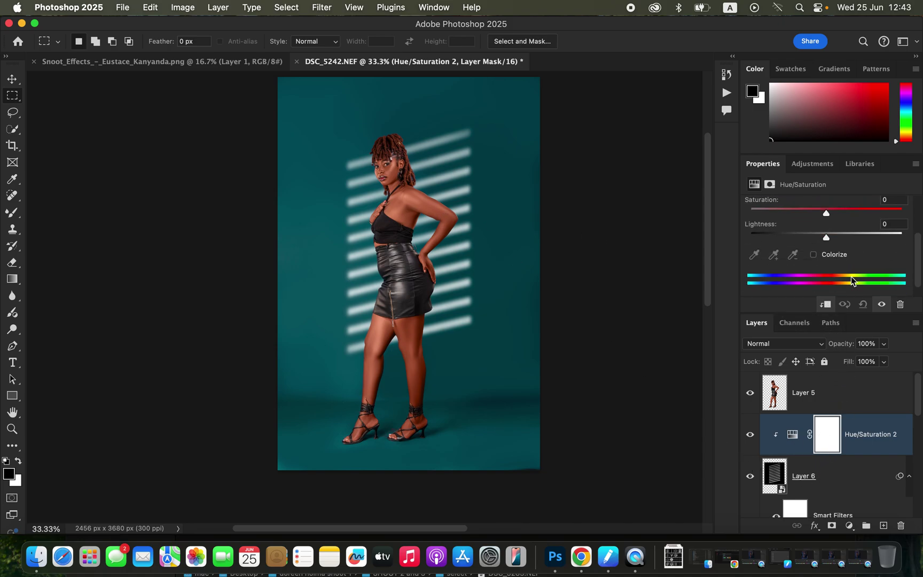
pyautogui.click(814, 246)
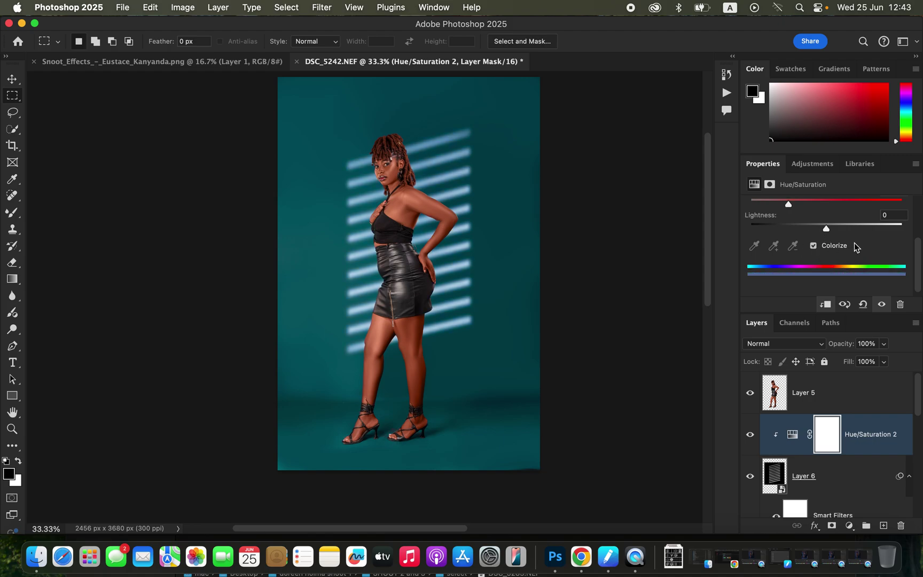
pyautogui.moveTo(919, 274); pyautogui.dragTo(917, 243)
pyautogui.moveTo(853, 224); pyautogui.dragTo(823, 226)
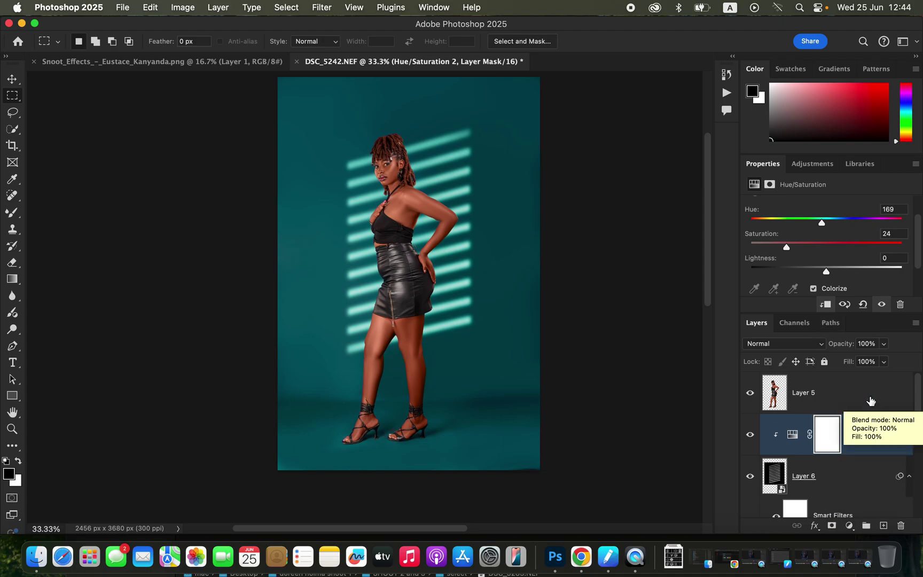
# Add a Selective Color adjustment above Layer 5 and set its Blacks to Cyan +13 and Black +1.
pyautogui.click(870, 401)
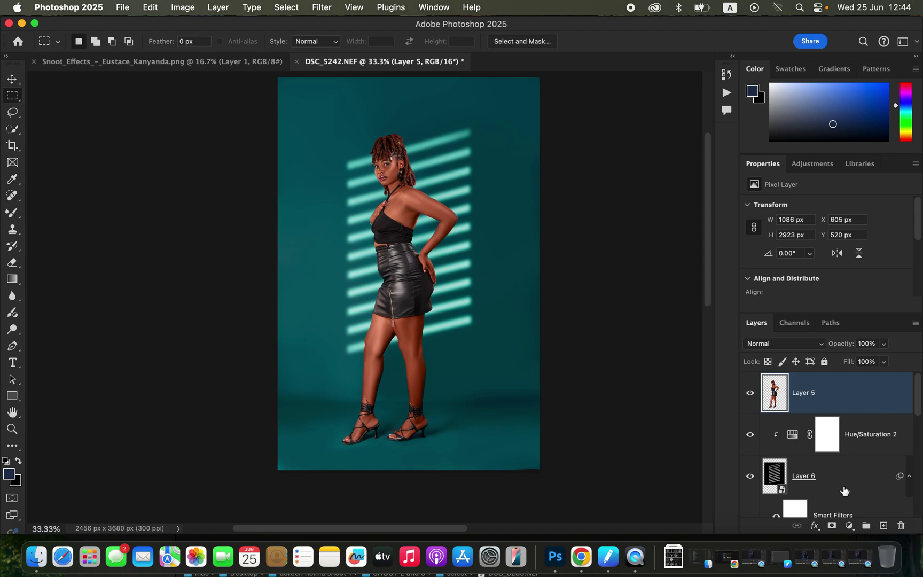
pyautogui.click(850, 526)
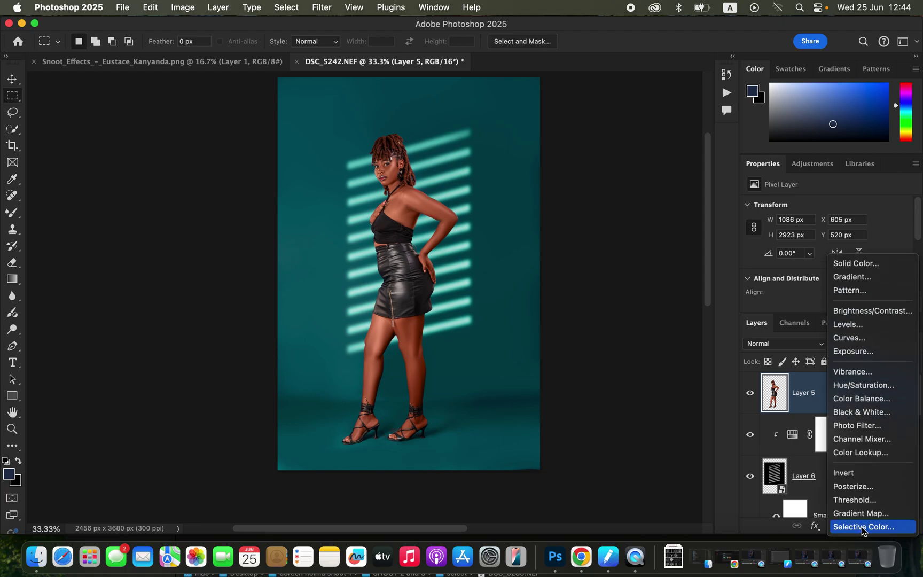
pyautogui.click(862, 527)
pyautogui.click(823, 223)
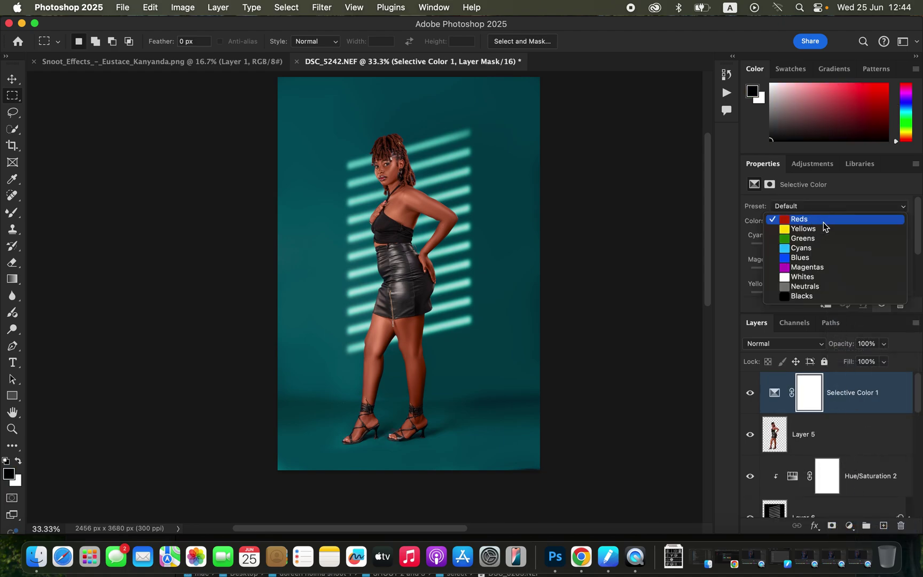
pyautogui.click(823, 296)
pyautogui.moveTo(829, 247); pyautogui.dragTo(838, 248)
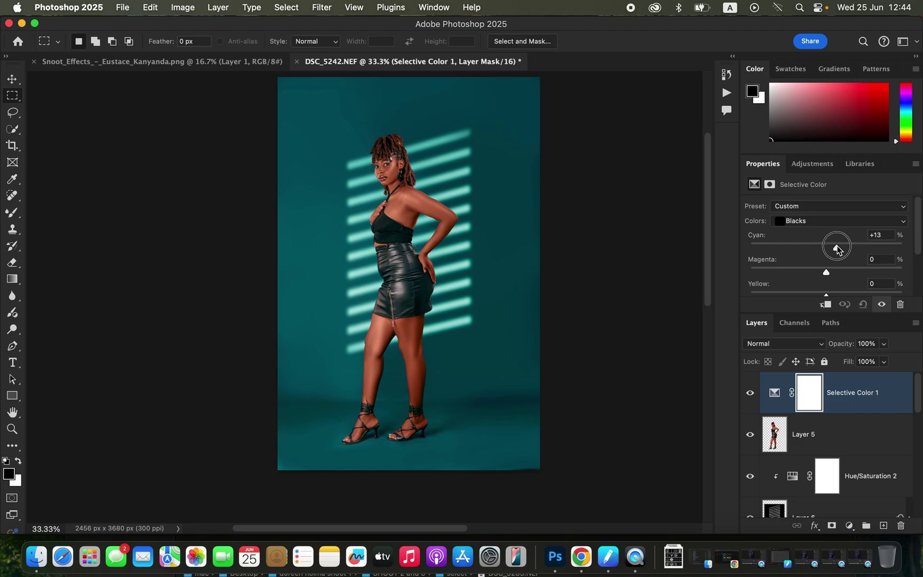
pyautogui.moveTo(837, 249); pyautogui.dragTo(837, 249)
pyautogui.scroll(-2, 917, 241)
pyautogui.scroll(-2, 908, 256)
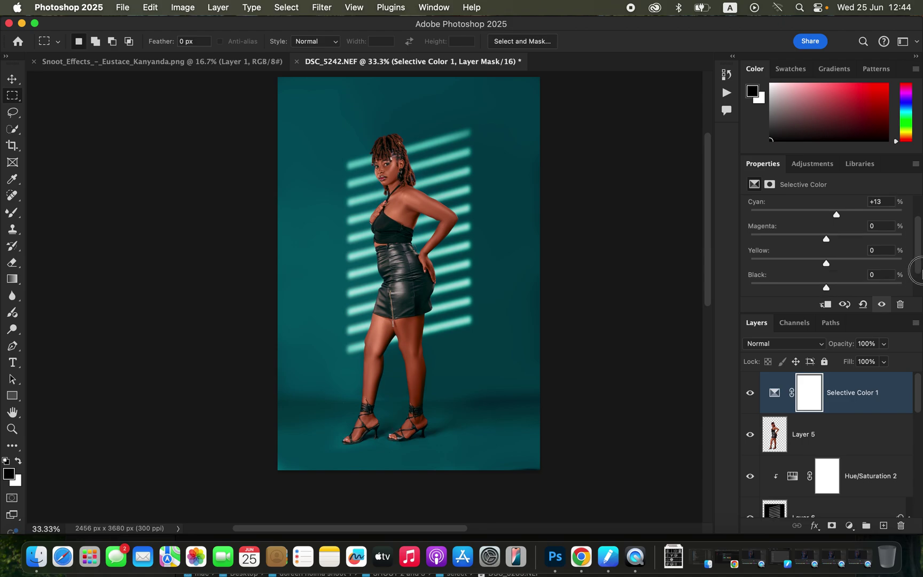
pyautogui.moveTo(826, 263); pyautogui.dragTo(827, 264)
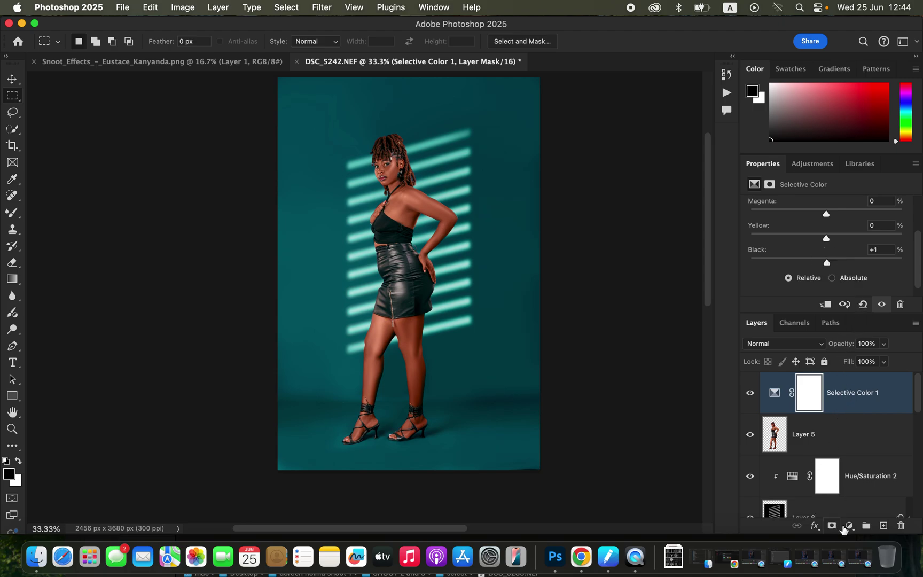
# Add a Hue/Saturation adjustment above the Selective Color layer with saturation -72 and invert its mask to black.
pyautogui.click(849, 526)
pyautogui.click(875, 419)
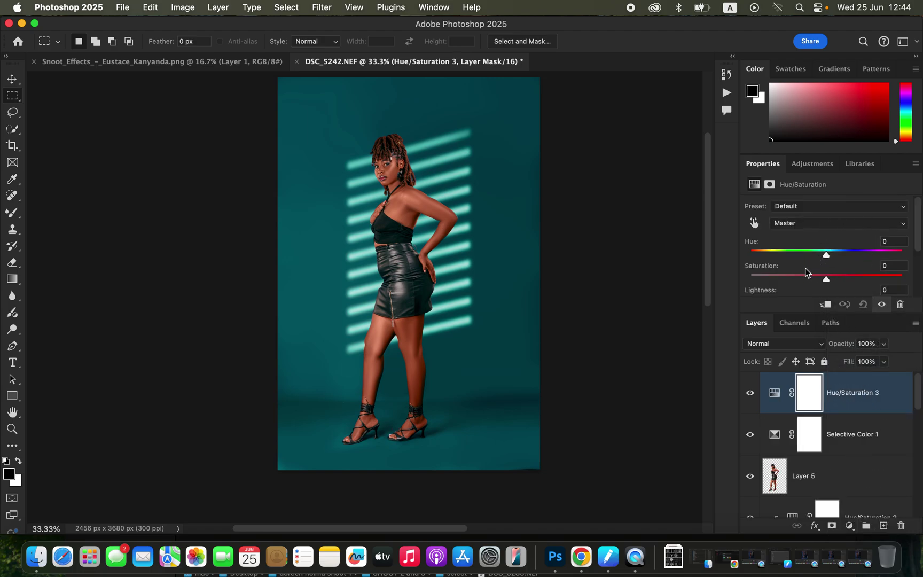
pyautogui.click(817, 223)
pyautogui.click(818, 225)
pyautogui.moveTo(827, 279); pyautogui.dragTo(772, 280)
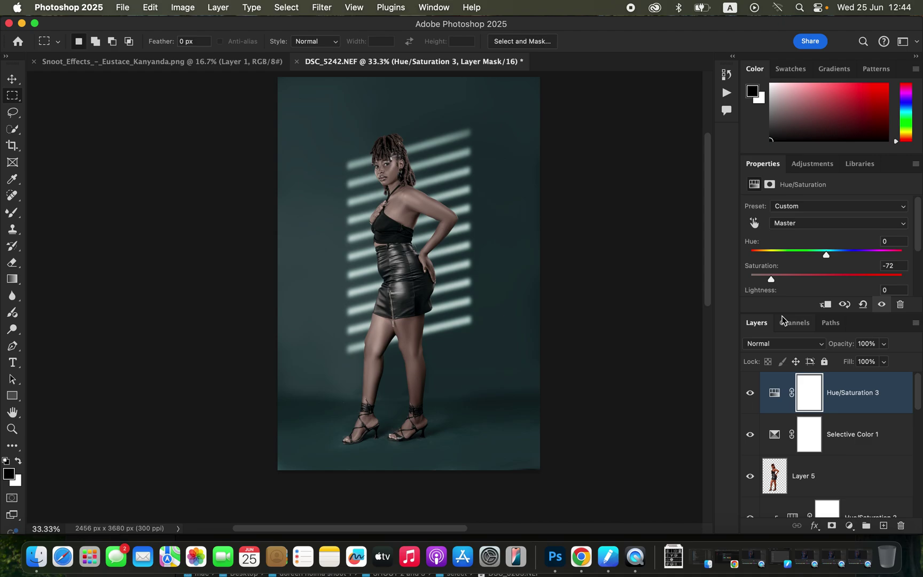
pyautogui.press('super+i')
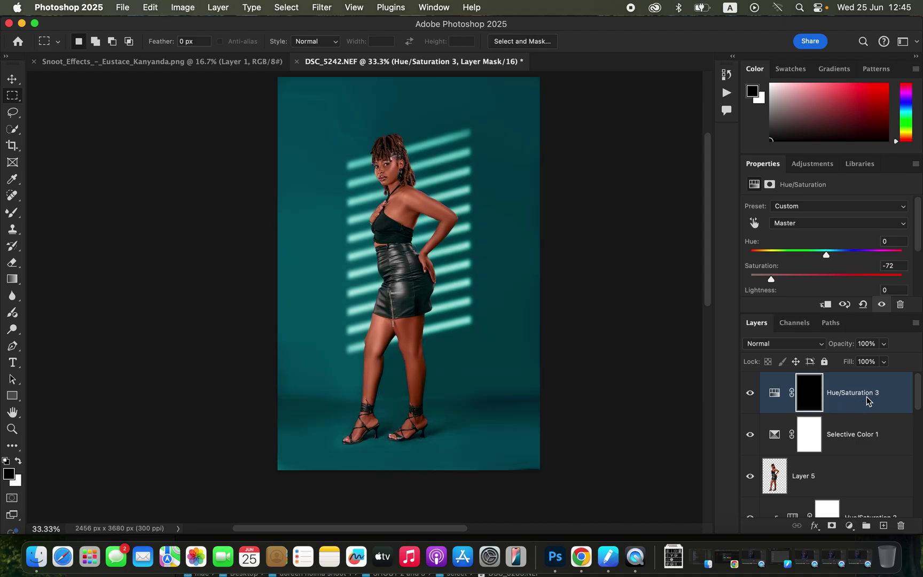
# Set up a white Brush reduced to 6 px for detail work around the model's face on the Hue/Saturation mask.
pyautogui.click(14, 213)
pyautogui.click(64, 212)
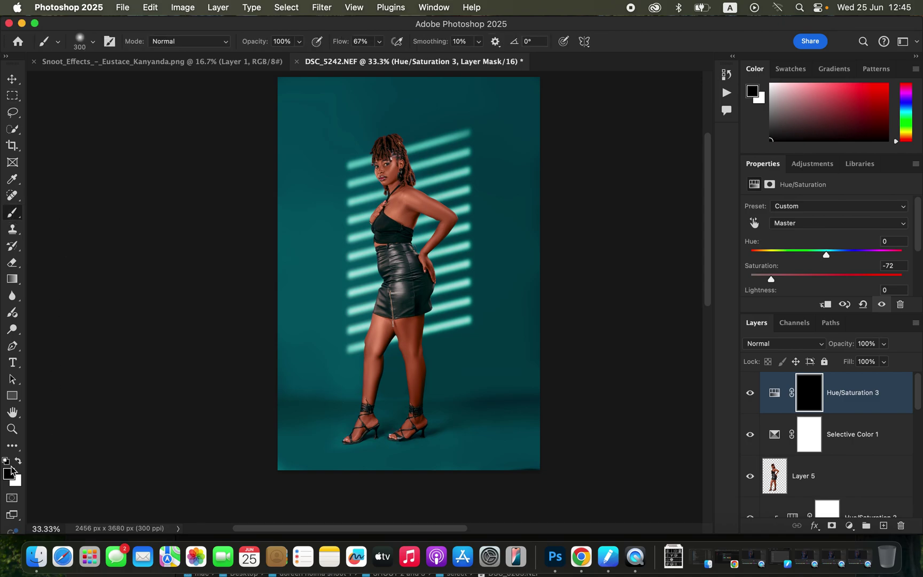
pyautogui.press('x')
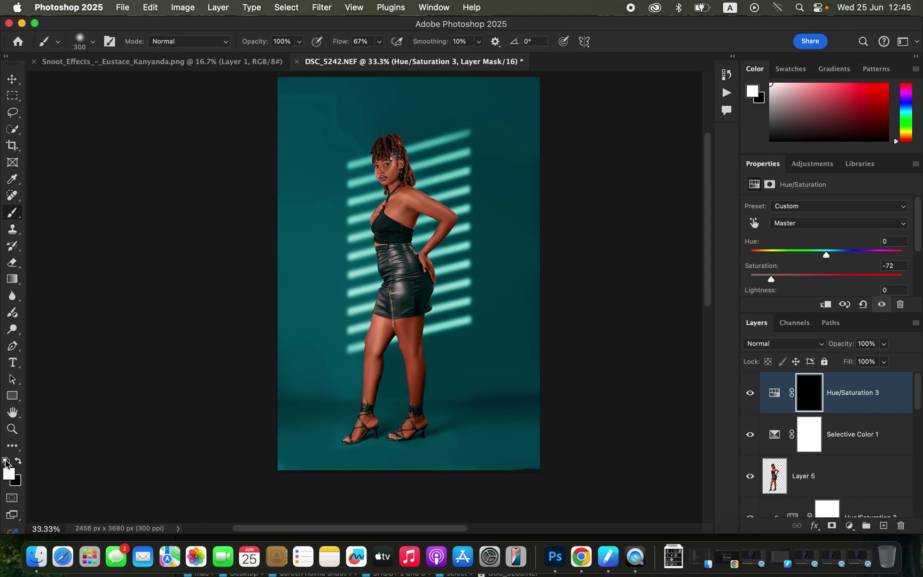
pyautogui.click(18, 461)
pyautogui.click(19, 463)
pyautogui.click(19, 460)
pyautogui.click(17, 461)
pyautogui.press('super+equal')
pyautogui.press('super+equal')
pyautogui.press('super+equal')
pyautogui.press('super+equal')
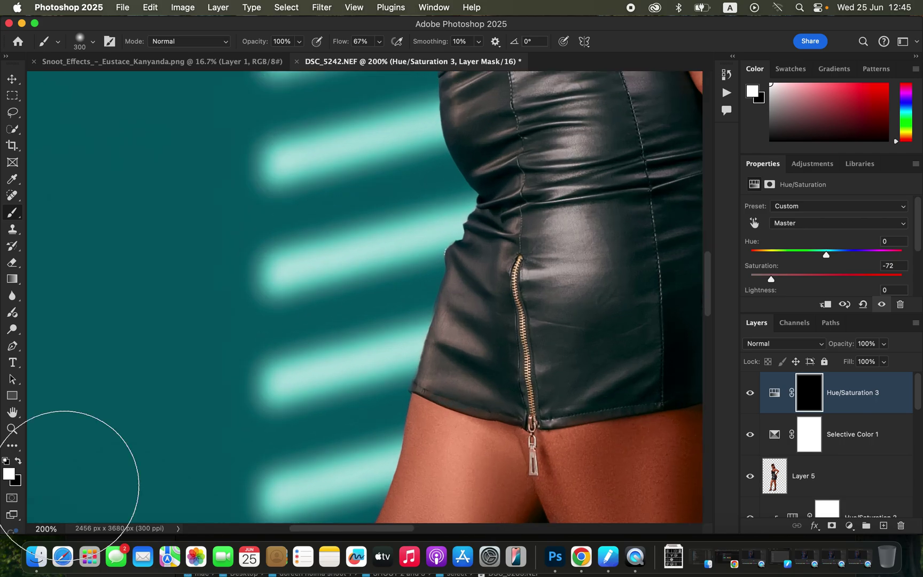
pyautogui.scroll(15, 532, 203)
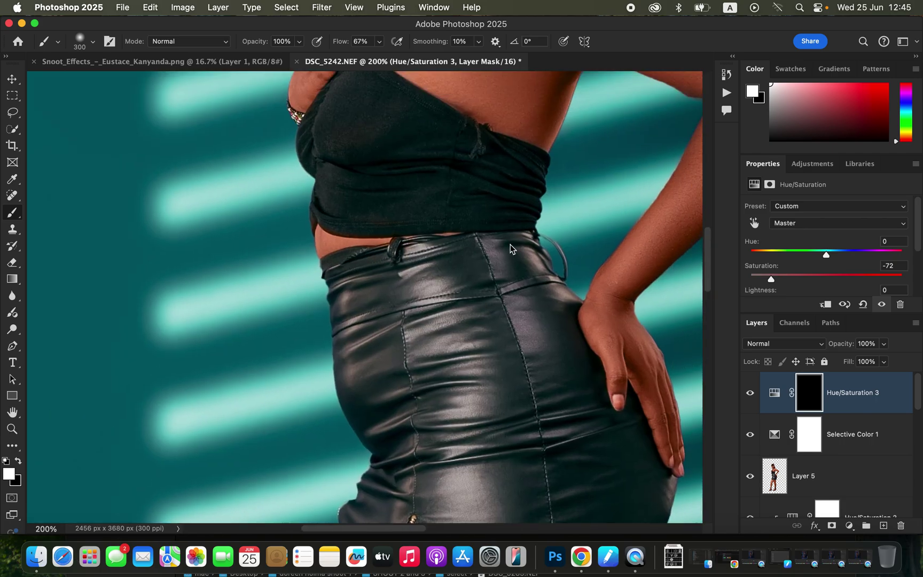
pyautogui.scroll(5, 508, 314)
pyautogui.press('[')
pyautogui.press('[')
pyautogui.press('[')
pyautogui.press('[')
pyautogui.press('[')
pyautogui.press('[')
pyautogui.press('[')
pyautogui.press('[')
pyautogui.press('[')
pyautogui.press('[')
pyautogui.press('[')
pyautogui.press('[')
pyautogui.press('[')
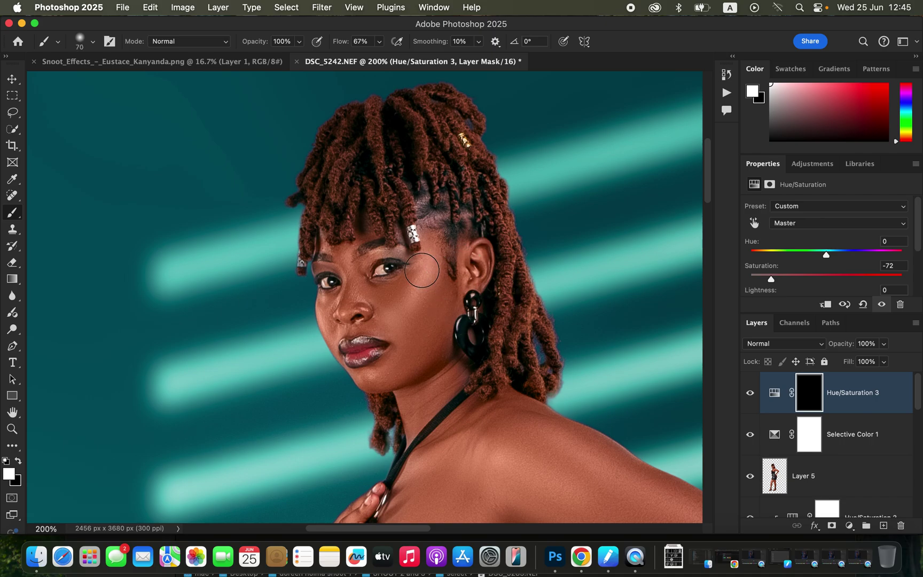
pyautogui.press('[')
pyautogui.press('[')
pyautogui.press('[')
# Add a Curves adjustment at the top of the layer stack and move its white point to input 170, output 255.
pyautogui.press('super+minus')
pyautogui.press('super+minus')
pyautogui.press('super+minus')
pyautogui.press('super+minus')
pyautogui.press('super+minus')
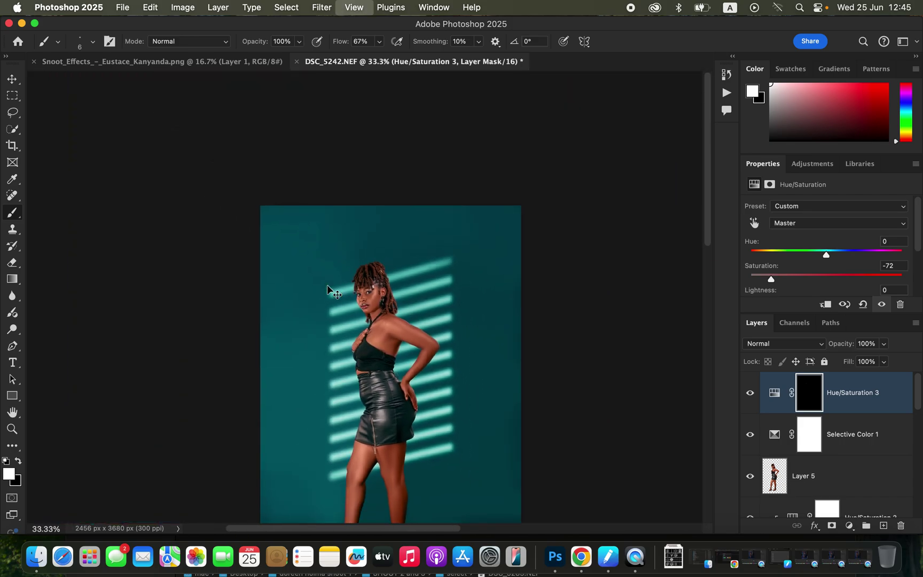
pyautogui.scroll(-3, 327, 285)
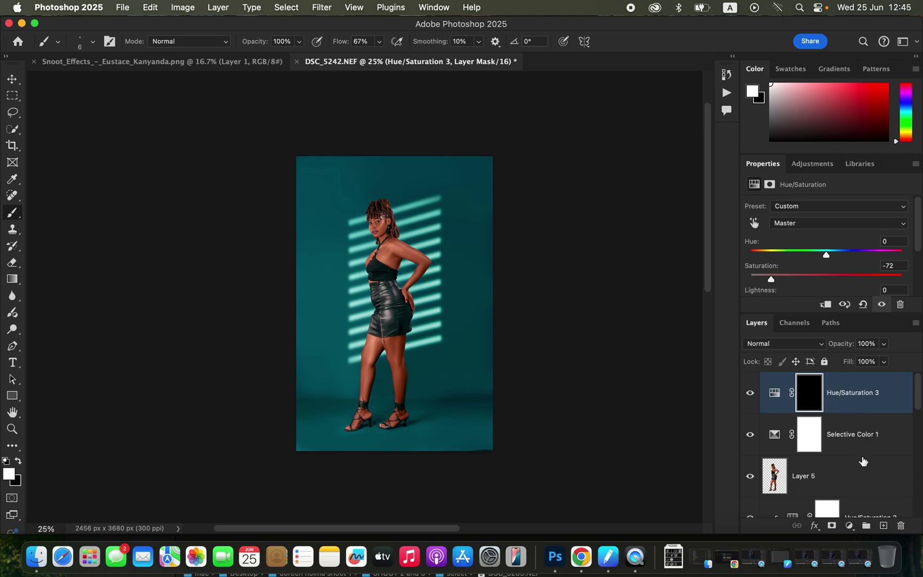
pyautogui.click(850, 527)
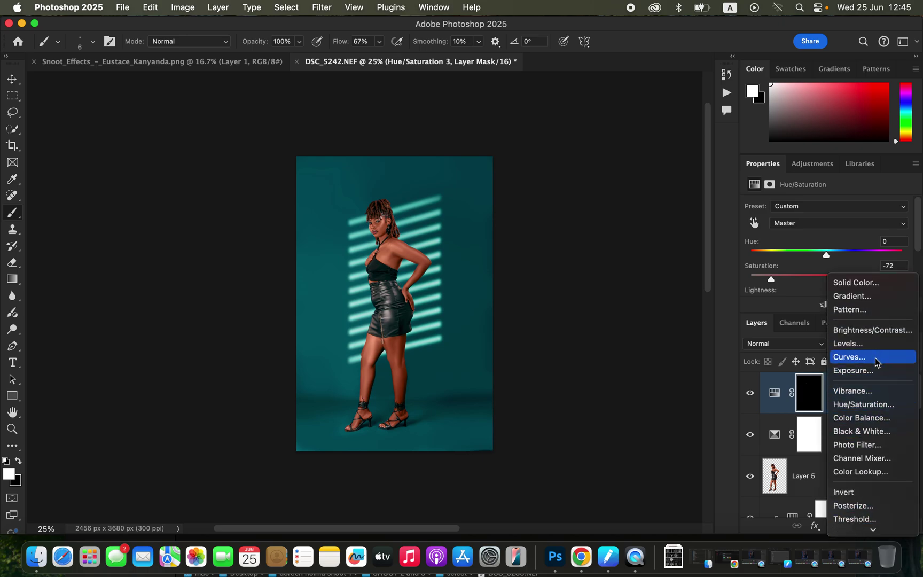
pyautogui.click(877, 357)
pyautogui.scroll(-5, 913, 270)
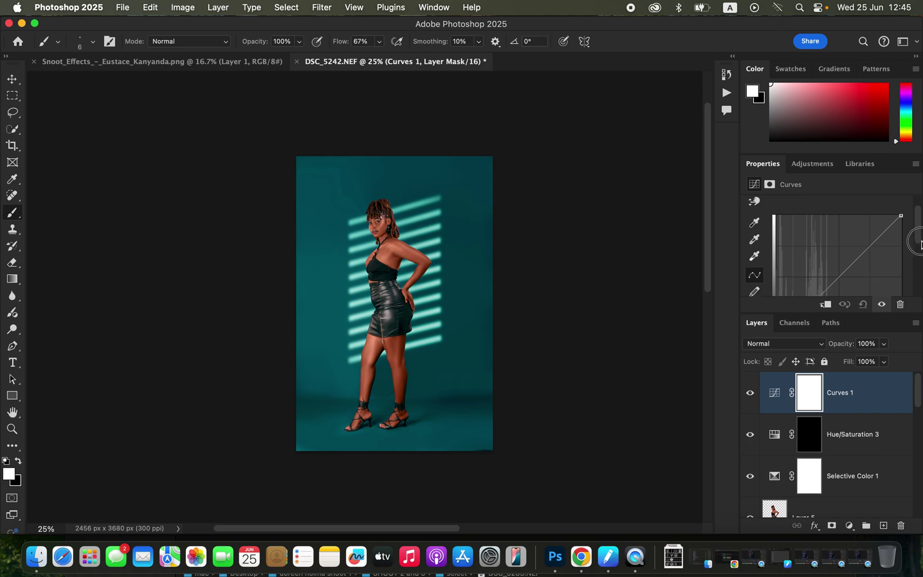
pyautogui.moveTo(902, 269); pyautogui.dragTo(860, 273)
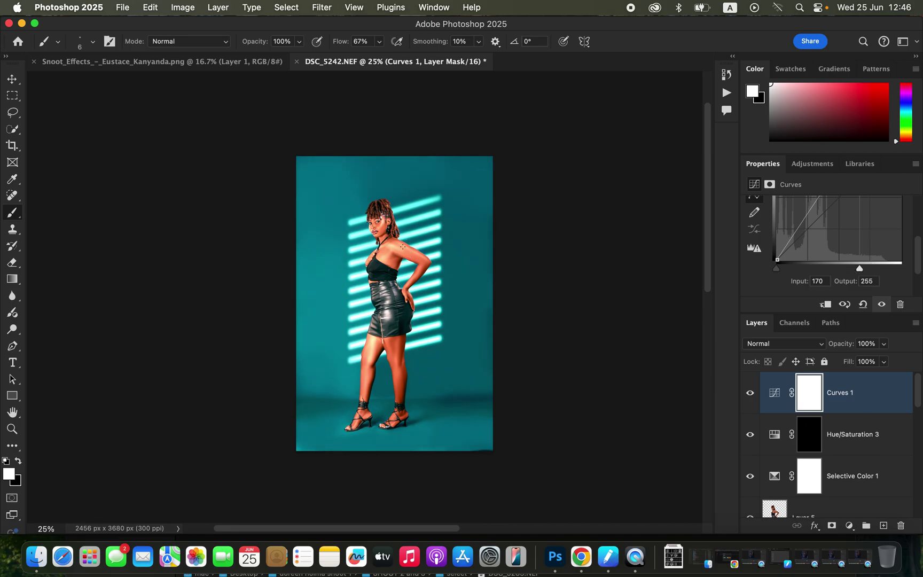
# Limit the Curves adjustment to bright tones by raising the Underlying Layer's dark Blend If threshold in its blending options.
pyautogui.rightClick(882, 408)
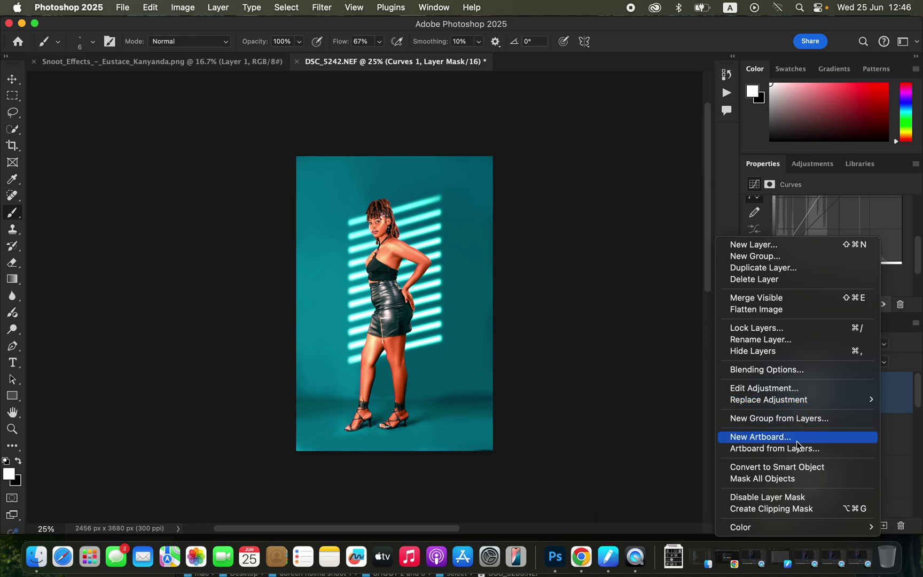
pyautogui.click(781, 370)
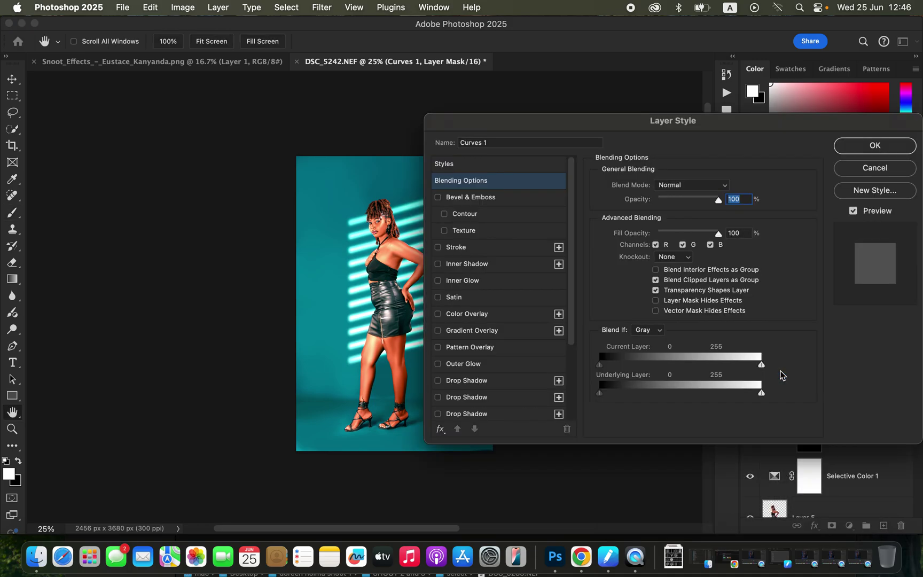
pyautogui.moveTo(718, 121); pyautogui.dragTo(786, 75)
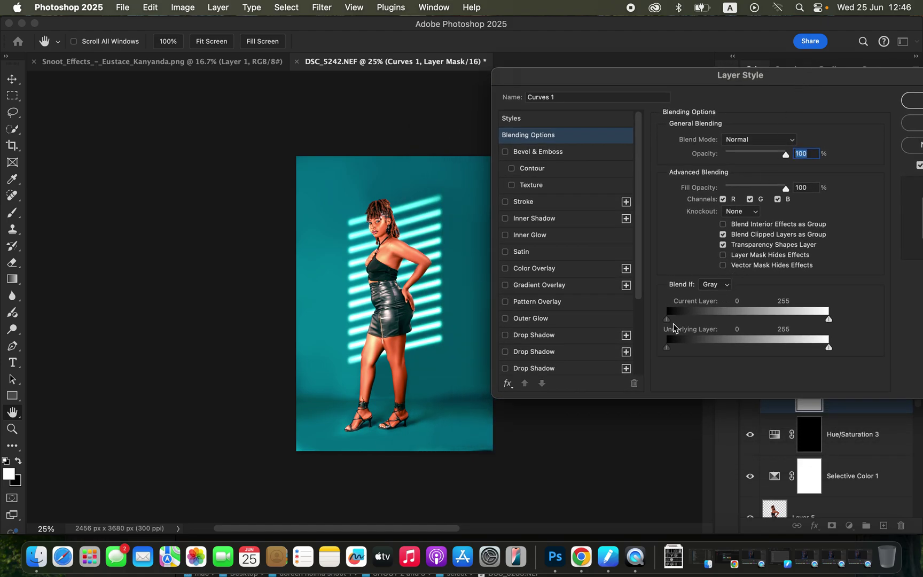
pyautogui.moveTo(670, 348); pyautogui.dragTo(765, 352)
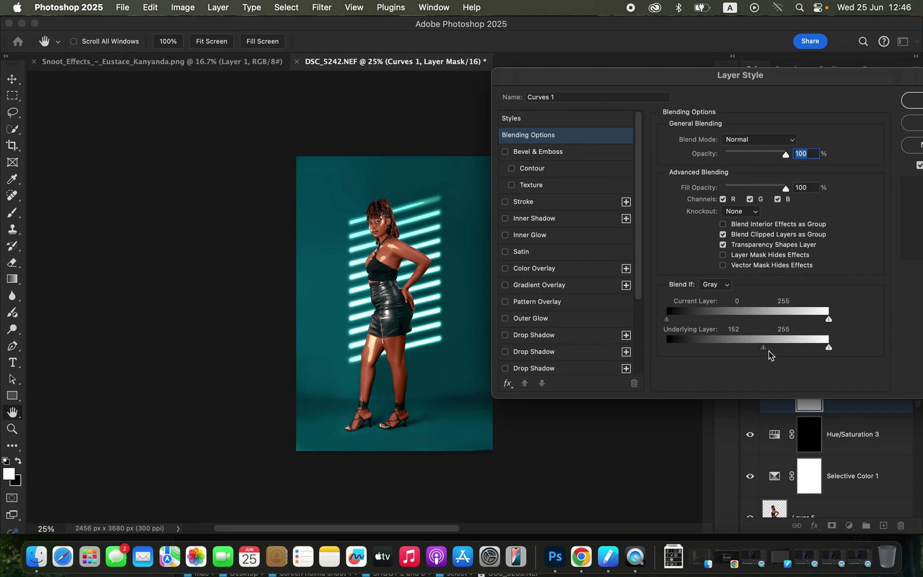
pyautogui.moveTo(764, 349); pyautogui.dragTo(785, 351)
pyautogui.moveTo(843, 74); pyautogui.dragTo(773, 88)
pyautogui.click(881, 110)
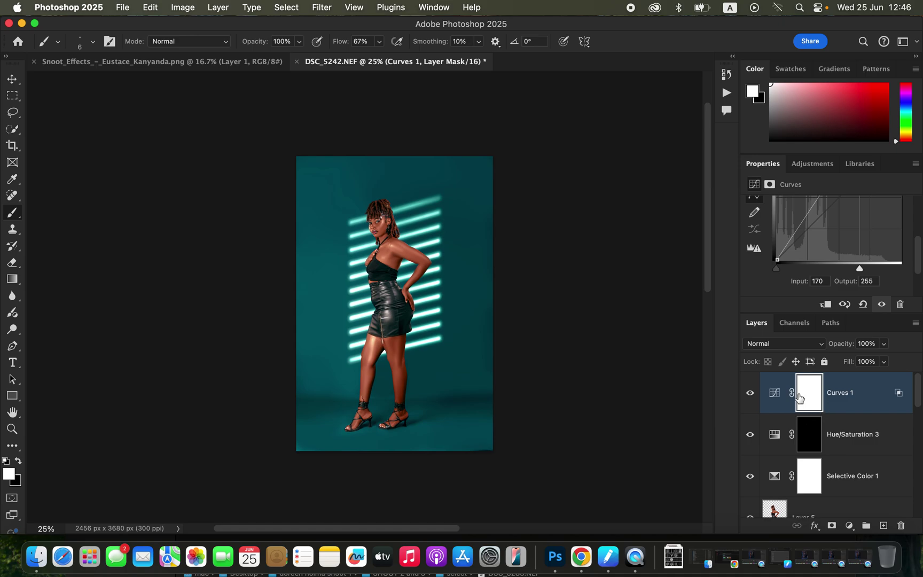
# Invert the Curves mask to black and paint a white stroke on the model's shoulder with a soft 70 px brush.
pyautogui.press('super+i')
pyautogui.press('super+equal')
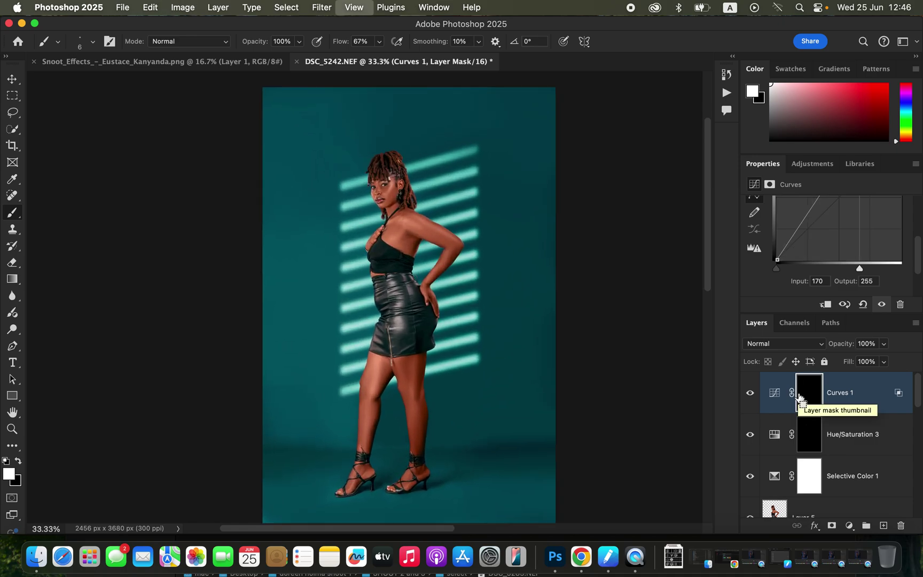
pyautogui.press('super+equal')
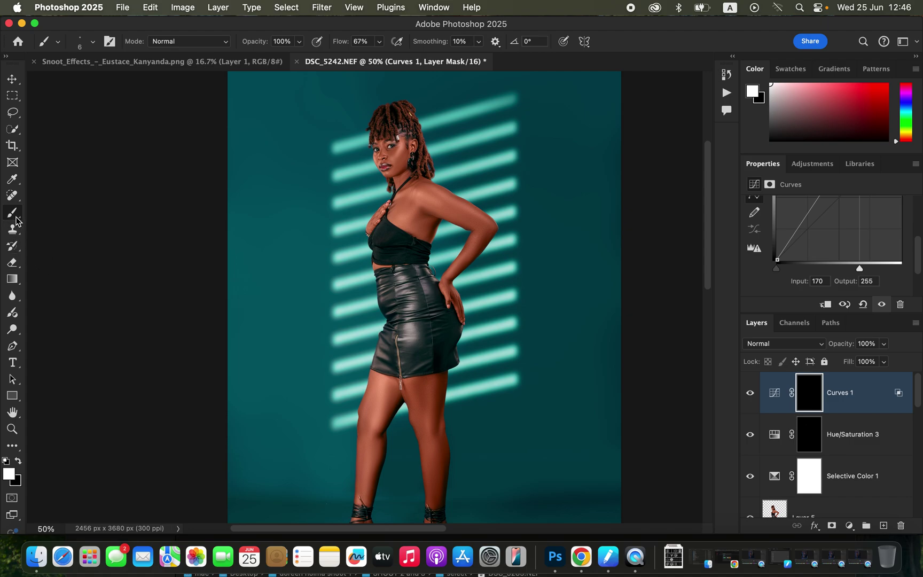
pyautogui.press(']')
pyautogui.press(']')
pyautogui.press(']')
pyautogui.press(']')
pyautogui.press(']')
pyautogui.press(']')
pyautogui.press(']')
pyautogui.moveTo(439, 199)
pyautogui.mouseDown()
pyautogui.moveTo(458, 209)
pyautogui.moveTo(444, 200)
pyautogui.mouseUp()
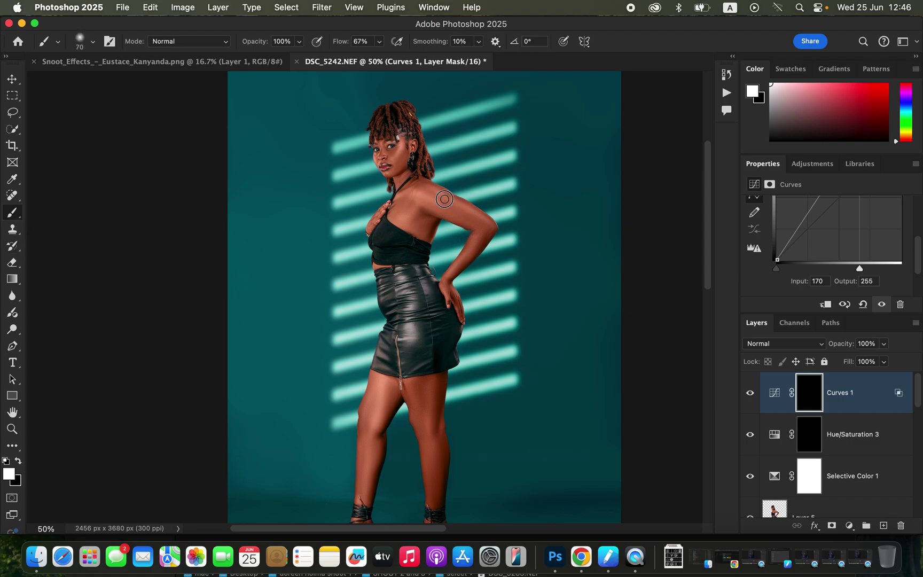
# Raise the brush flow to 100% and paint the Curves highlights in over the model's shoulder, upper arm and legs.
pyautogui.click(379, 43)
pyautogui.moveTo(378, 57); pyautogui.dragTo(402, 56)
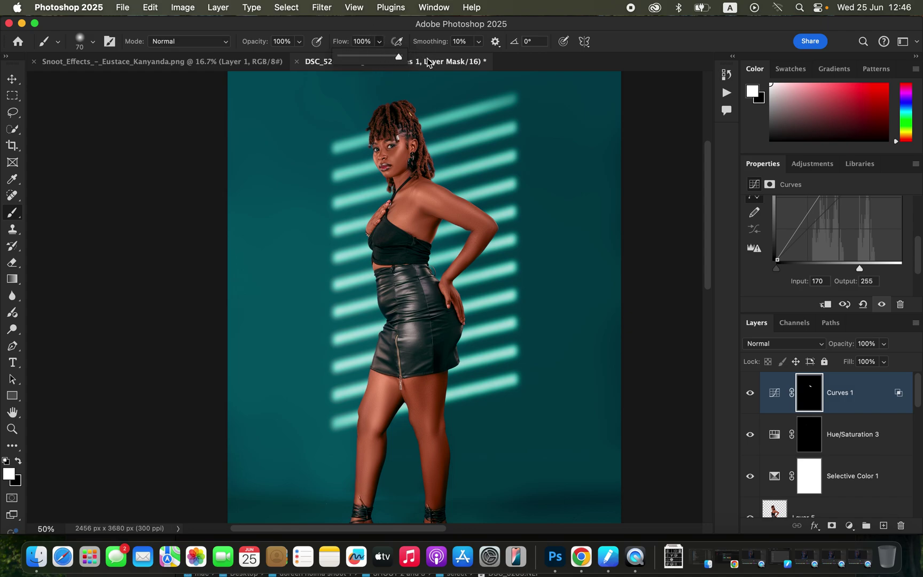
pyautogui.click(444, 204)
pyautogui.moveTo(477, 215)
pyautogui.mouseDown()
pyautogui.moveTo(434, 188)
pyautogui.moveTo(419, 194)
pyautogui.moveTo(427, 202)
pyautogui.mouseUp()
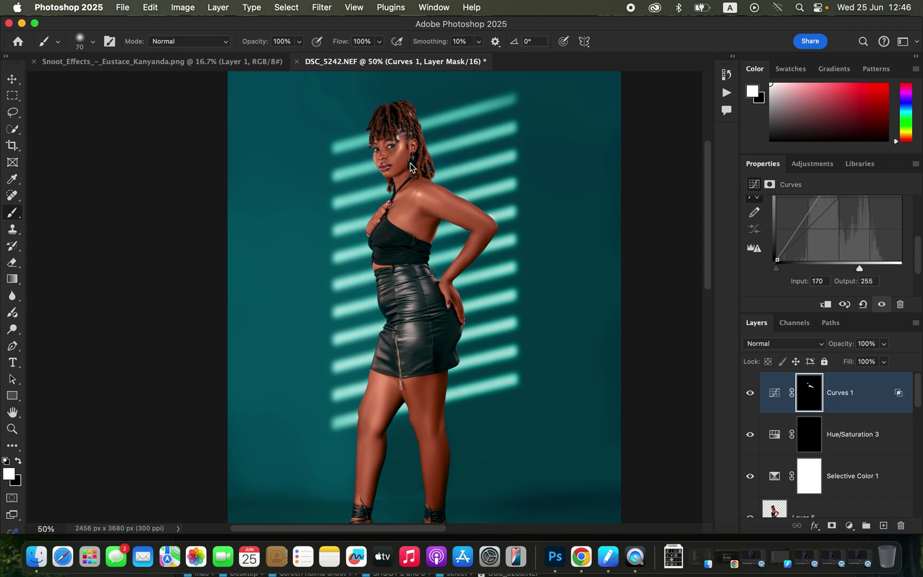
pyautogui.moveTo(379, 385)
pyautogui.mouseDown()
pyautogui.moveTo(369, 400)
pyautogui.moveTo(376, 430)
pyautogui.moveTo(382, 382)
pyautogui.moveTo(375, 415)
pyautogui.mouseUp()
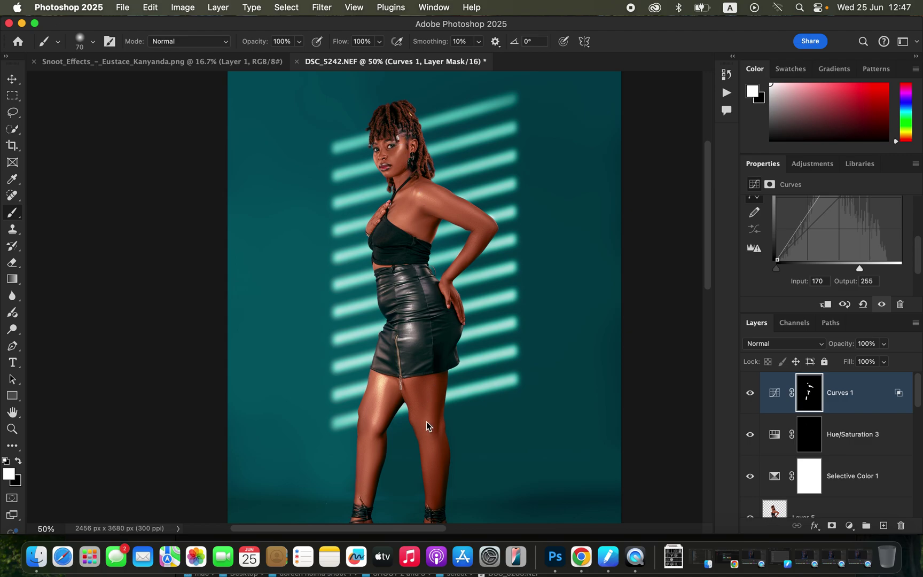
pyautogui.moveTo(427, 426); pyautogui.dragTo(434, 497)
# Reduce the Curves layer's opacity to 76%.
pyautogui.press('super+minus')
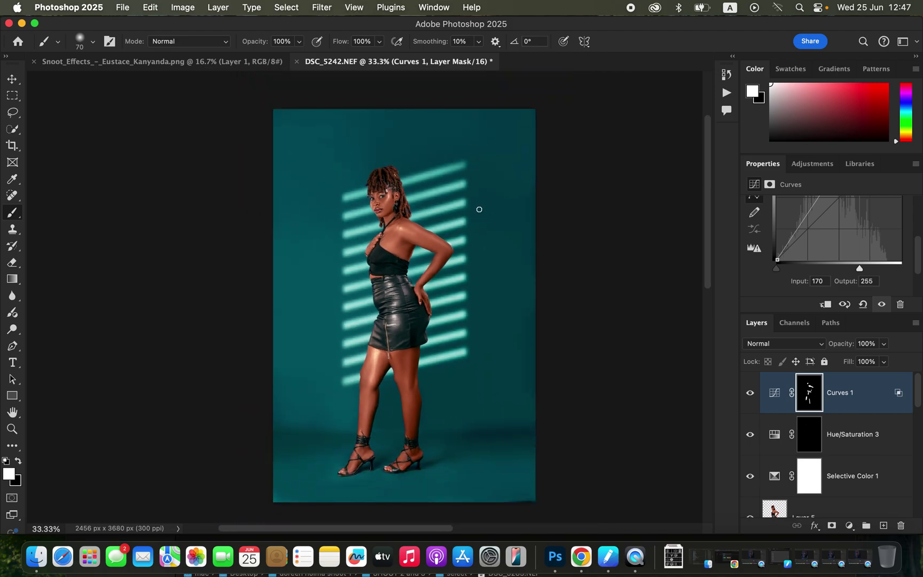
pyautogui.click(885, 344)
pyautogui.moveTo(888, 361); pyautogui.dragTo(870, 362)
# Compare the edited portrait with the original by toggling all layers except the Background off and on.
pyautogui.moveTo(919, 407); pyautogui.dragTo(918, 505)
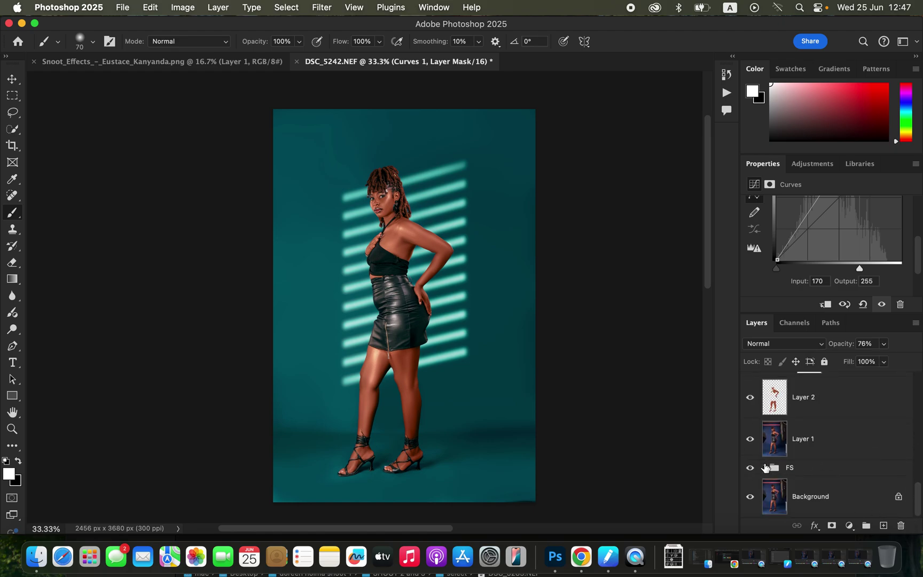
pyautogui.keyDown('alt'); pyautogui.click(750, 498); pyautogui.keyUp('alt')
pyautogui.keyDown('alt'); pyautogui.click(750, 498); pyautogui.keyUp('alt')
pyautogui.keyDown('alt'); pyautogui.click(751, 498); pyautogui.keyUp('alt')
pyautogui.keyDown('alt'); pyautogui.click(750, 499); pyautogui.keyUp('alt')
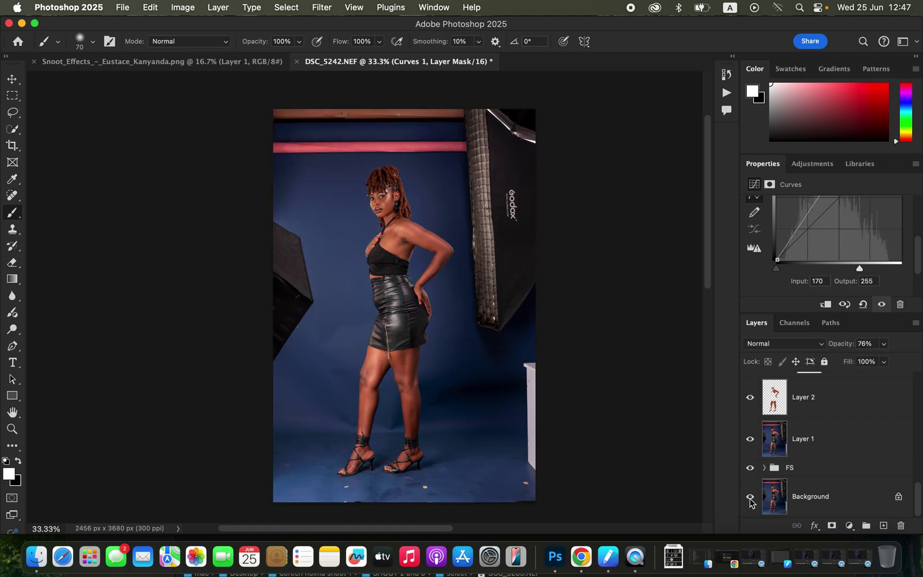
pyautogui.keyDown('alt'); pyautogui.click(750, 500); pyautogui.keyUp('alt')
pyautogui.keyDown('alt'); pyautogui.click(751, 501); pyautogui.keyUp('alt')
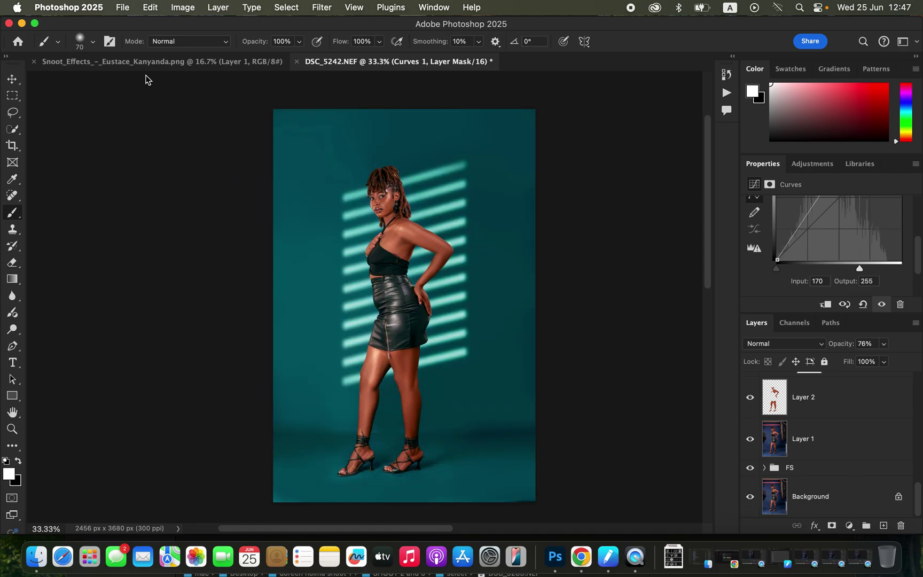
# Set up an Export As of the edited portrait as JPG with quality 7 and Bicubic Sharper resampling.
pyautogui.click(124, 9)
pyautogui.moveTo(179, 217)
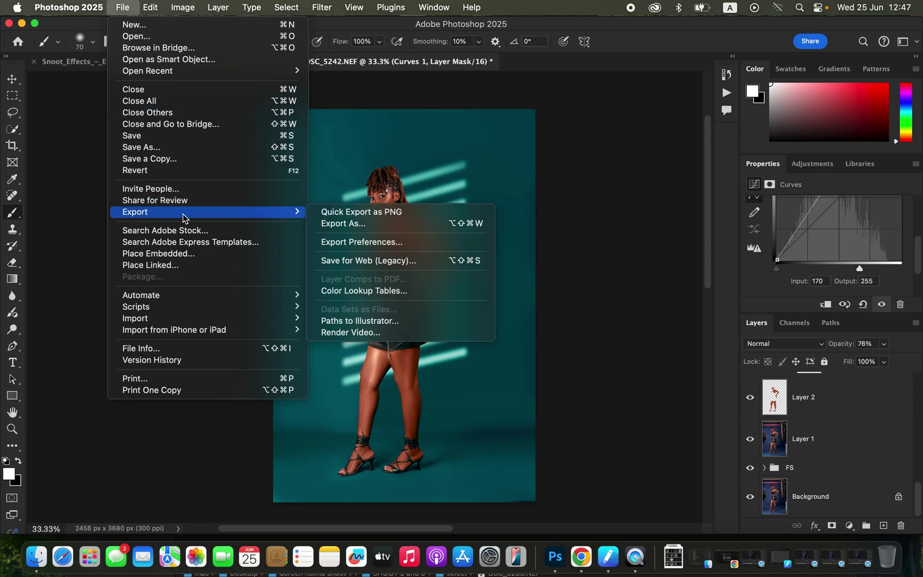
pyautogui.click(384, 223)
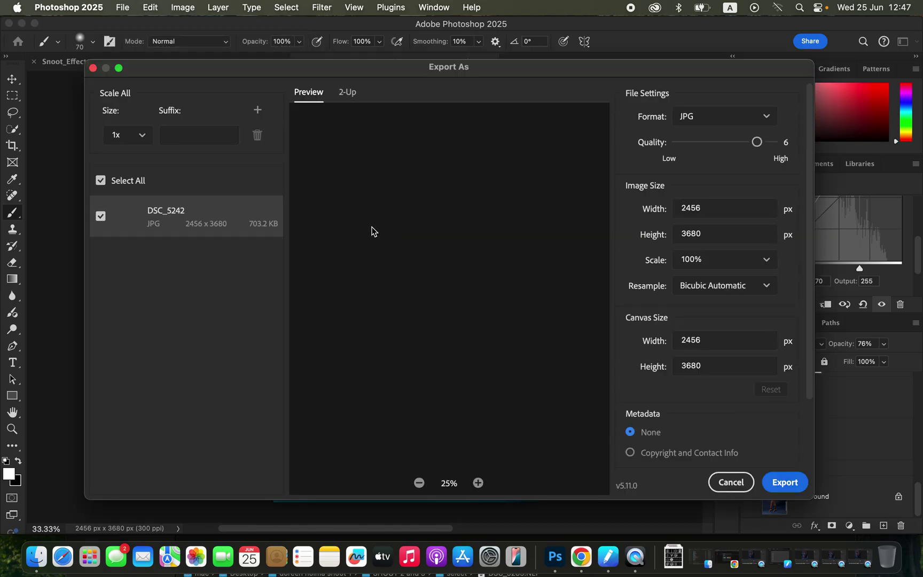
pyautogui.click(773, 143)
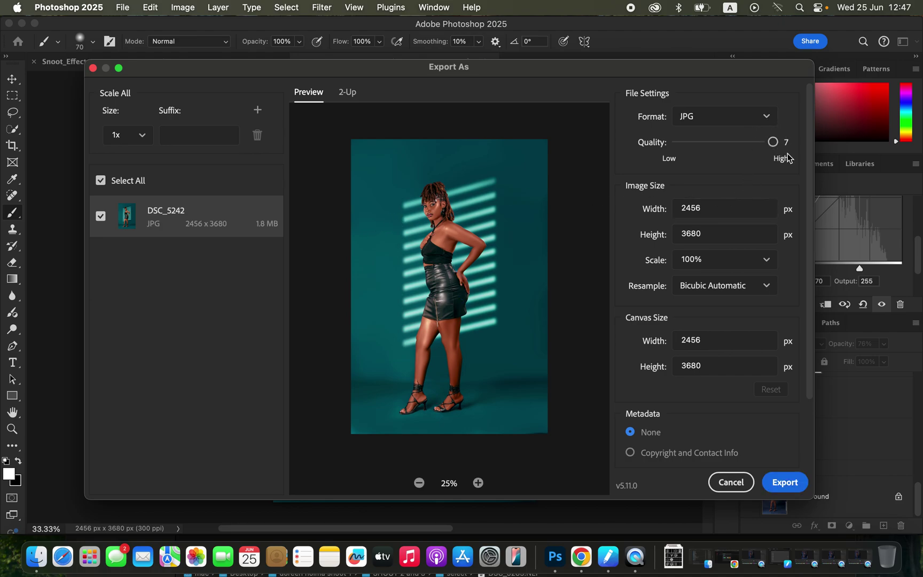
pyautogui.moveTo(808, 270); pyautogui.dragTo(818, 330)
pyautogui.click(764, 221)
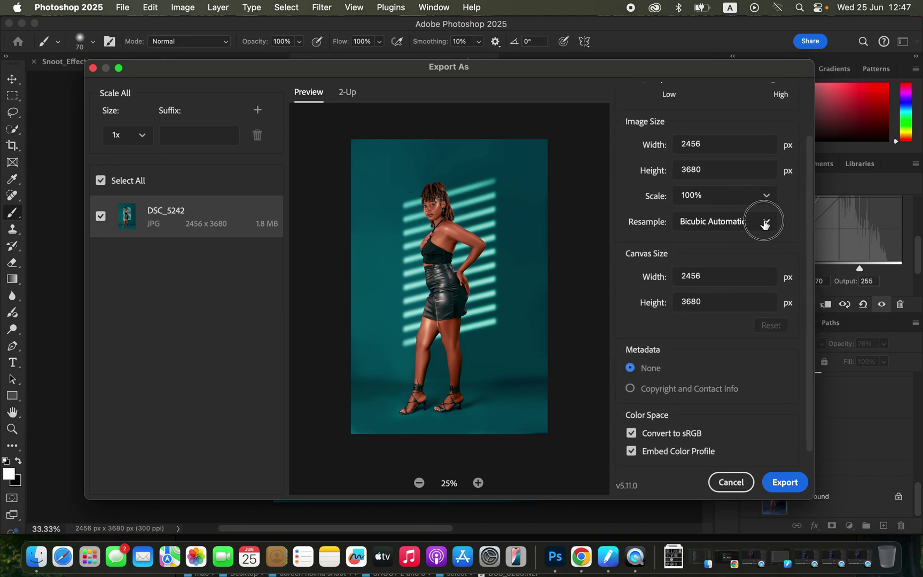
pyautogui.click(756, 294)
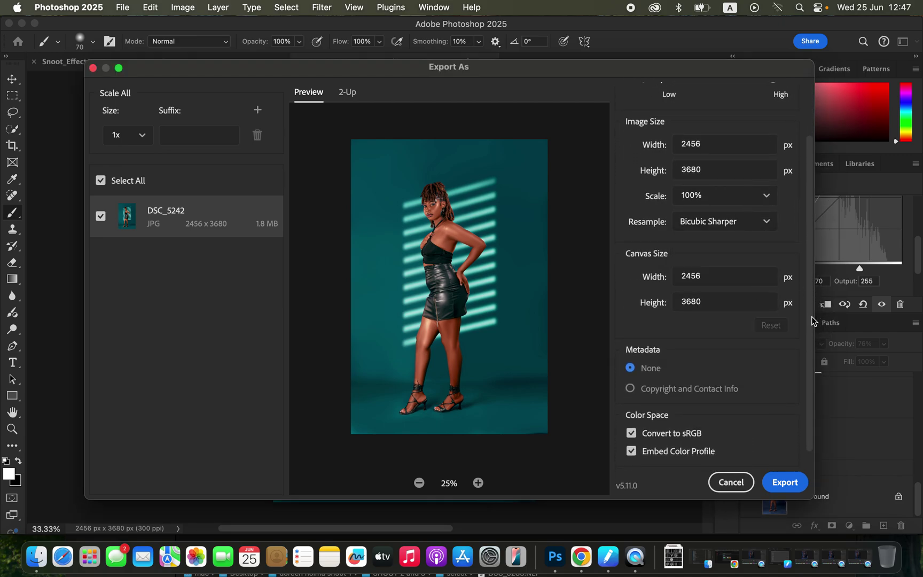
# Export the JPG with sRGB conversion and an embedded color profile, saving it as DSC_5242 on the Desktop.
pyautogui.scroll(-2, 810, 342)
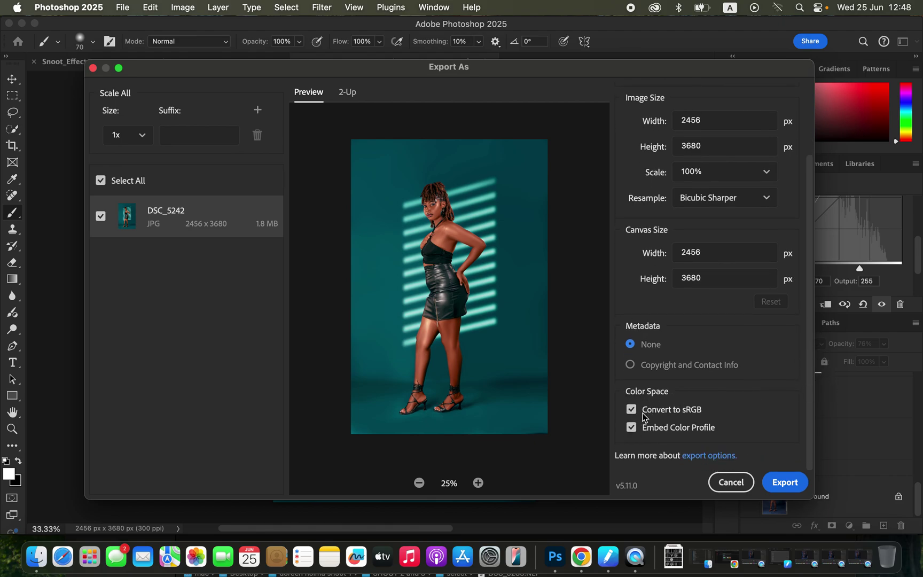
pyautogui.click(793, 490)
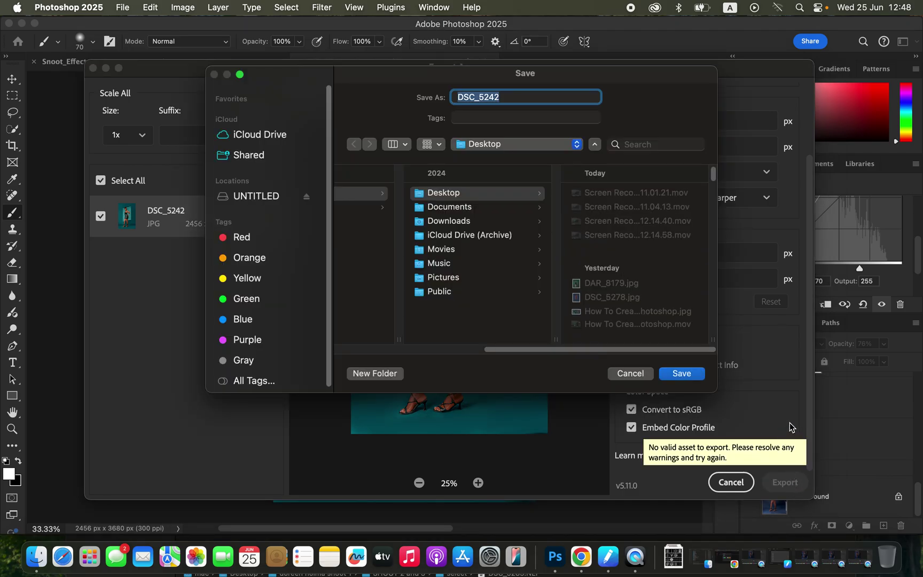
pyautogui.click(701, 374)
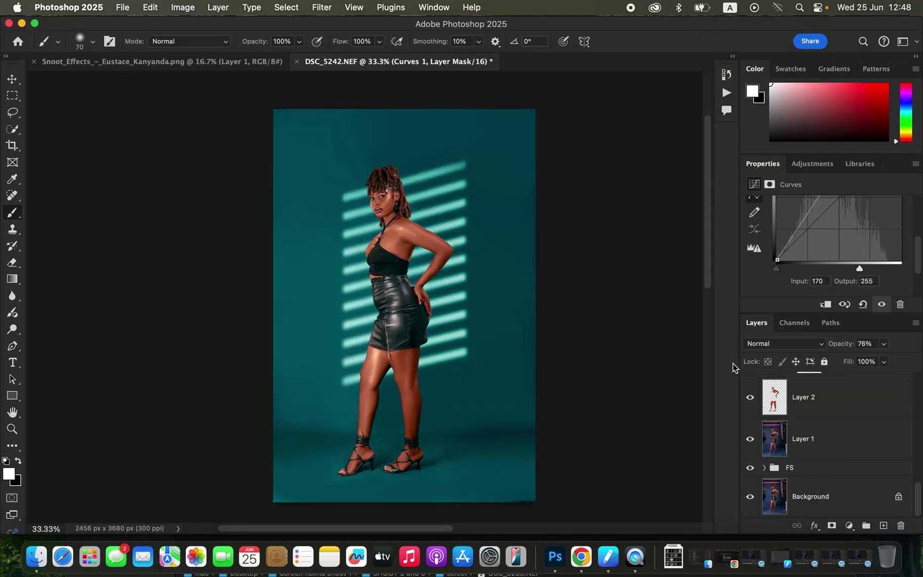